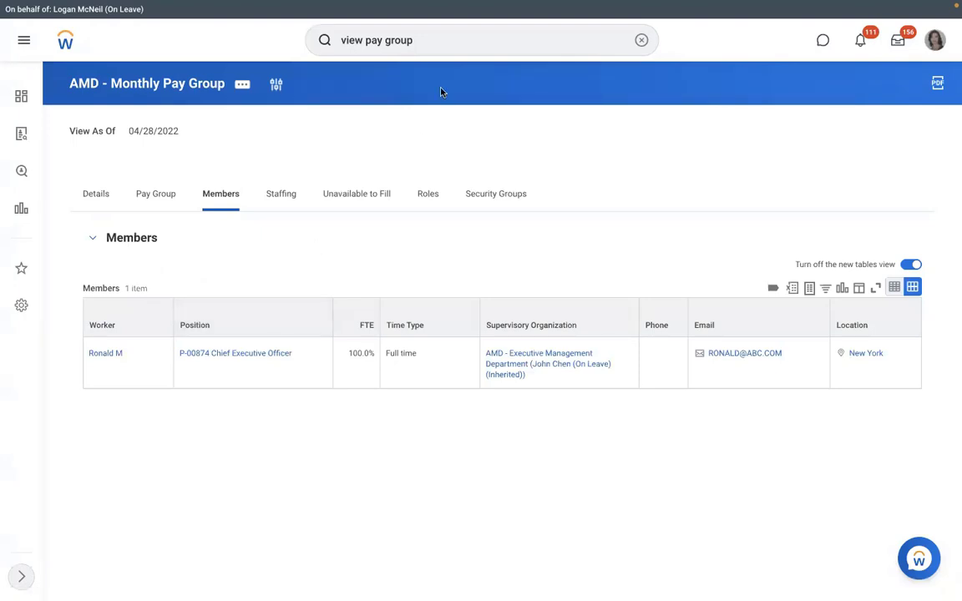
Bring up the View Pay Group report and select the RBS - Monthly PYG pay group via 'dmd'
left_click(430, 43)
key("Return")
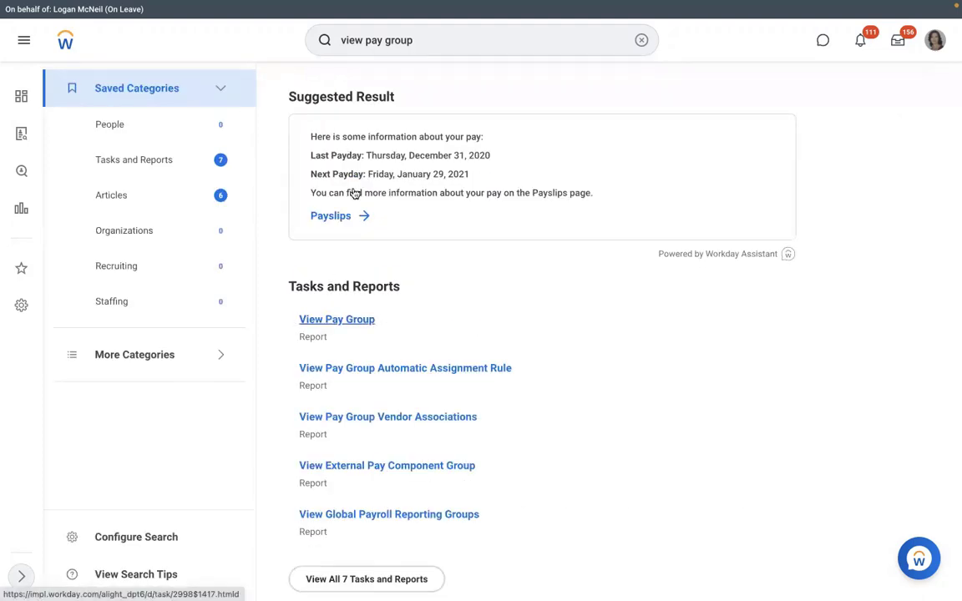
left_click(355, 193)
type("dmd")
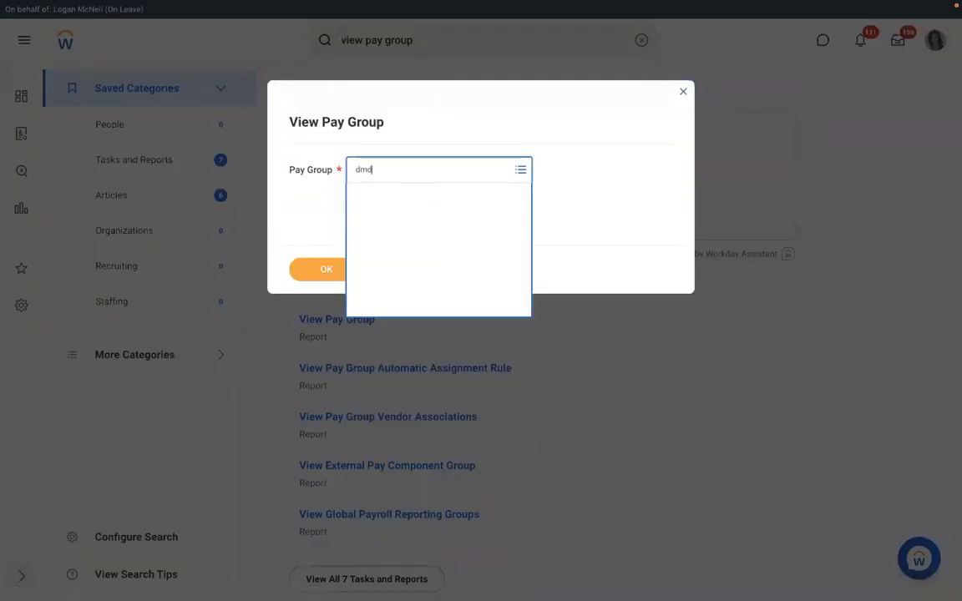
key("Return")
Run the report for RBS - Monthly PYG, list its members, and open the second member's profile
left_click(329, 269)
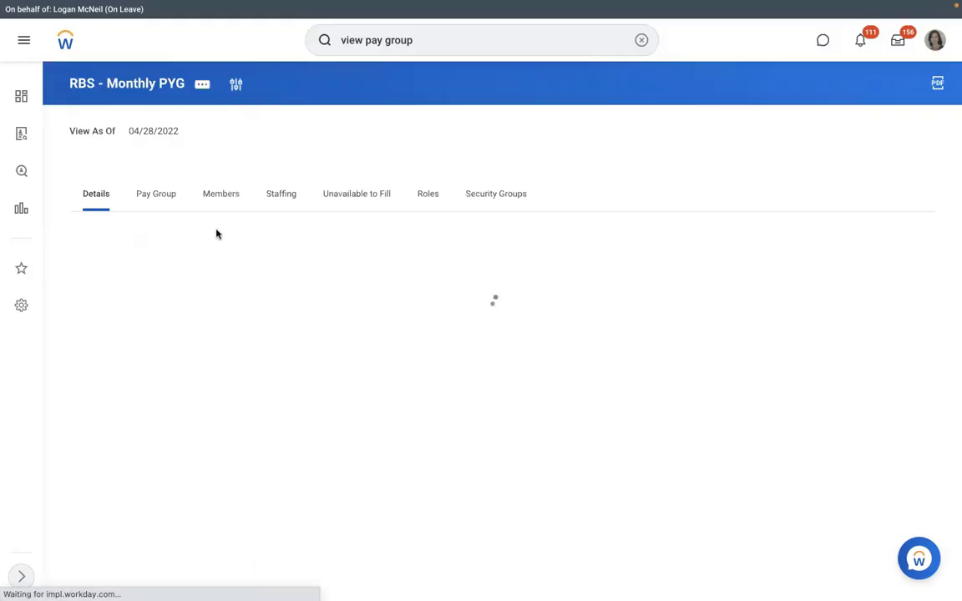
left_click(216, 196)
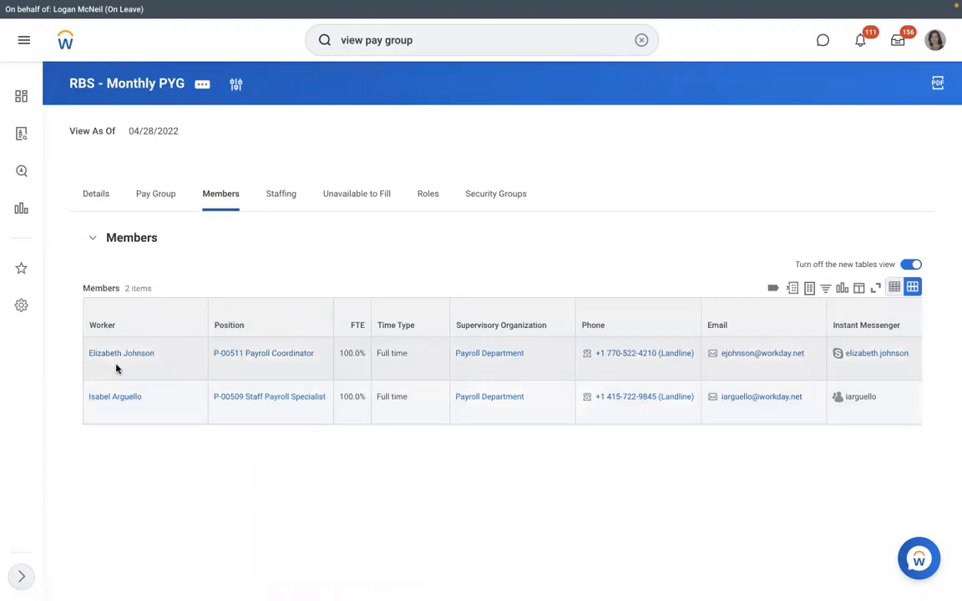
triple_click(116, 399)
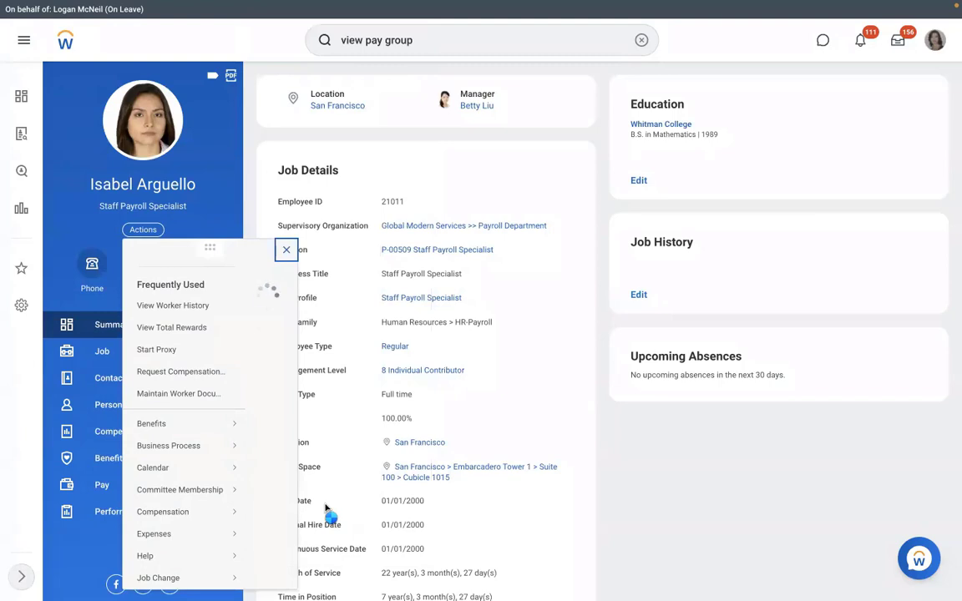
scroll(327, 508, "down", 3)
scroll(215, 406, "down", 3)
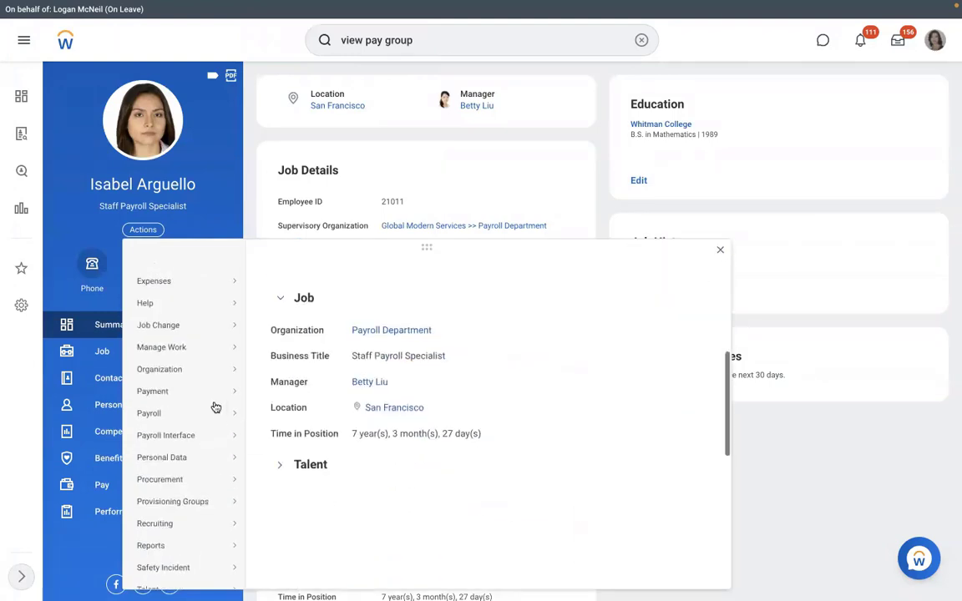
mouse_move(223, 410)
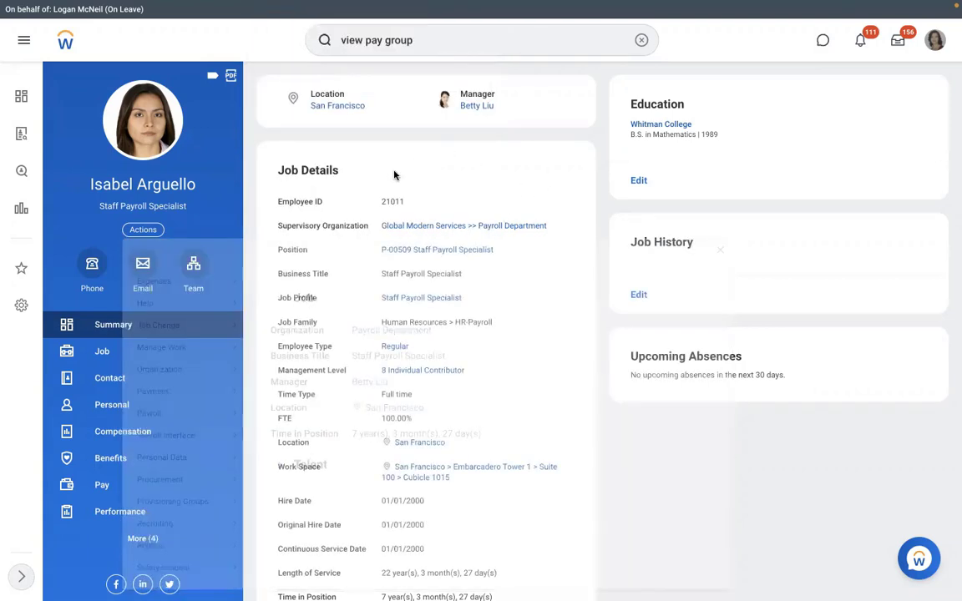
Open the Assign Pay Group task, cancel it, and clear the search box
left_click(642, 40)
type("assign ")
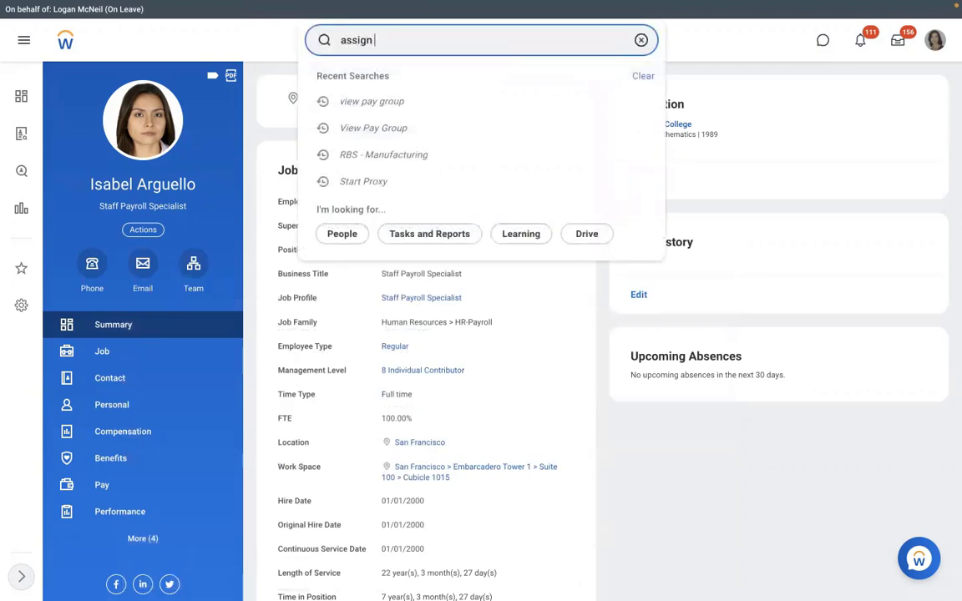
type("pay group")
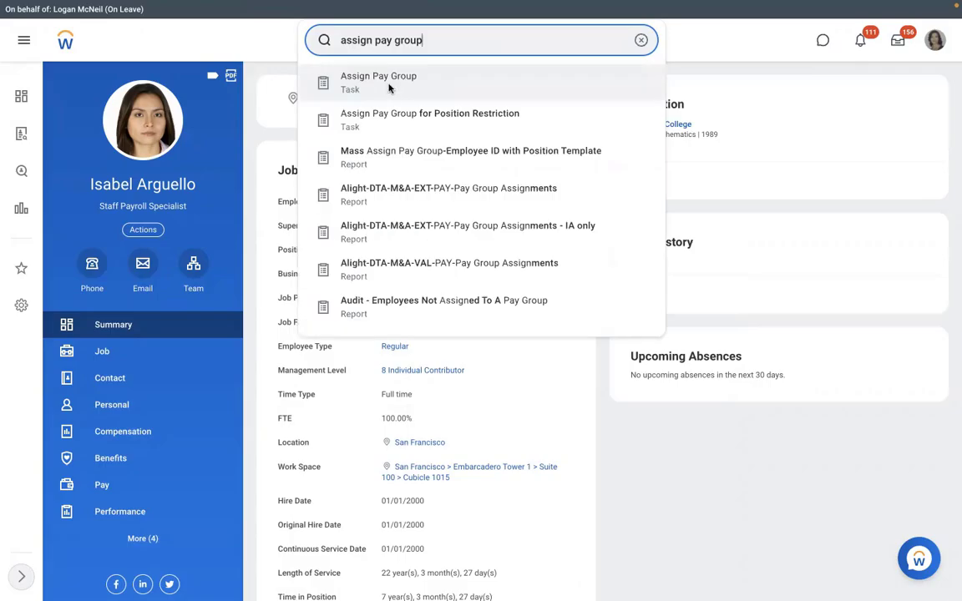
left_click(388, 88)
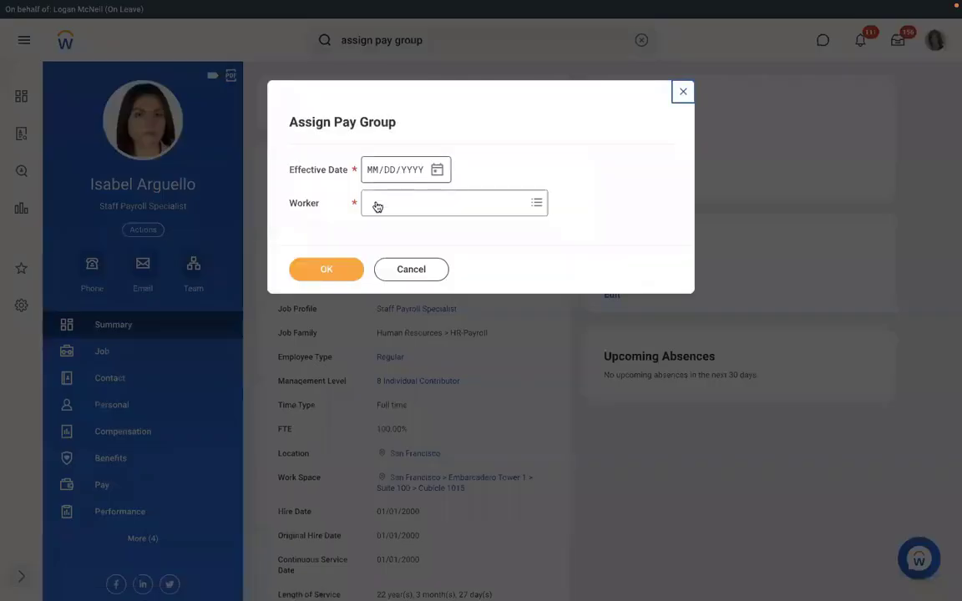
left_click(400, 269)
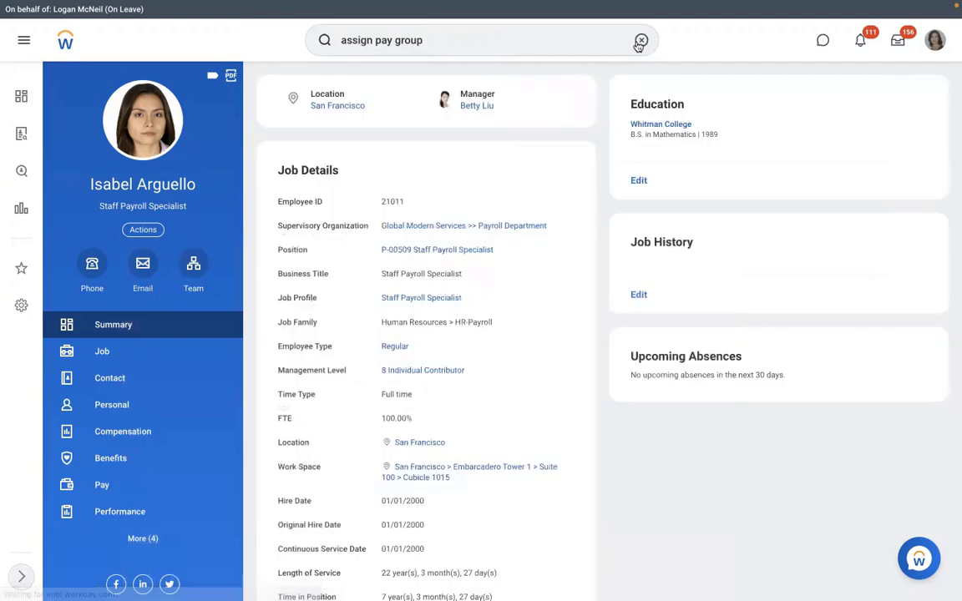
left_click(639, 41)
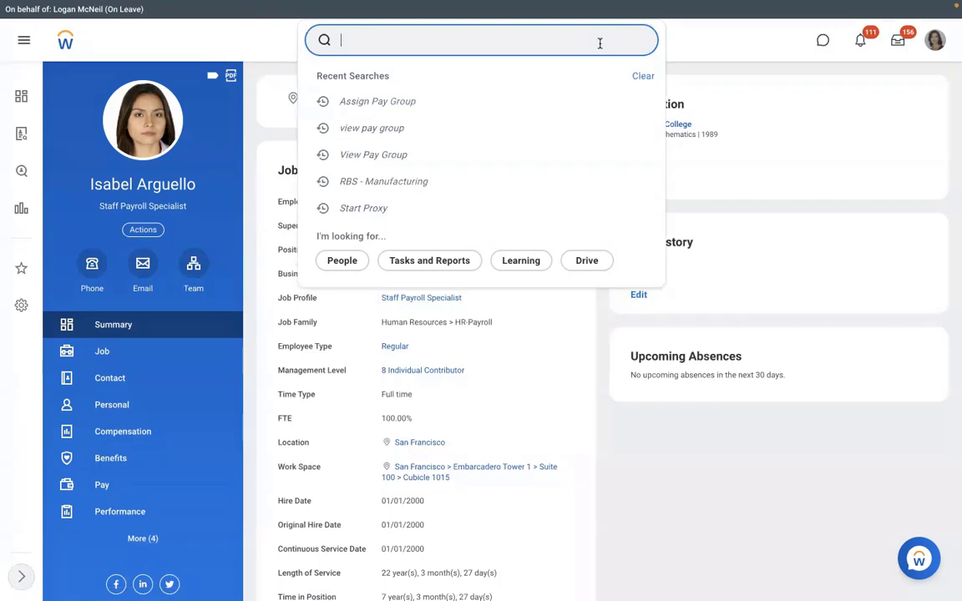
From the worker's Pay information, open RBS - Monthly PYG and show its Pay Group assignment rules
left_click(141, 489)
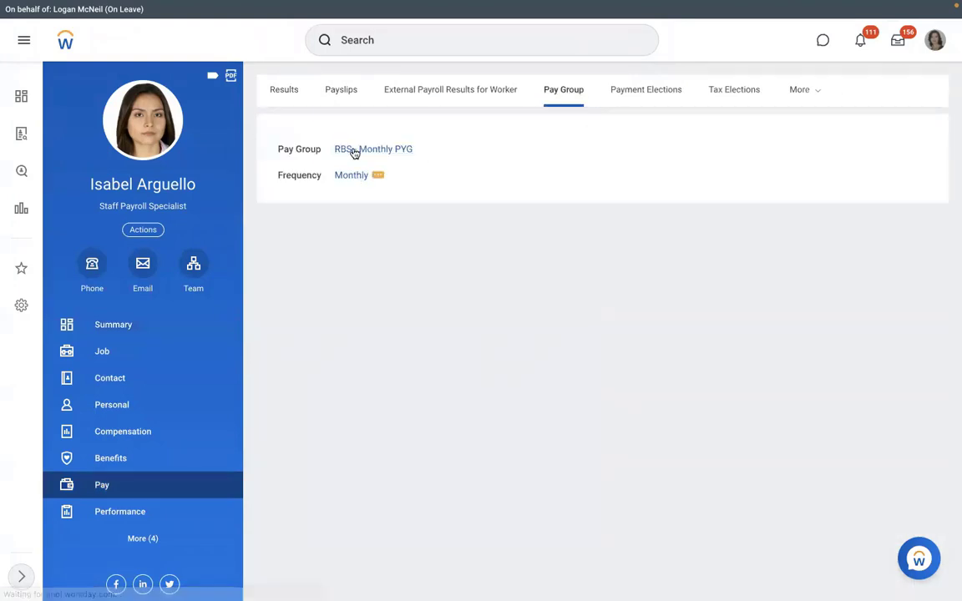
left_click(354, 150)
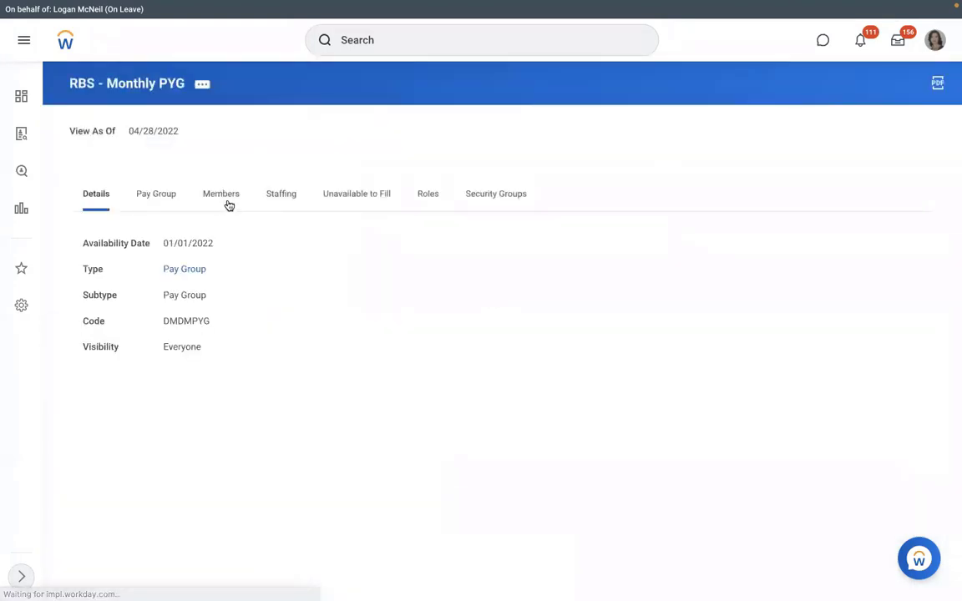
left_click(156, 195)
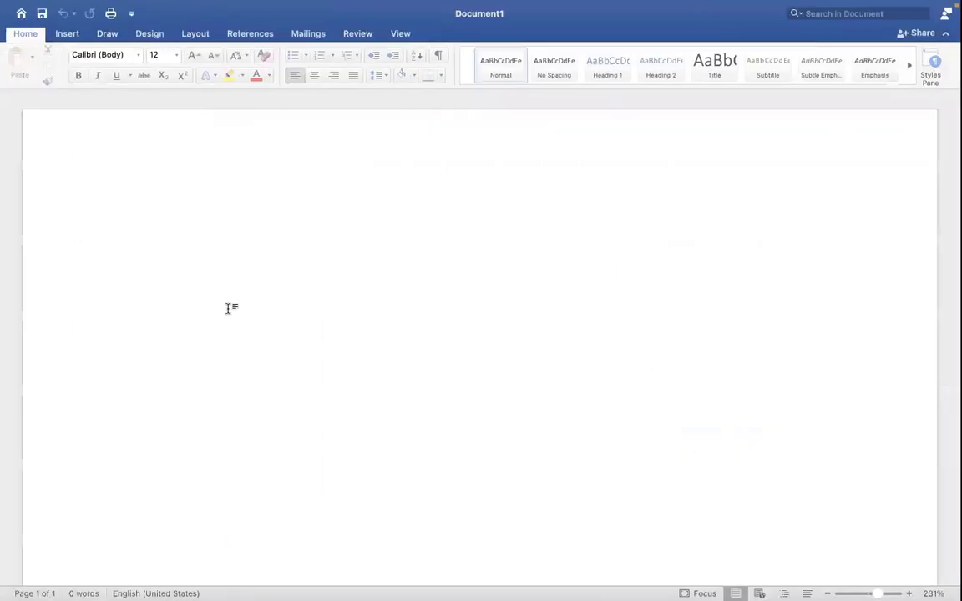
Type the first method, '1. Assign PYG at Worker level', in Document1
type("1.")
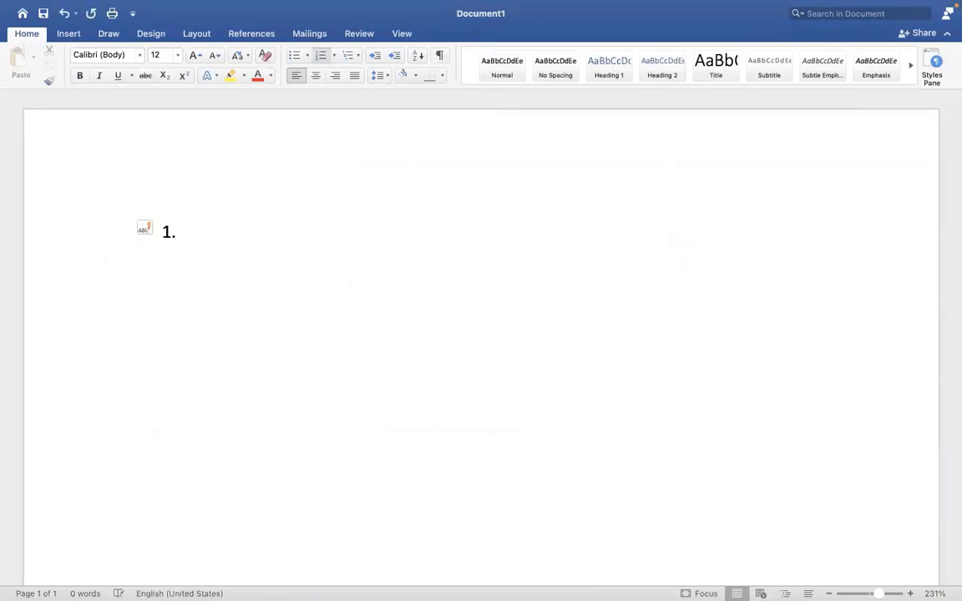
type(" Assign pa")
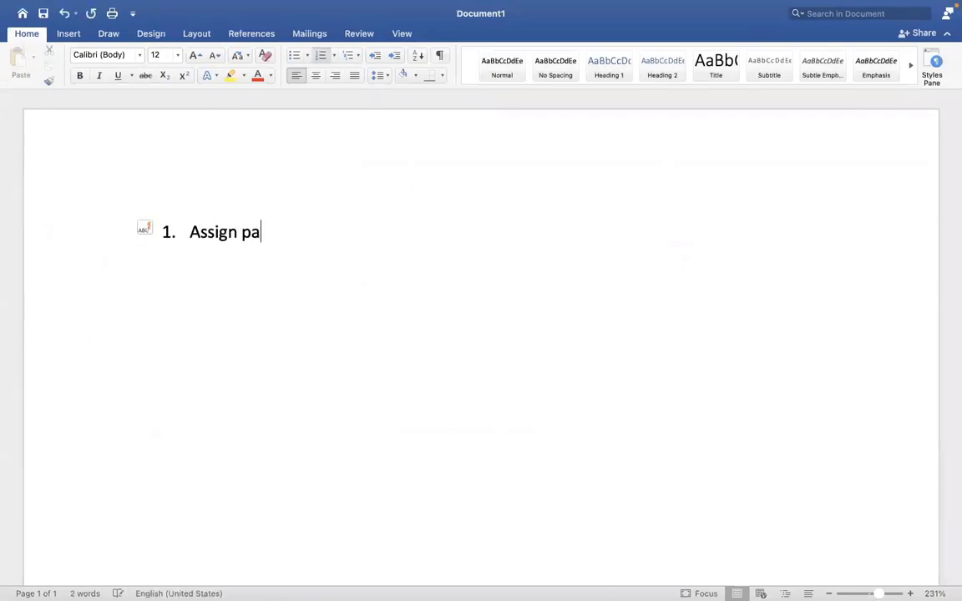
key("BackSpace")
key("BackSpace")
type("PYG at ")
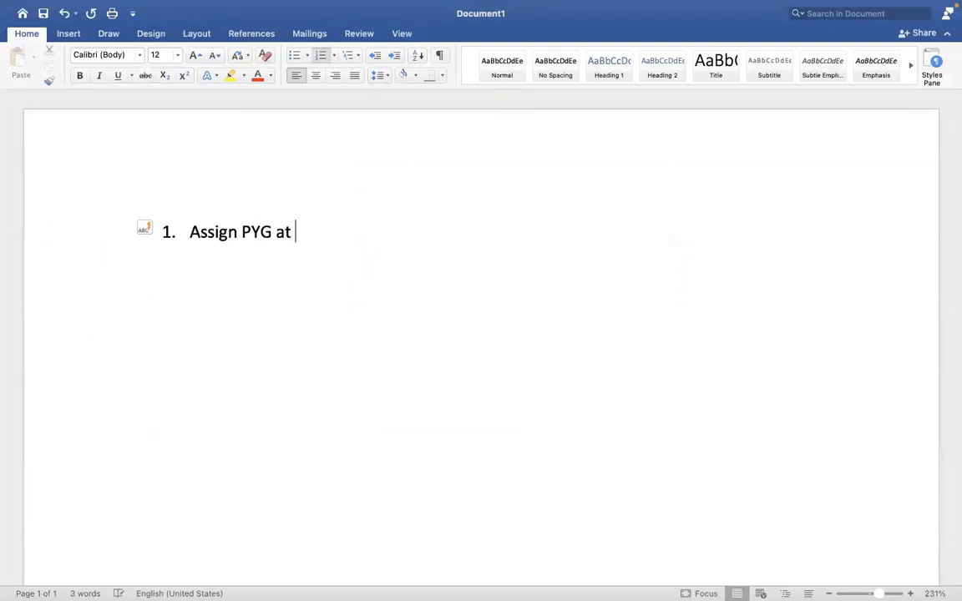
type("Worklebe")
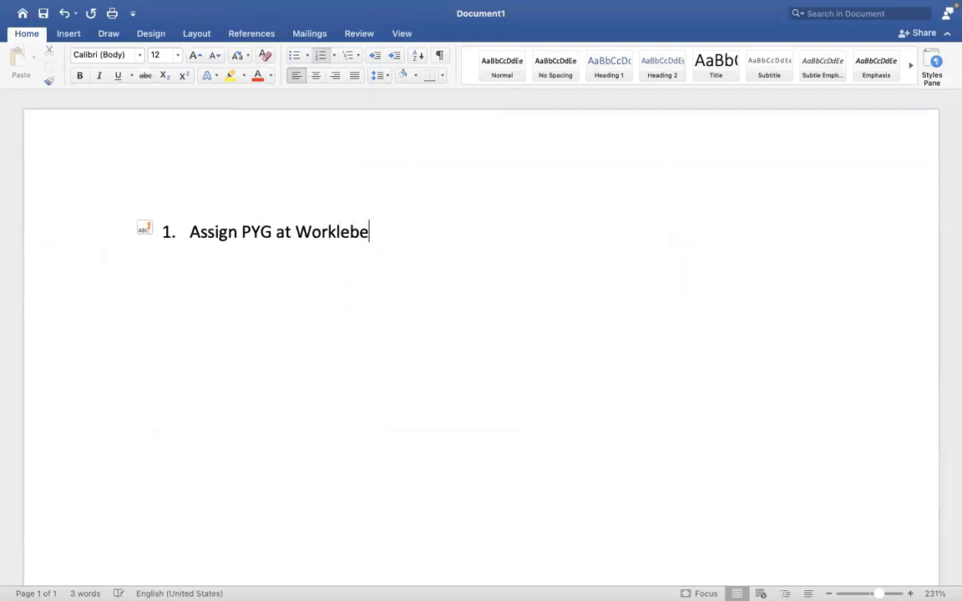
key("BackSpace")
key("BackSpace")
key("BackSpace")
key("BackSpace")
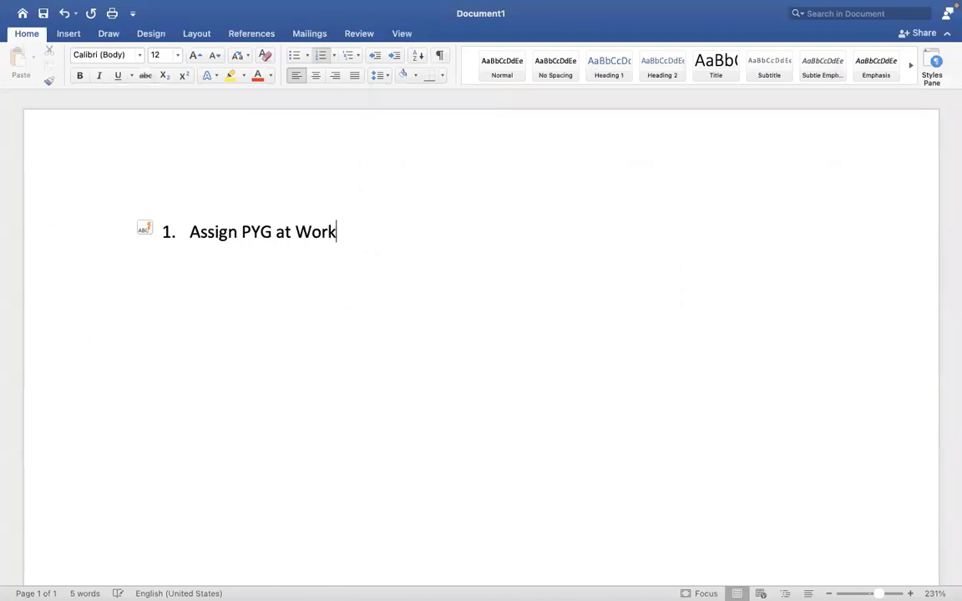
type("er level")
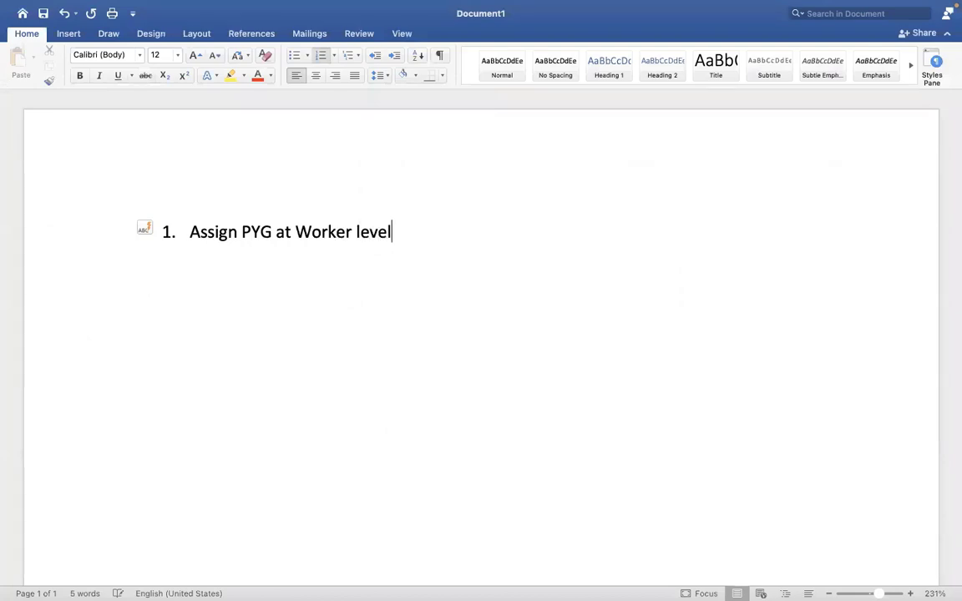
Add 'Assign PYG through task' and 'Assign/default the PYG based on automatic rule', then return to Workday
key("Return")
type("Assign P")
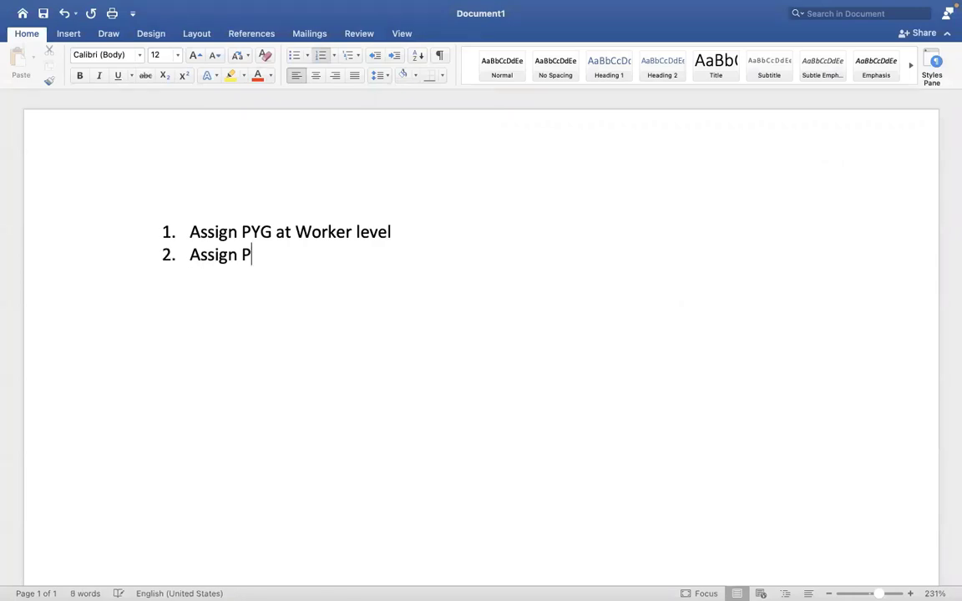
type("YG at")
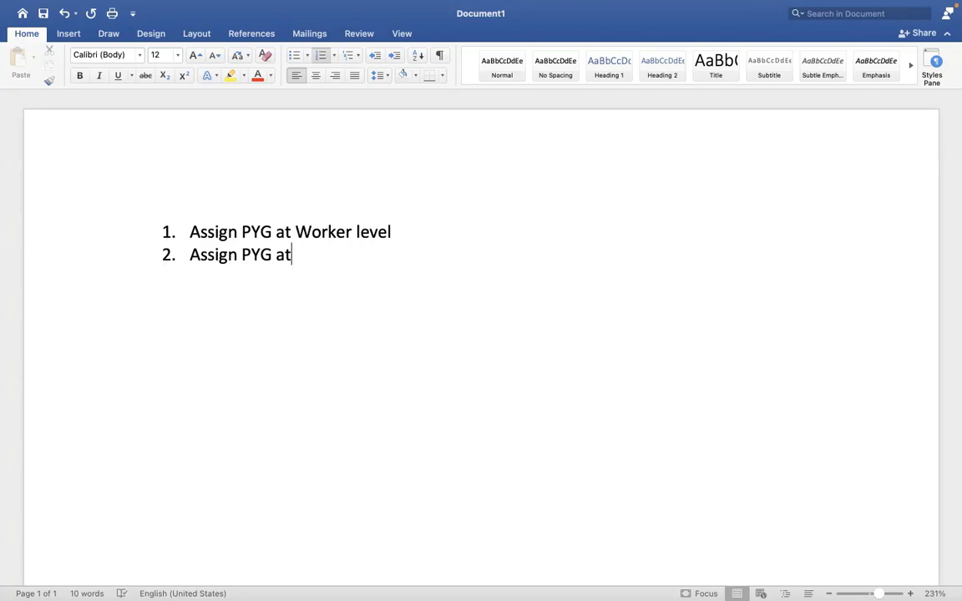
key("BackSpace")
key("BackSpace")
type("through task")
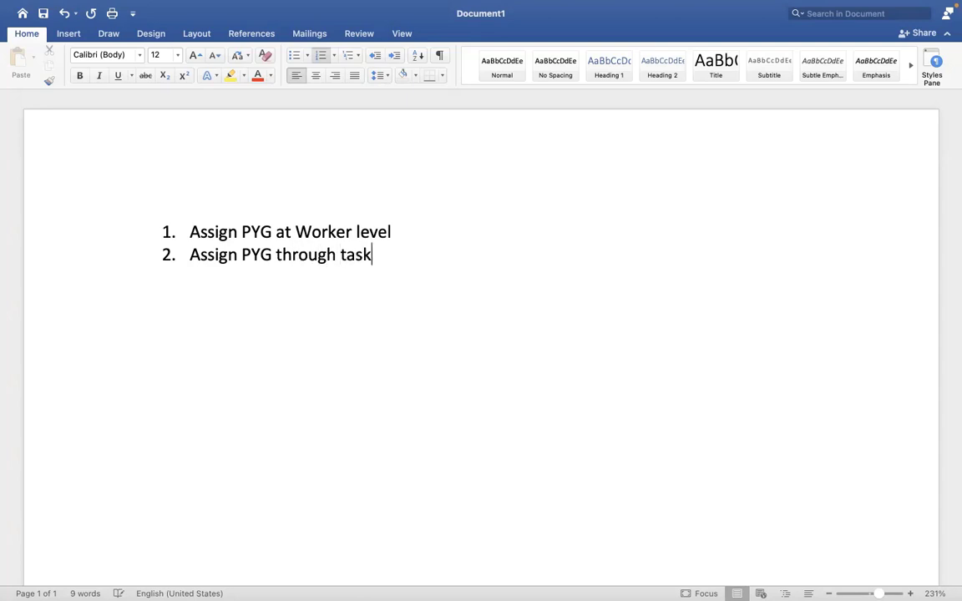
key("Return")
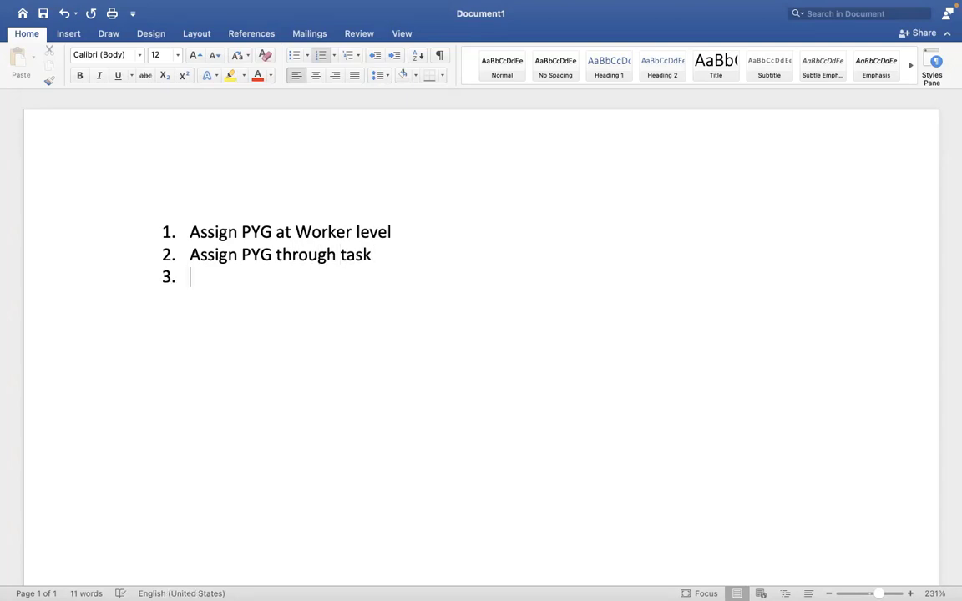
type("A")
key("BackSpace")
type("Assign")
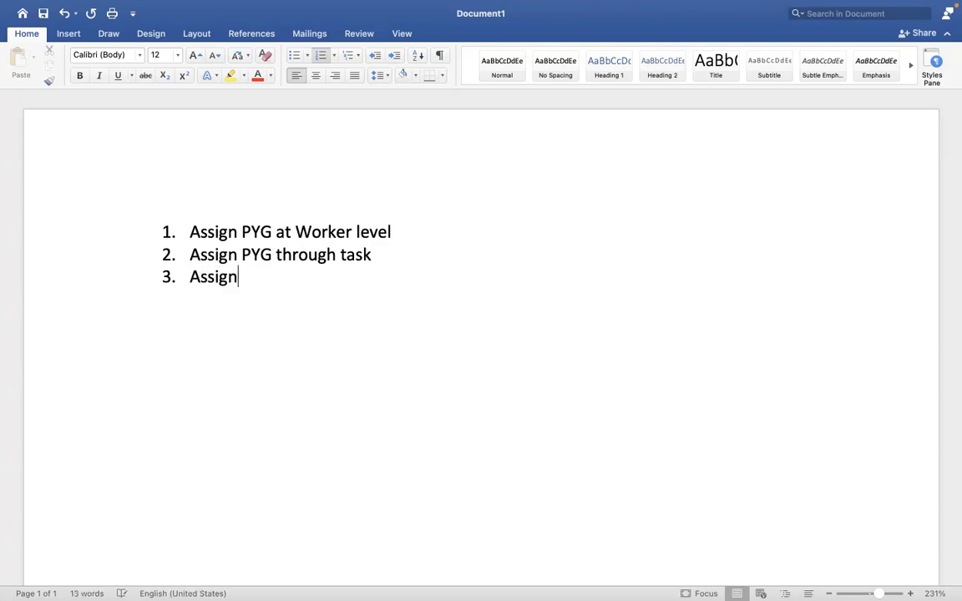
type("/defaul")
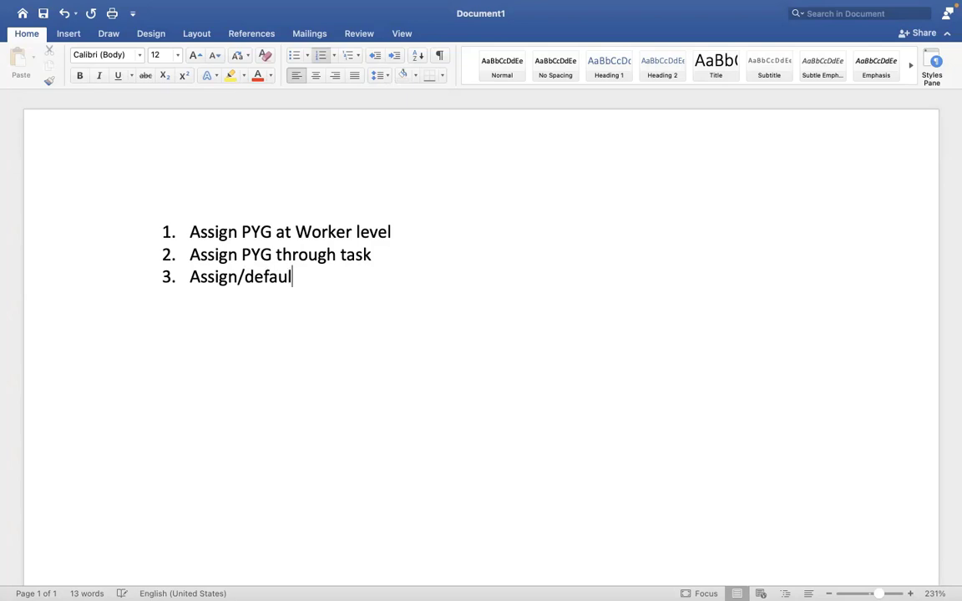
type("t the PYG")
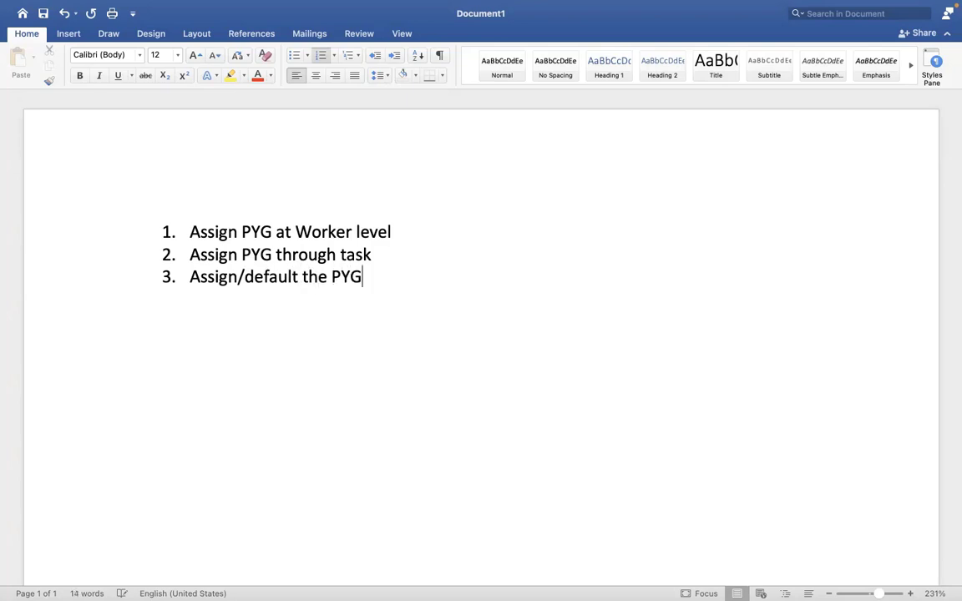
type(" based ")
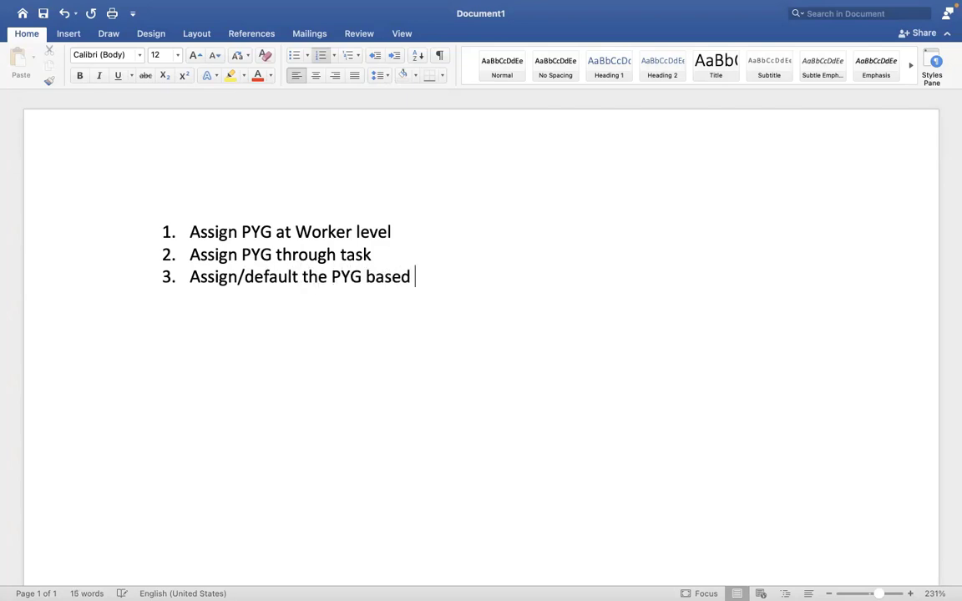
type("on auto")
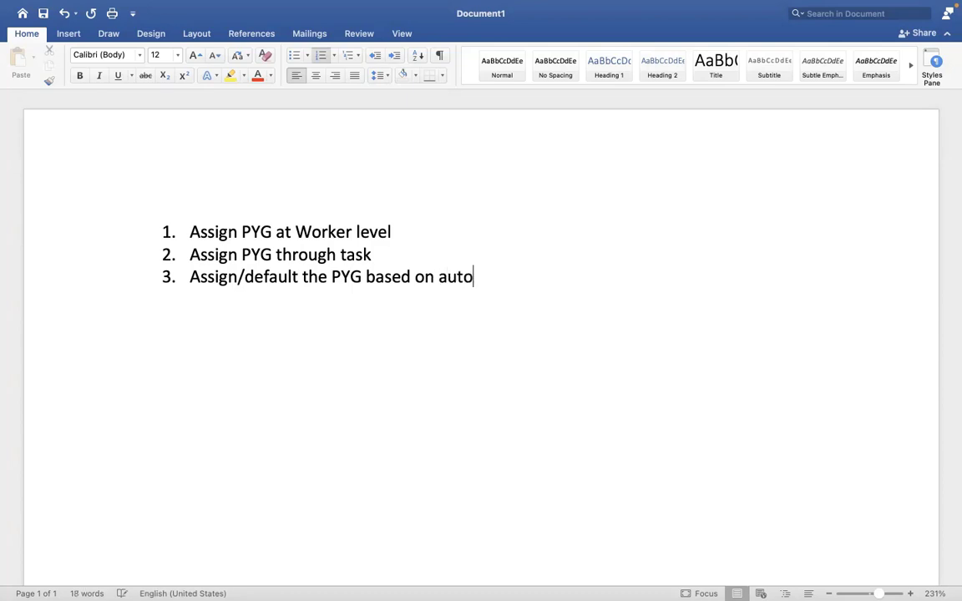
type("matic rule")
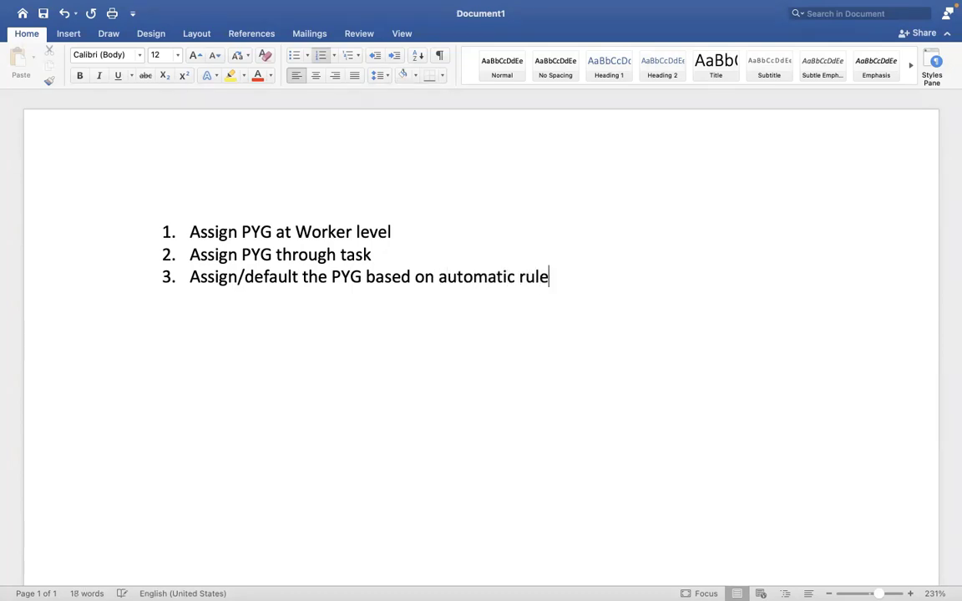
key("ctrl+Right")
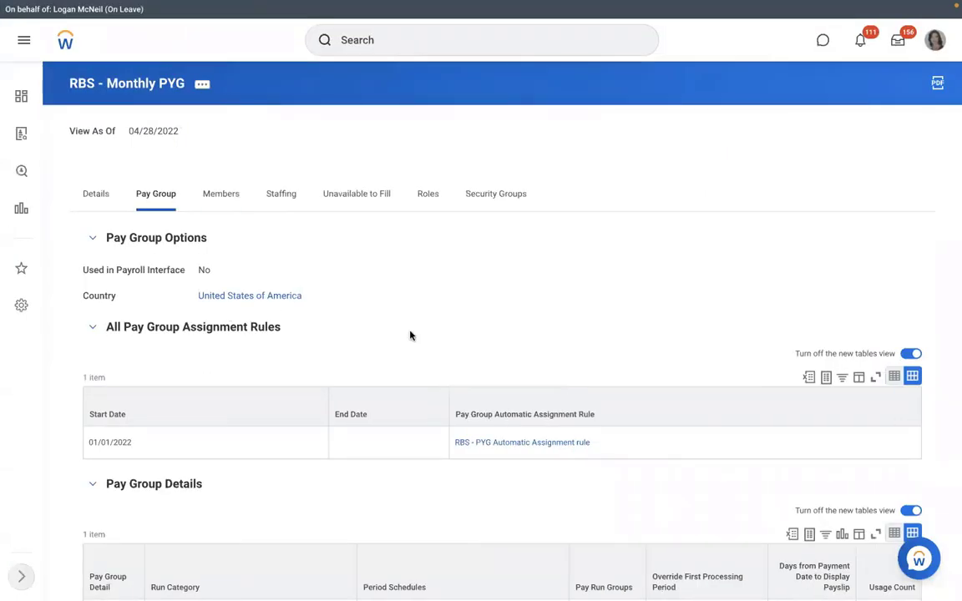
Open the RBS - PYG Automatic Assignment rule, check its Rule Usage, and return to its conditions
left_click(504, 445)
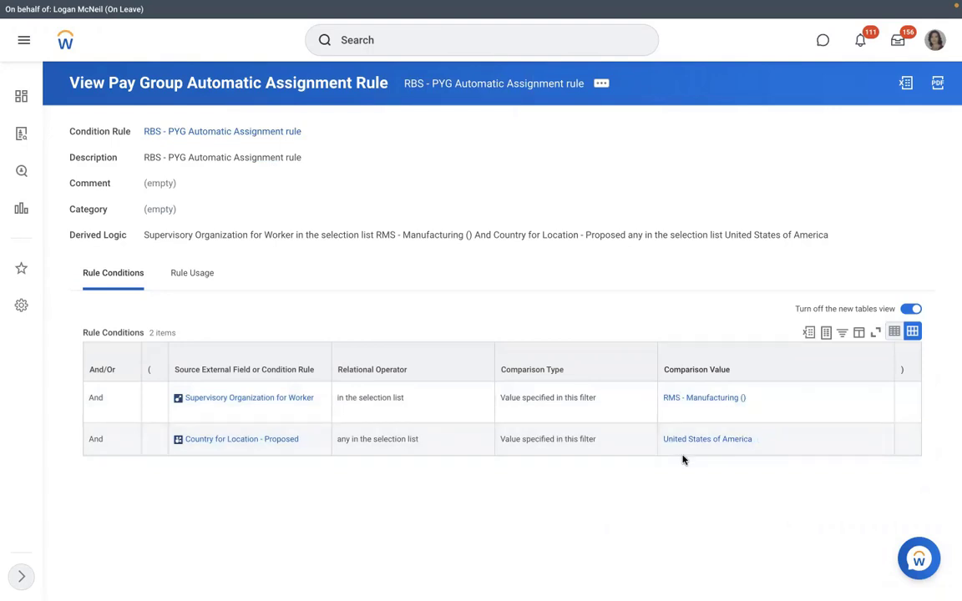
left_click(190, 276)
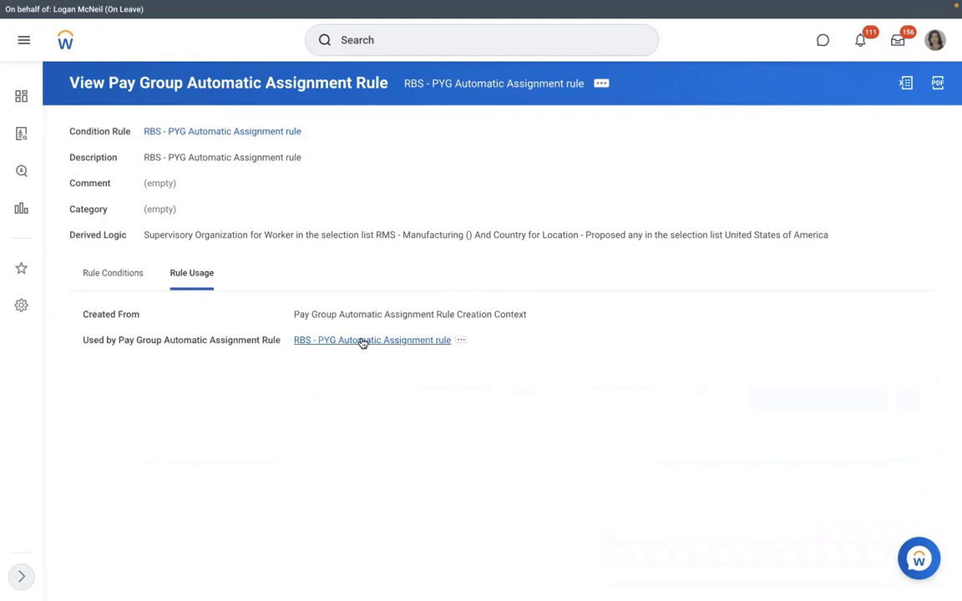
left_click(113, 273)
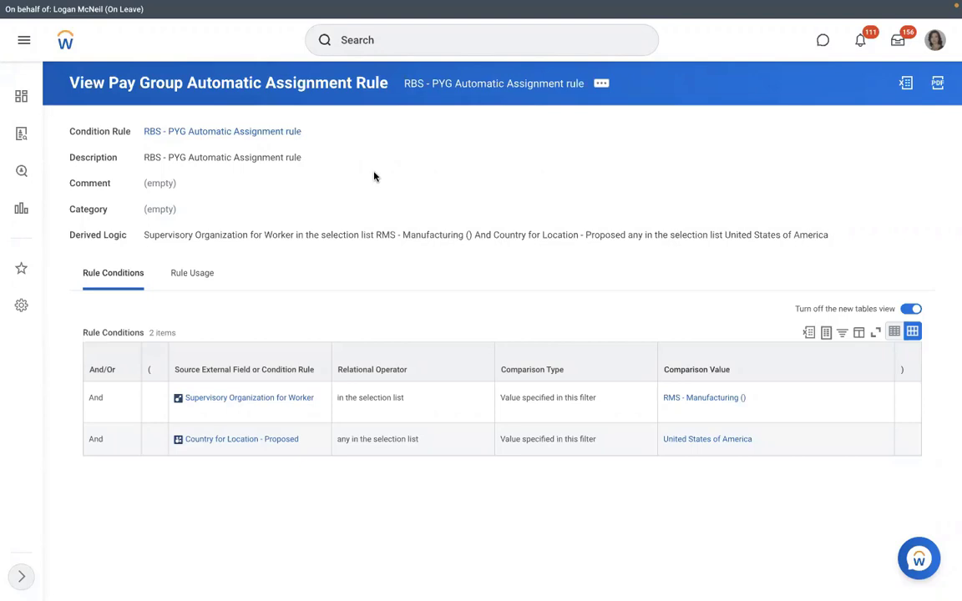
Open RMS - Manufacturing and try a 'create position' process definition, then abandon it
left_click(666, 401)
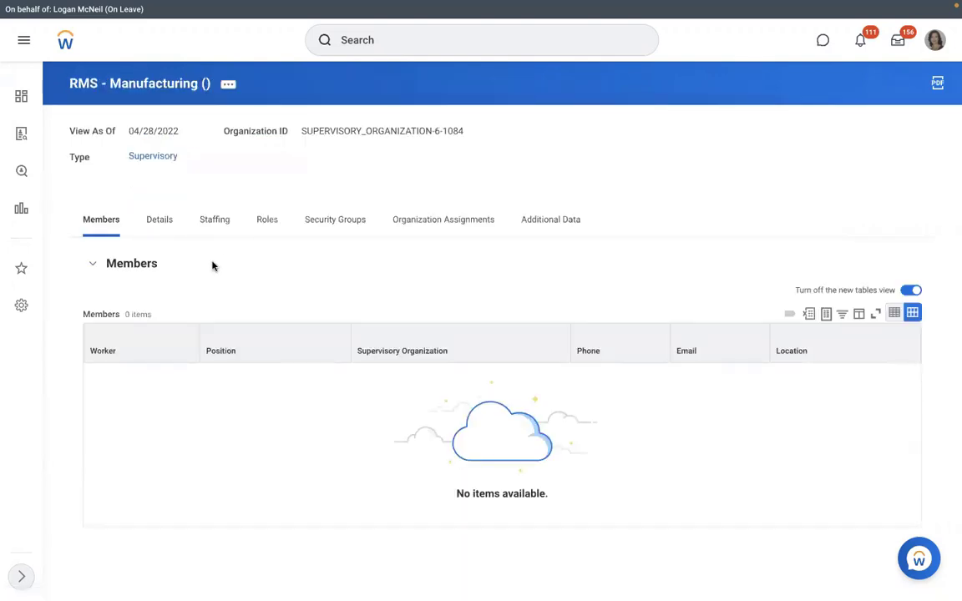
left_click(213, 237)
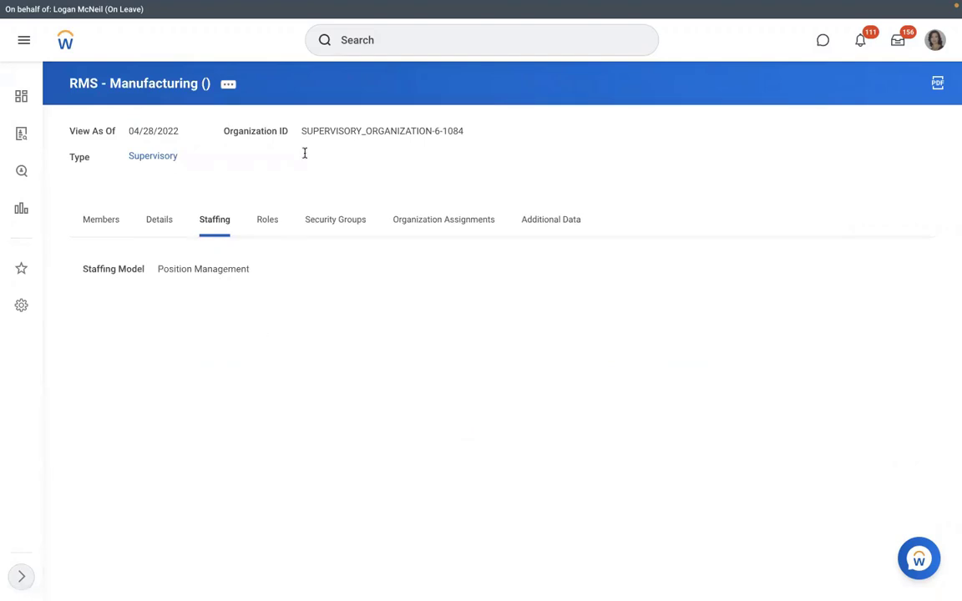
left_click(234, 88)
mouse_move(296, 224)
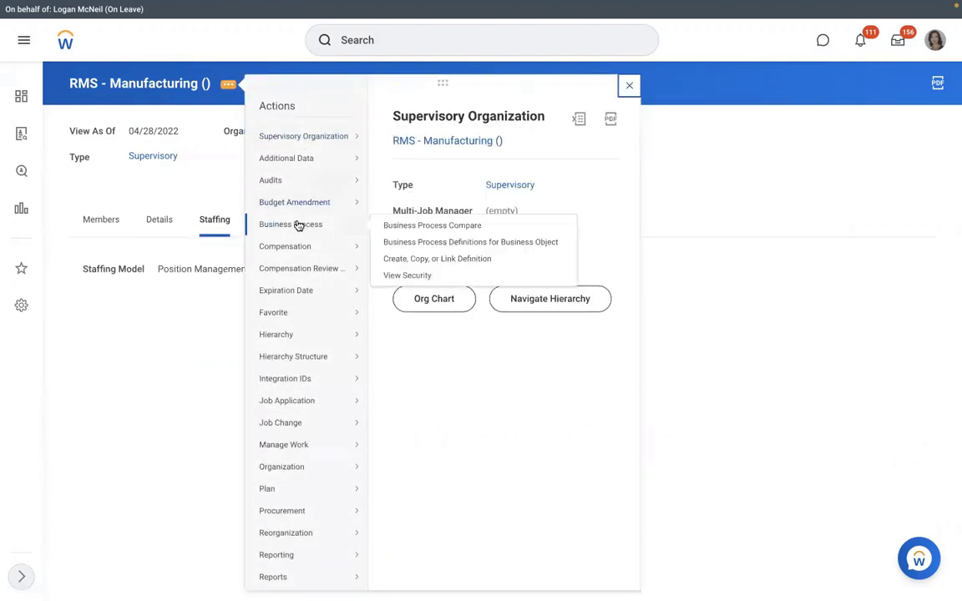
left_click(406, 262)
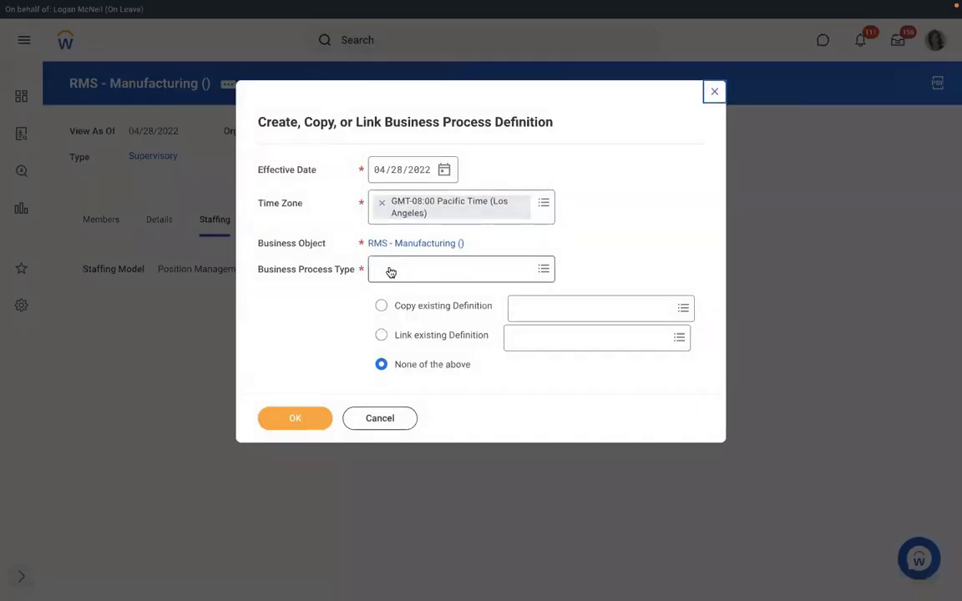
left_click(388, 267)
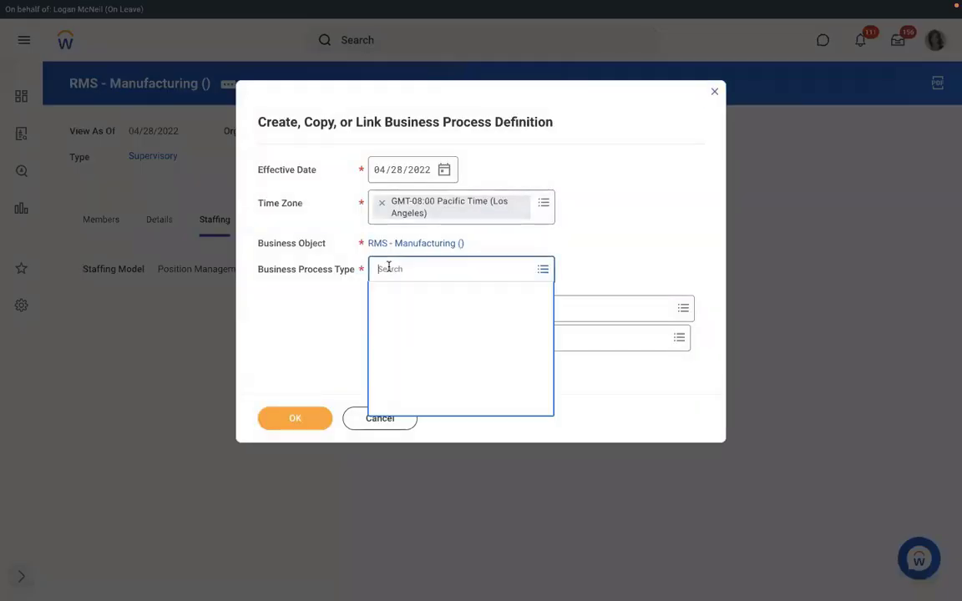
type("create ")
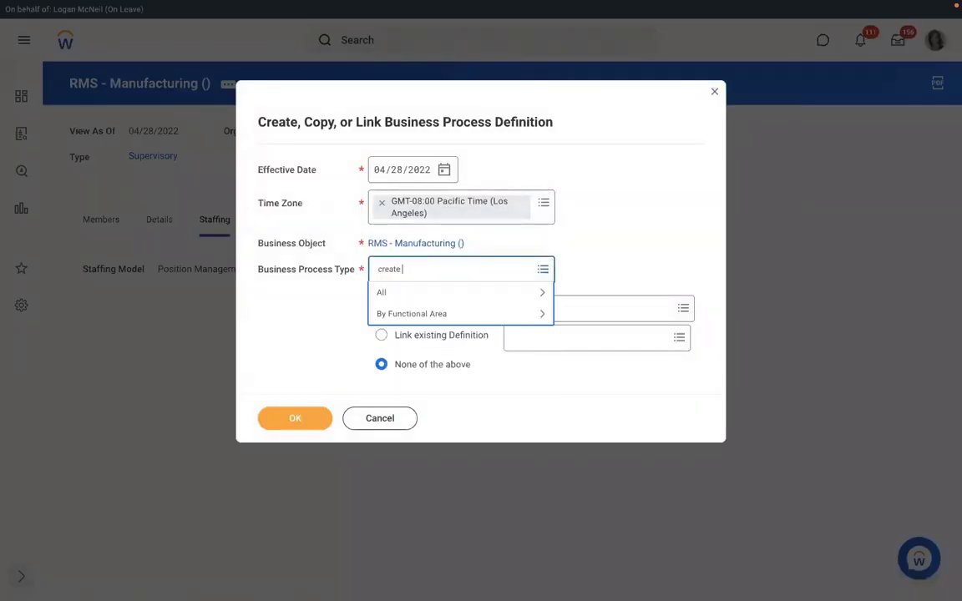
type("position")
key("Return")
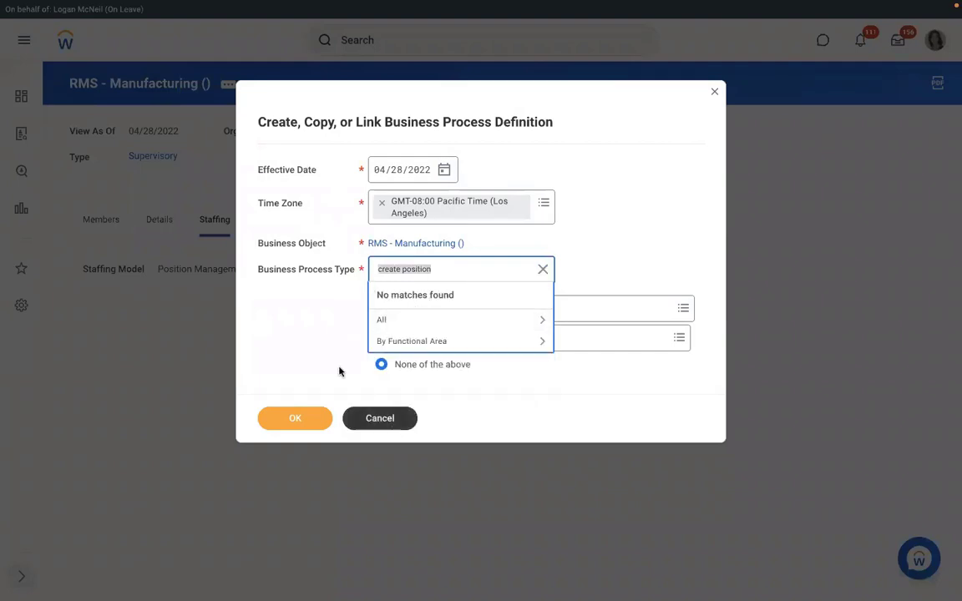
left_click(362, 417)
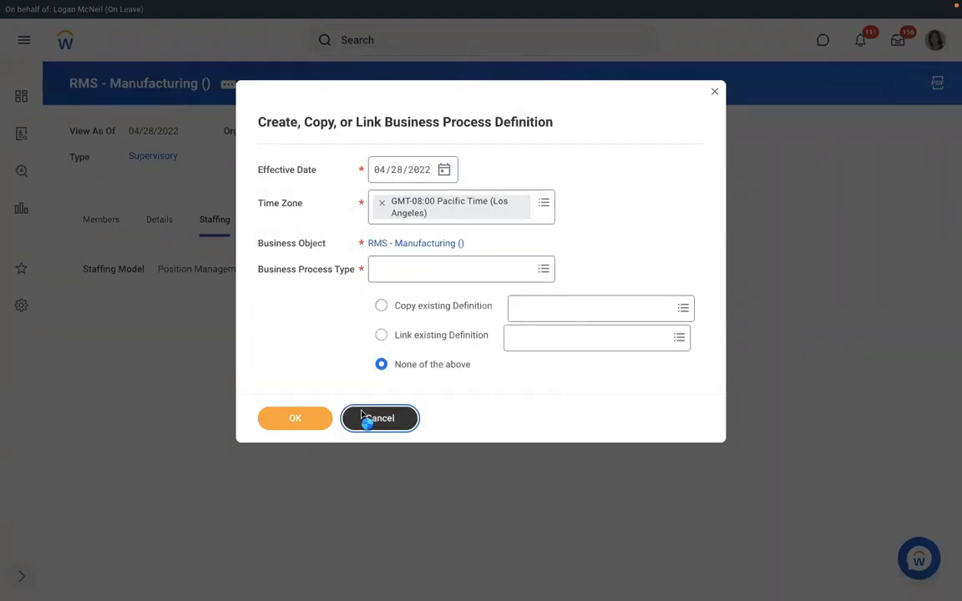
left_click(364, 418)
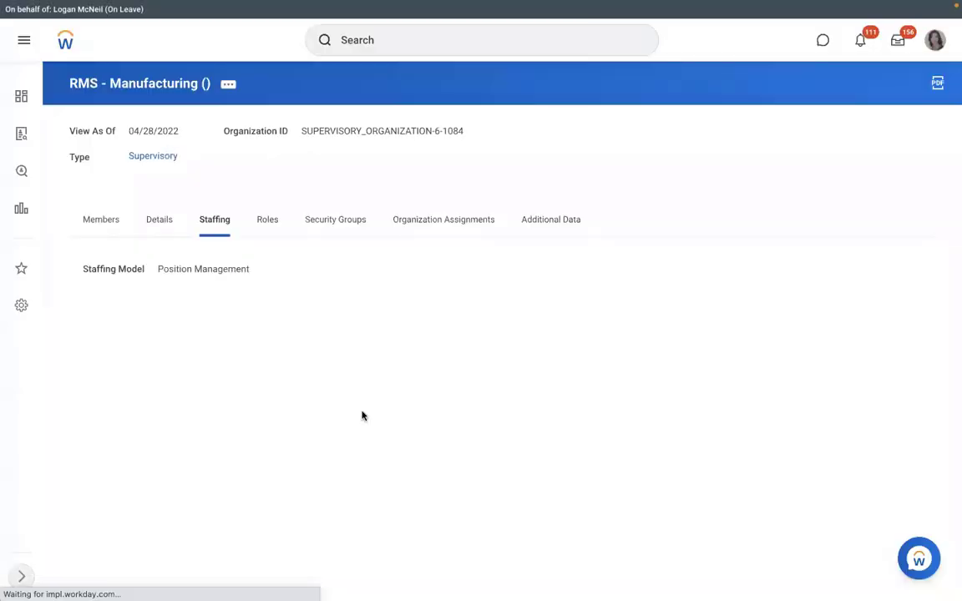
Create a Hire business process definition for RMS - Manufacturing via Create, Copy, or Link Definition
left_click(227, 86)
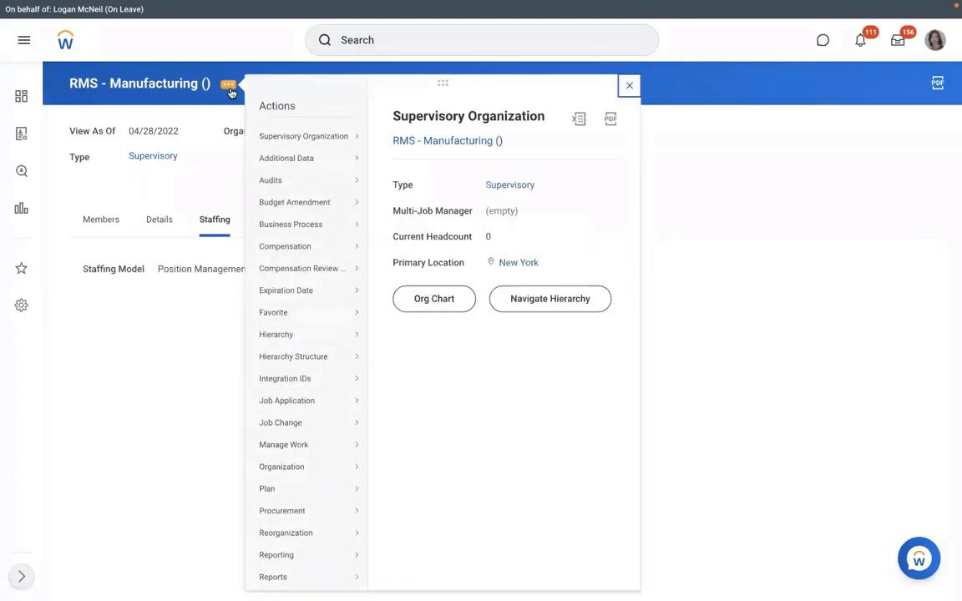
mouse_move(305, 260)
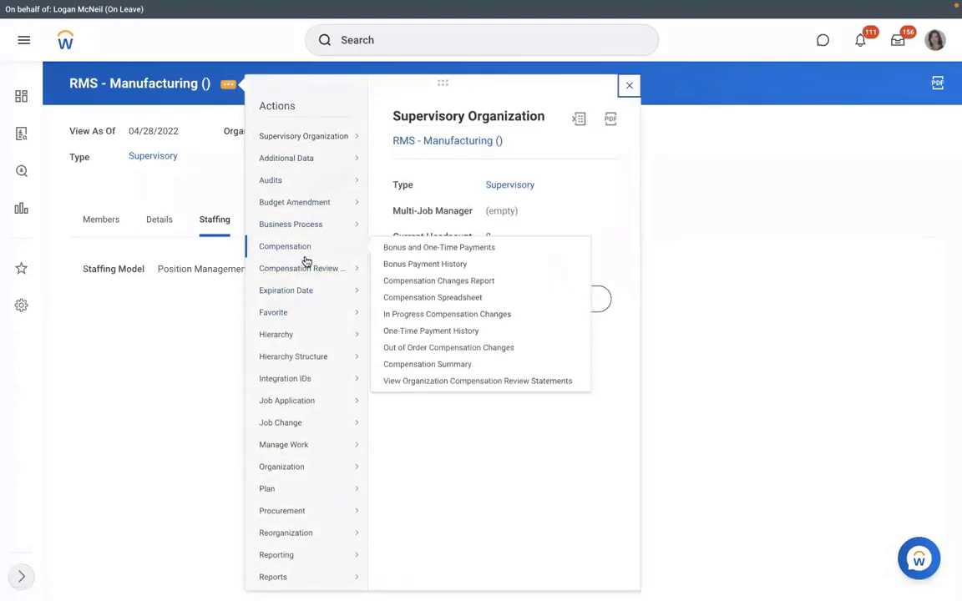
mouse_move(324, 287)
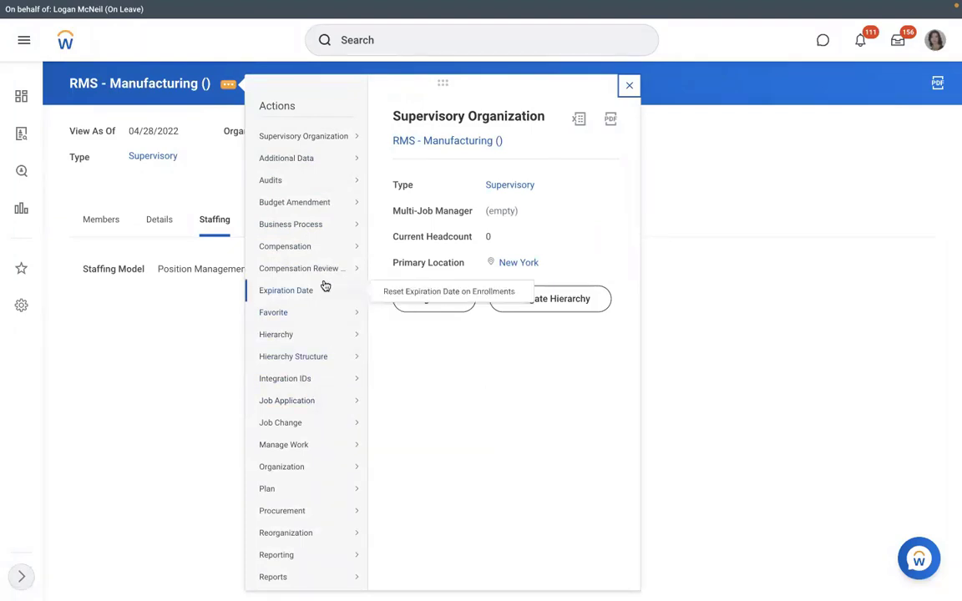
left_click(408, 260)
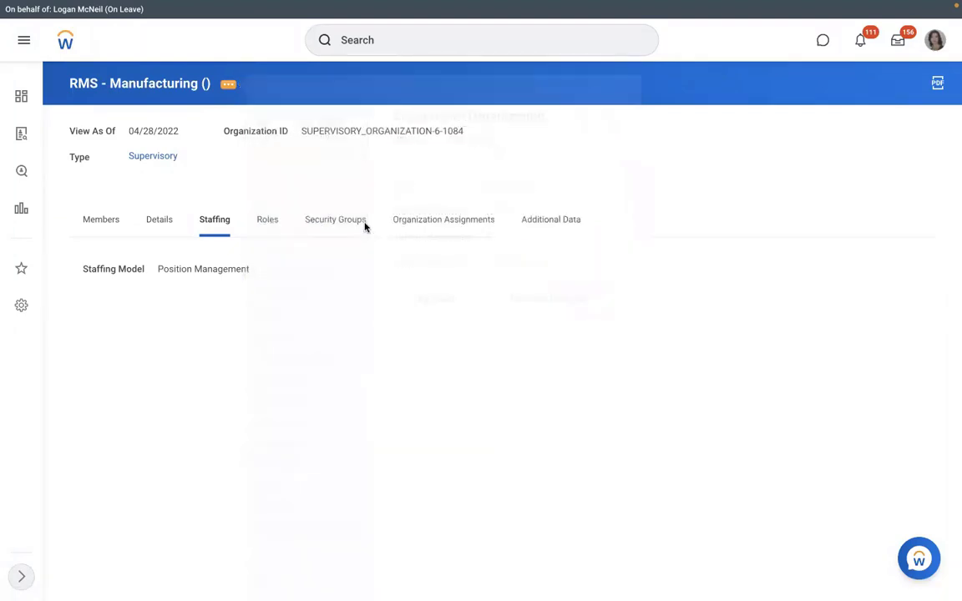
left_click(401, 270)
type("hi")
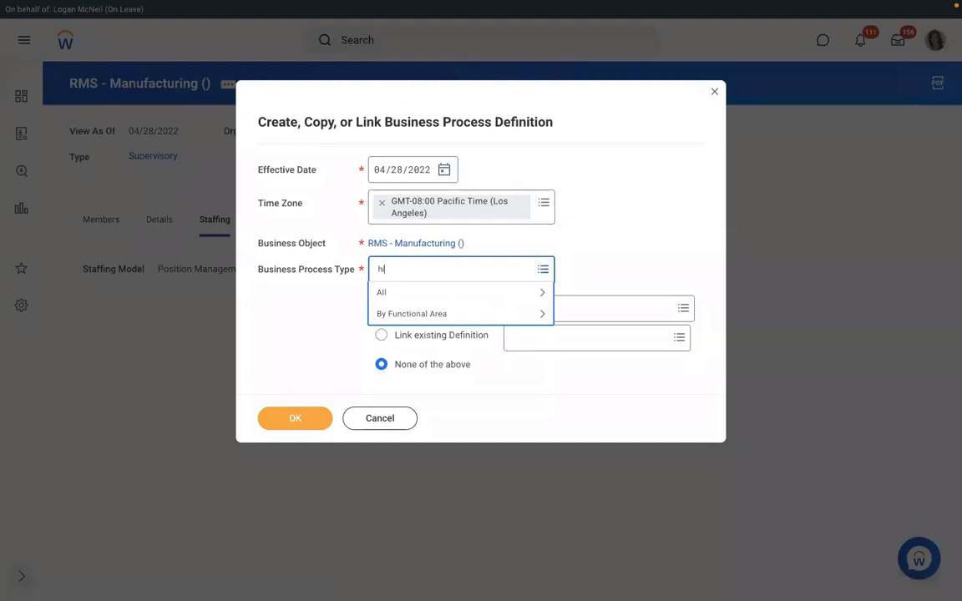
type("re")
key("Return")
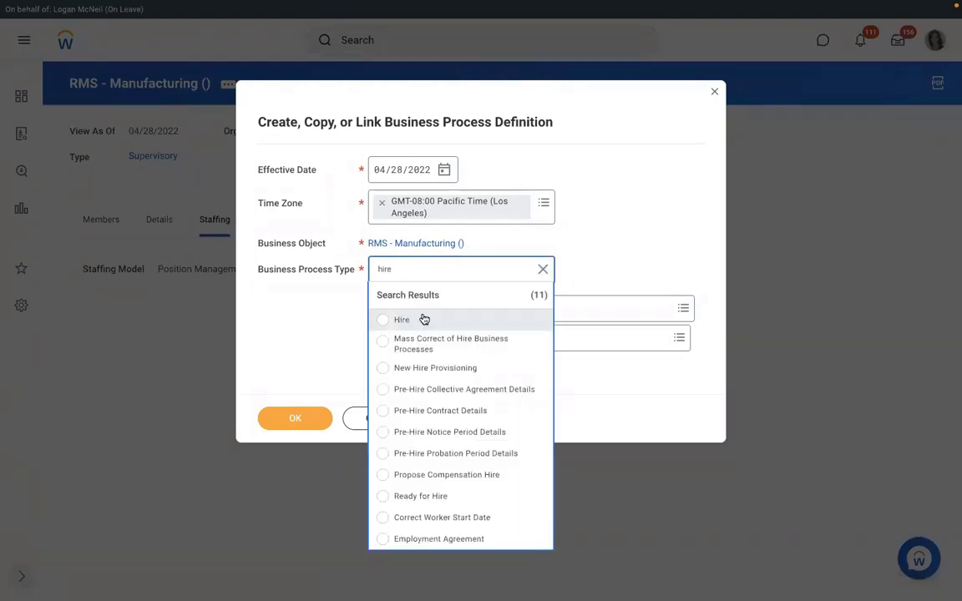
left_click(424, 320)
left_click(281, 420)
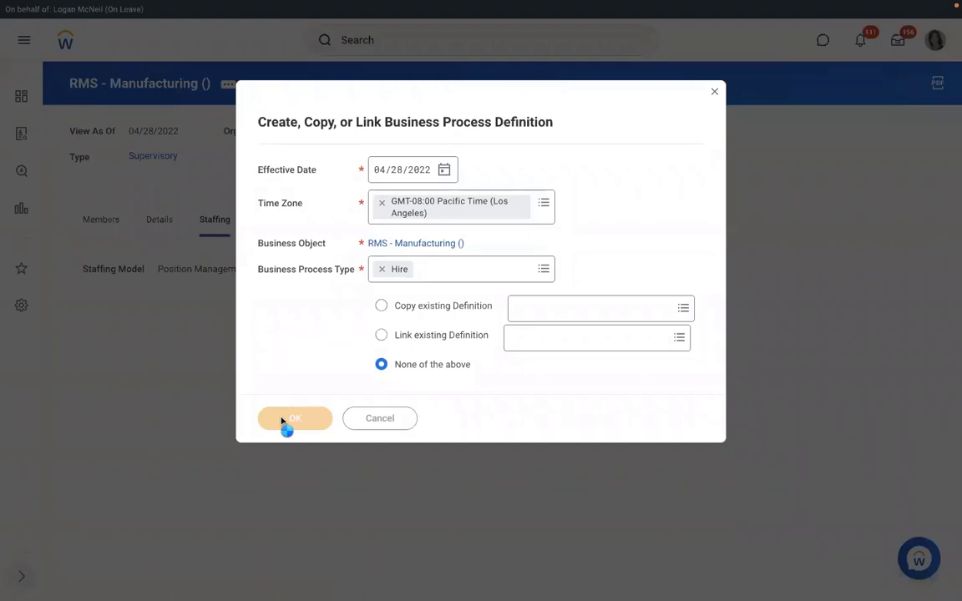
scroll(399, 335, "down", 1)
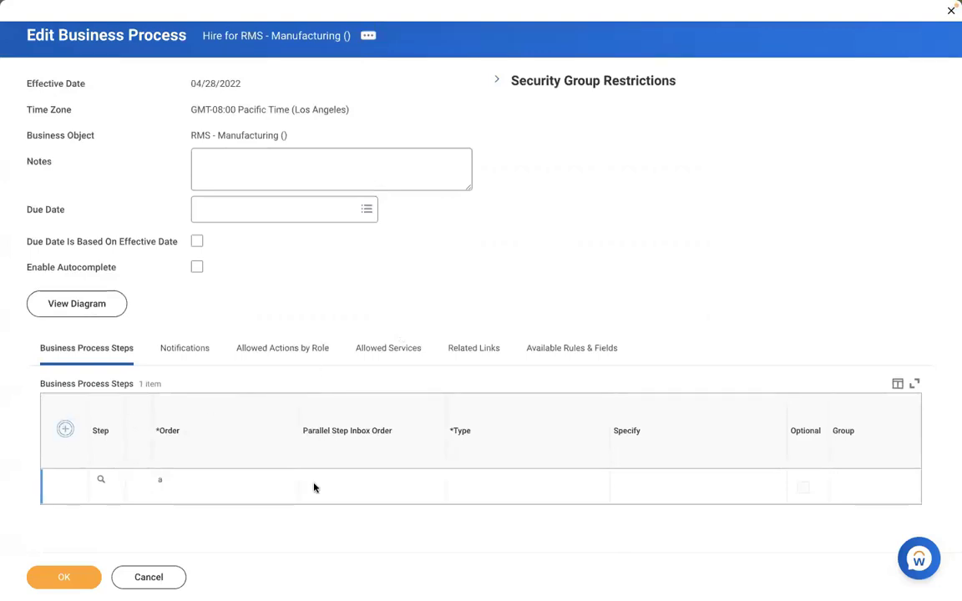
Add step b to the Hire process as an Assign Pay Group action
left_click(171, 492)
type("b")
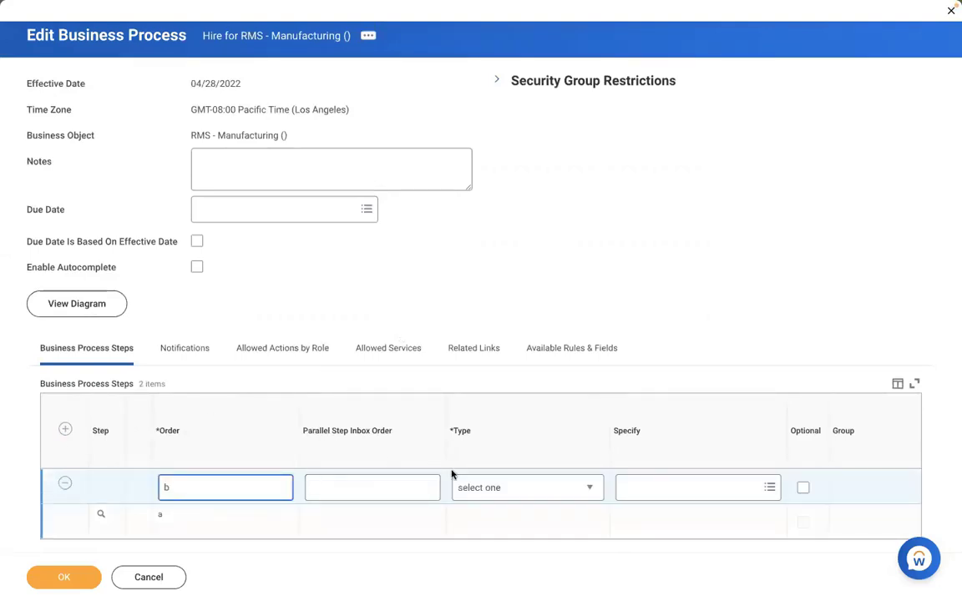
left_click(485, 488)
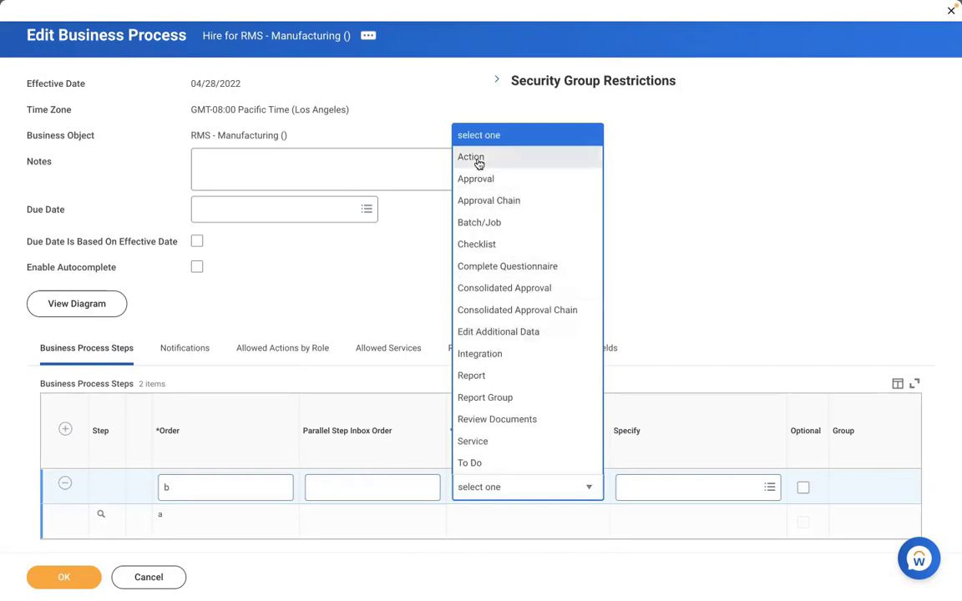
left_click(477, 158)
left_click(657, 491)
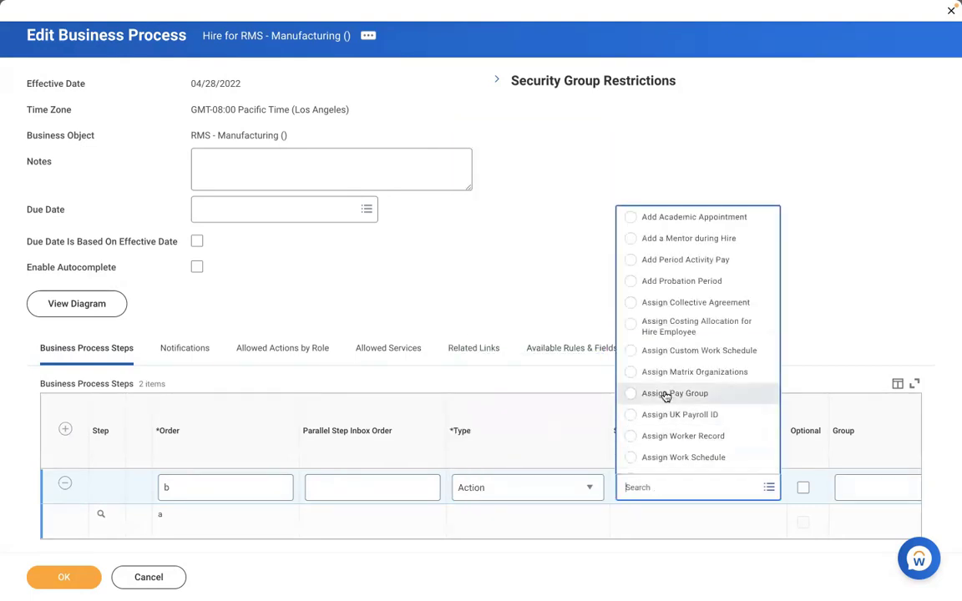
left_click(668, 393)
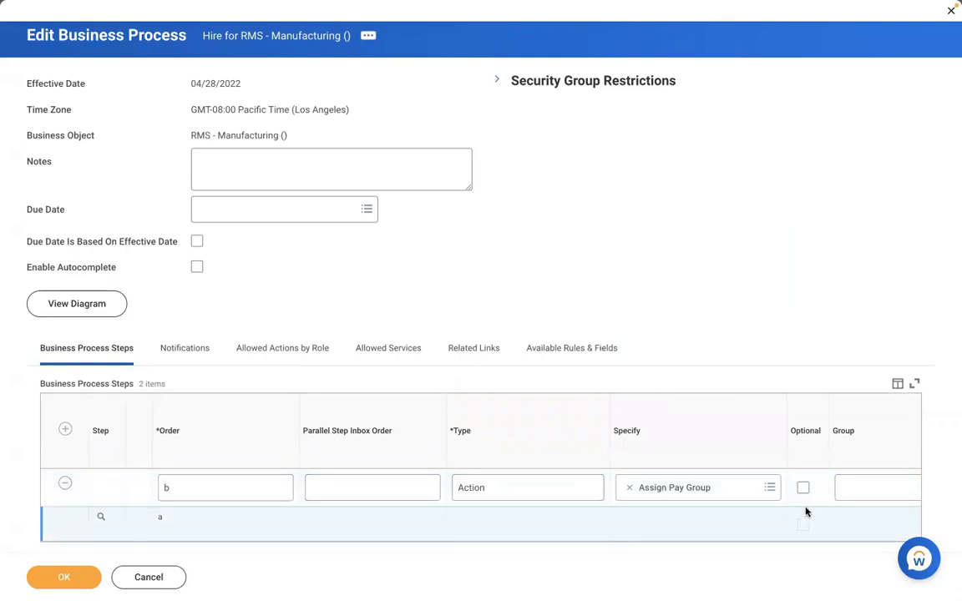
Assign the Payroll Partner security group to step b
scroll(805, 510, "right", 5)
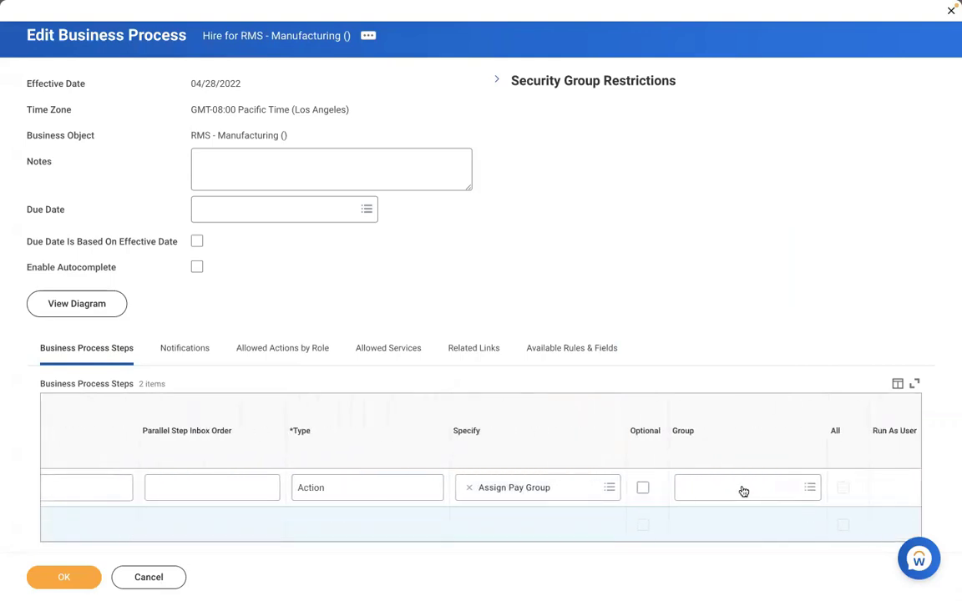
left_click(741, 488)
type("pa")
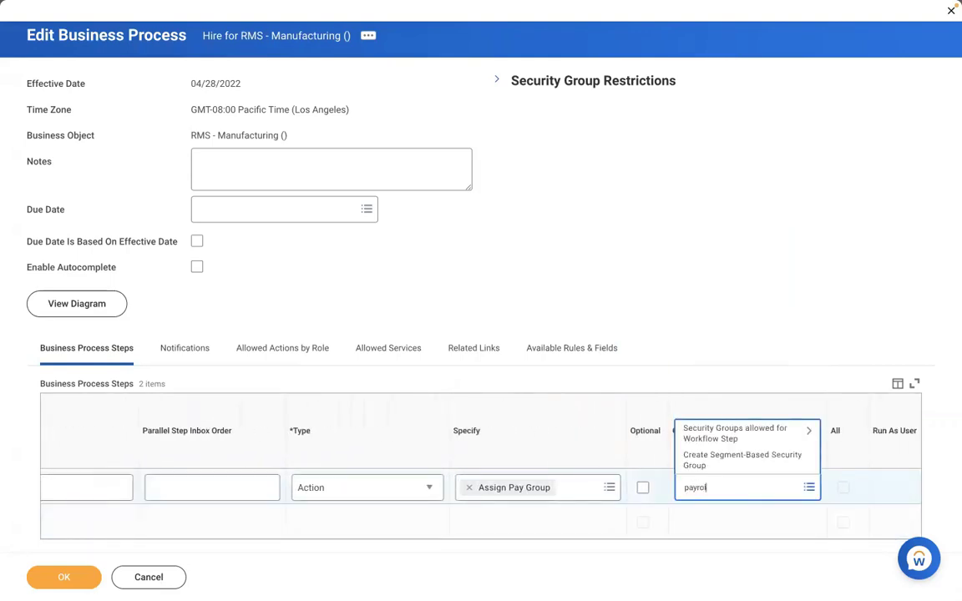
type("yroll partner")
key("Return")
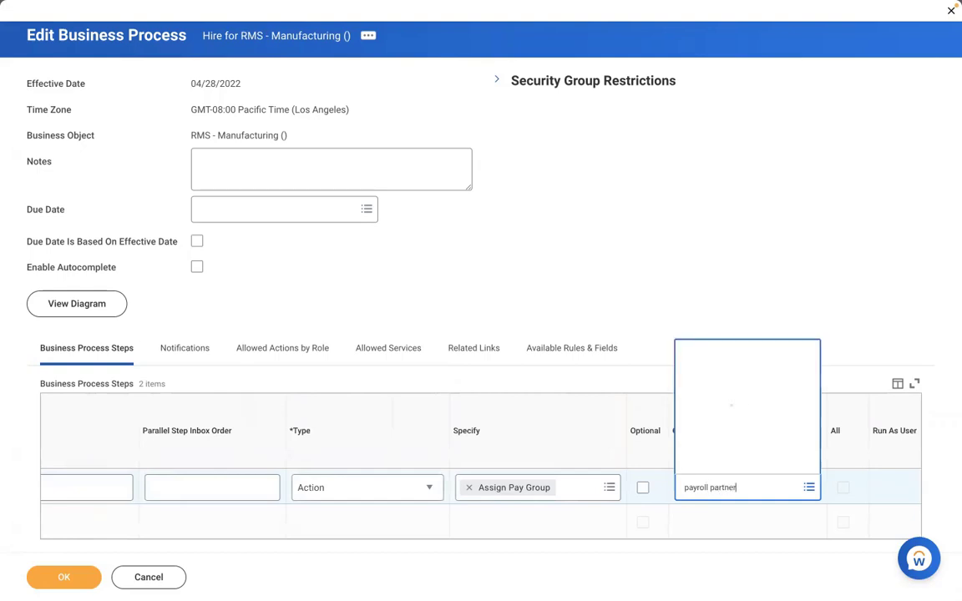
left_click(759, 437)
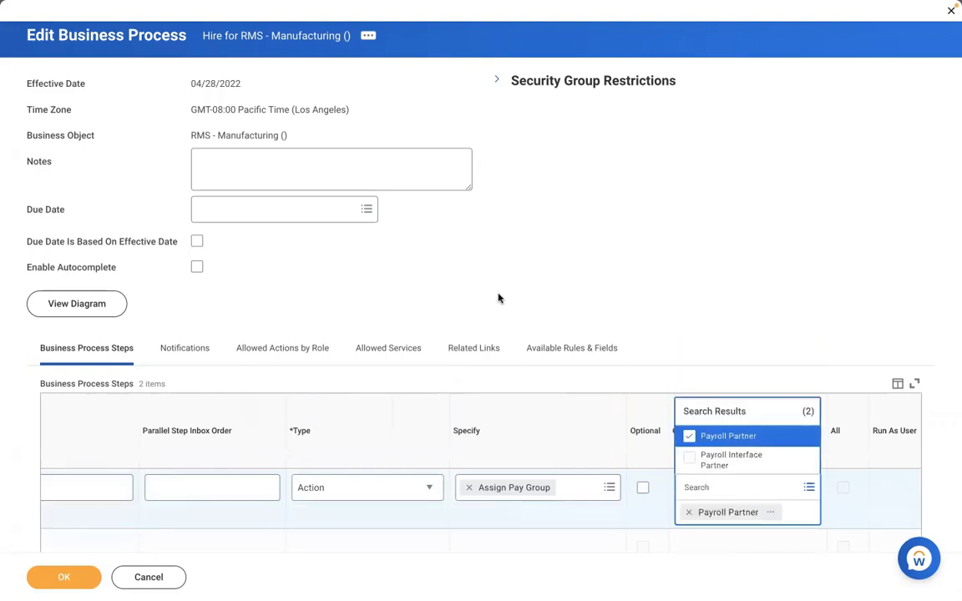
left_click(499, 298)
Review the Payroll Partner group details, close the preview, and save the Hire definition
scroll(498, 298, "down", 1)
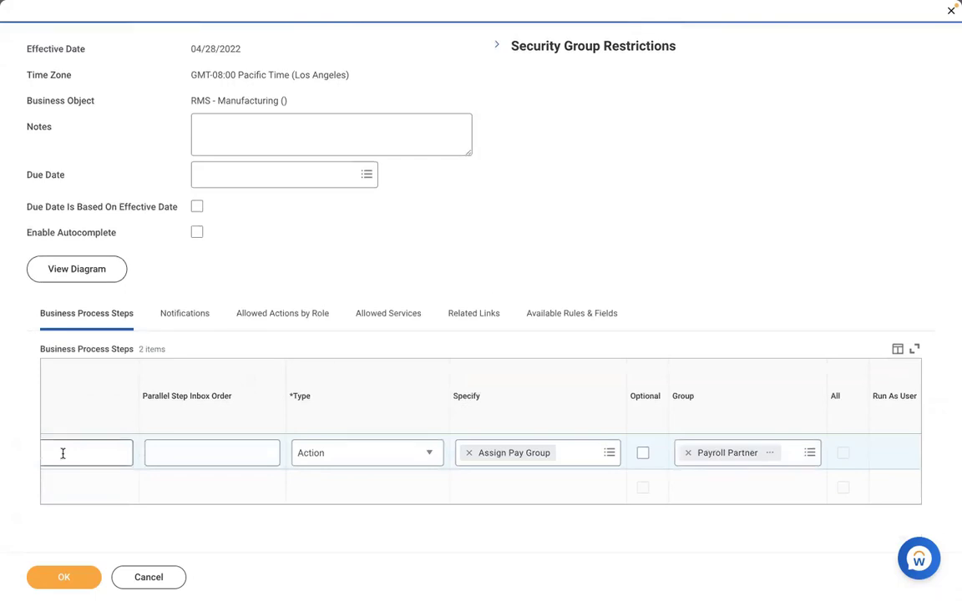
scroll(115, 506, "left", 4)
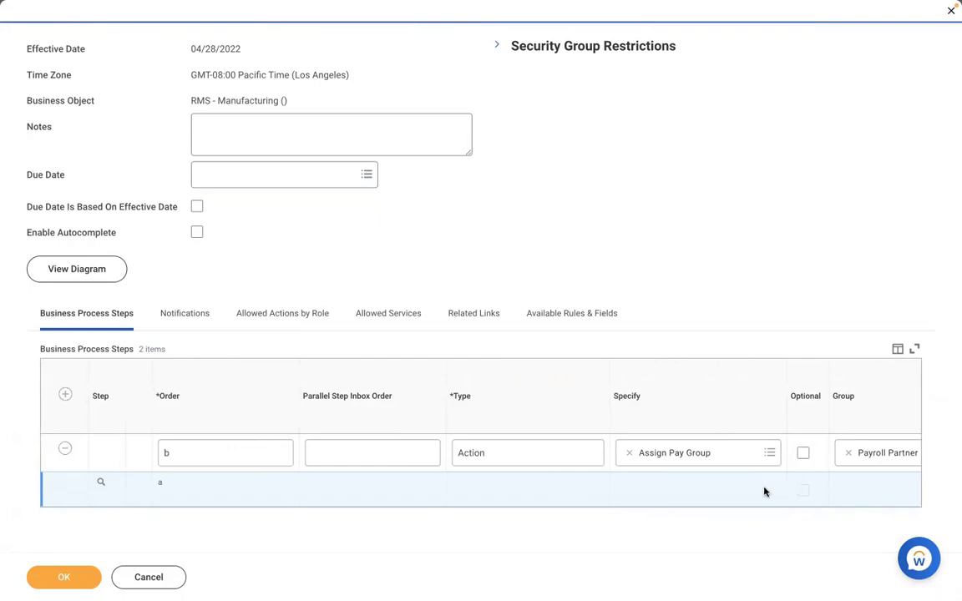
scroll(764, 491, "right", 1)
scroll(763, 491, "right", 5)
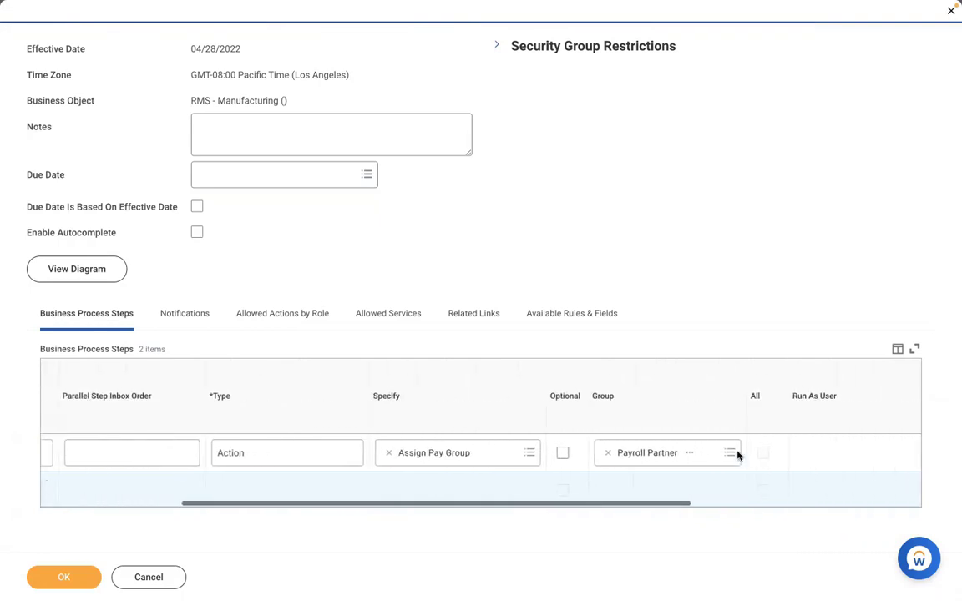
left_click(690, 452)
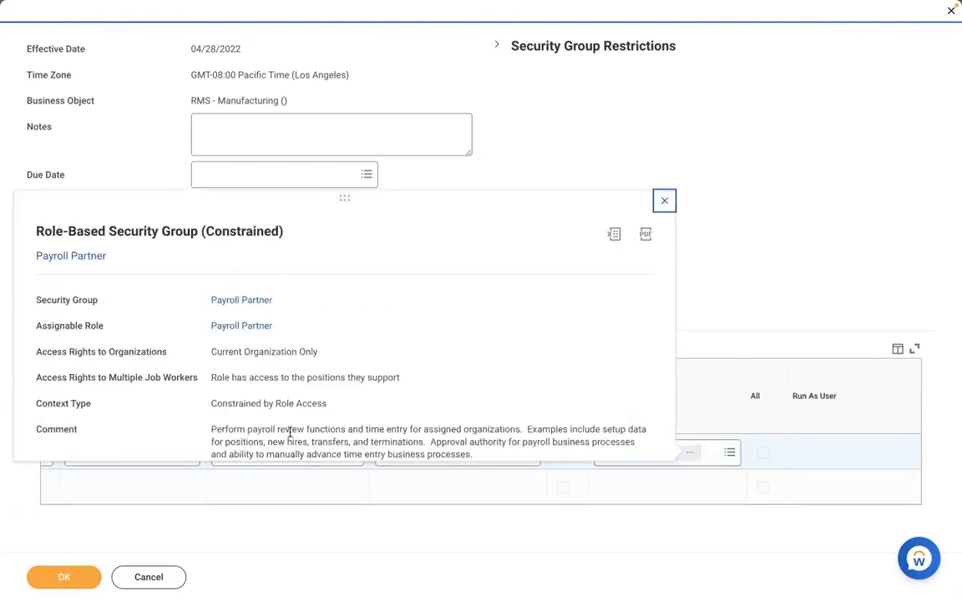
left_click(515, 168)
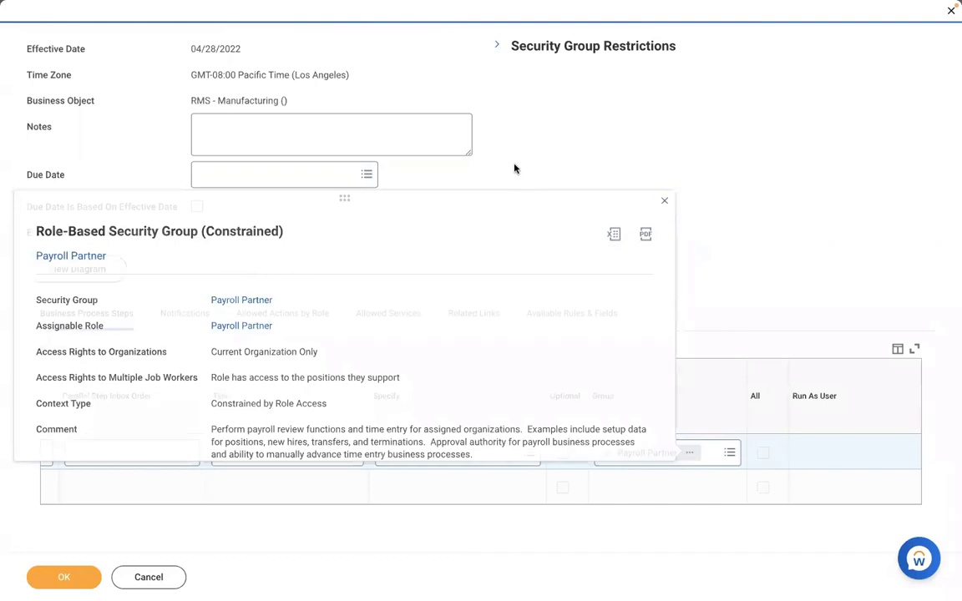
left_click(37, 580)
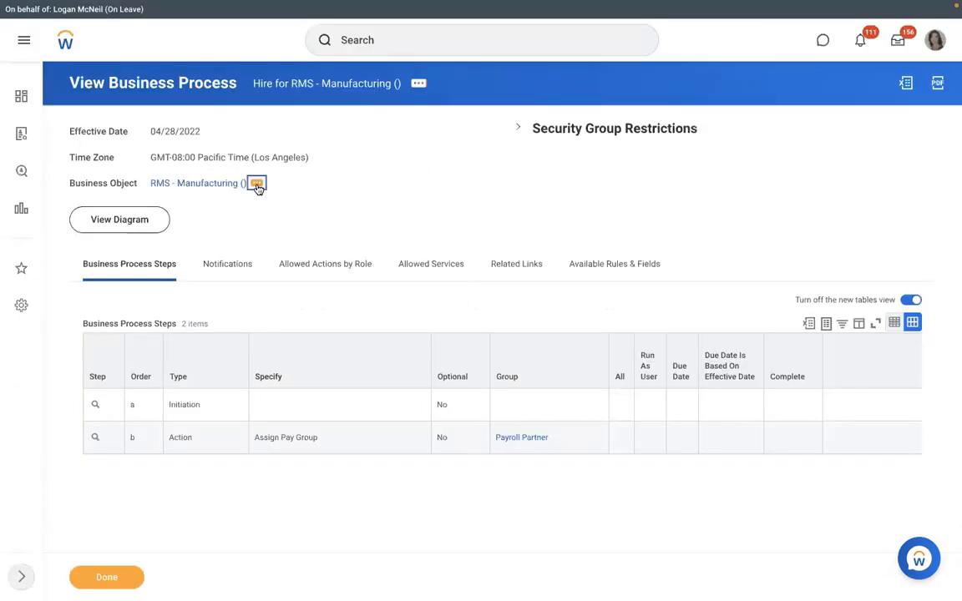
From RMS - Manufacturing's related actions, create an Assign Pay Group process definition
left_click(256, 184)
mouse_move(326, 322)
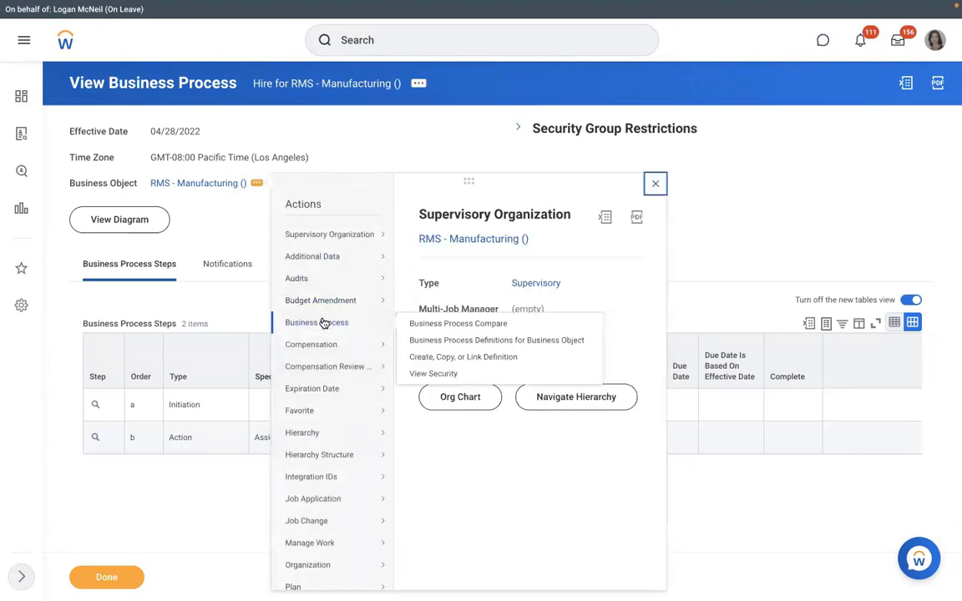
left_click(426, 358)
left_click(408, 269)
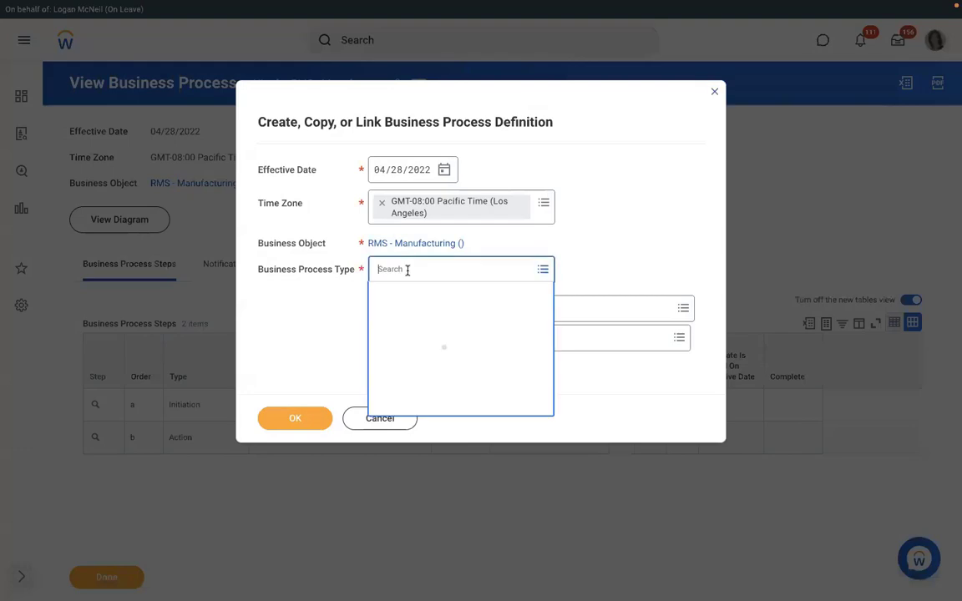
type("assign ")
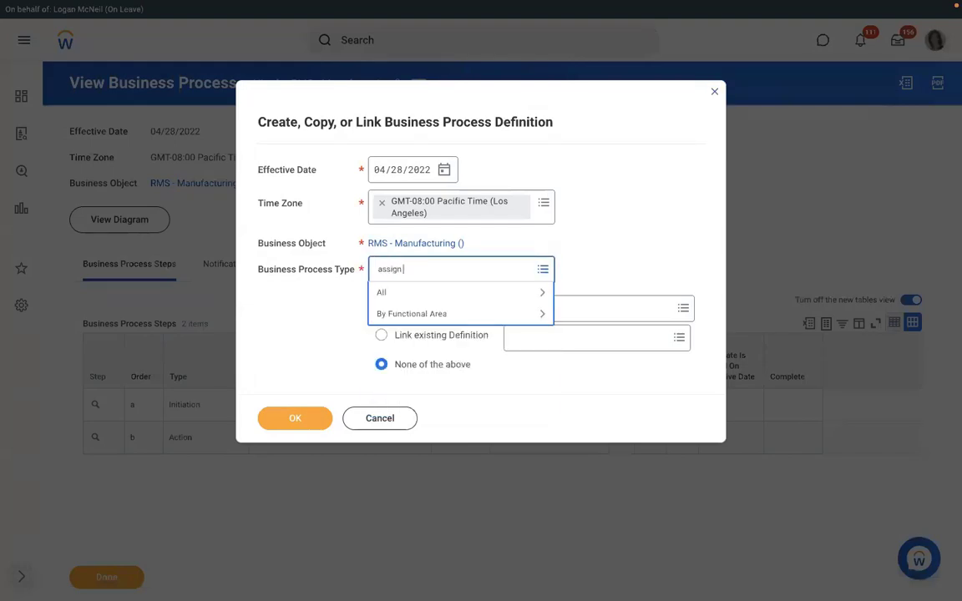
type("pay group")
key("Return")
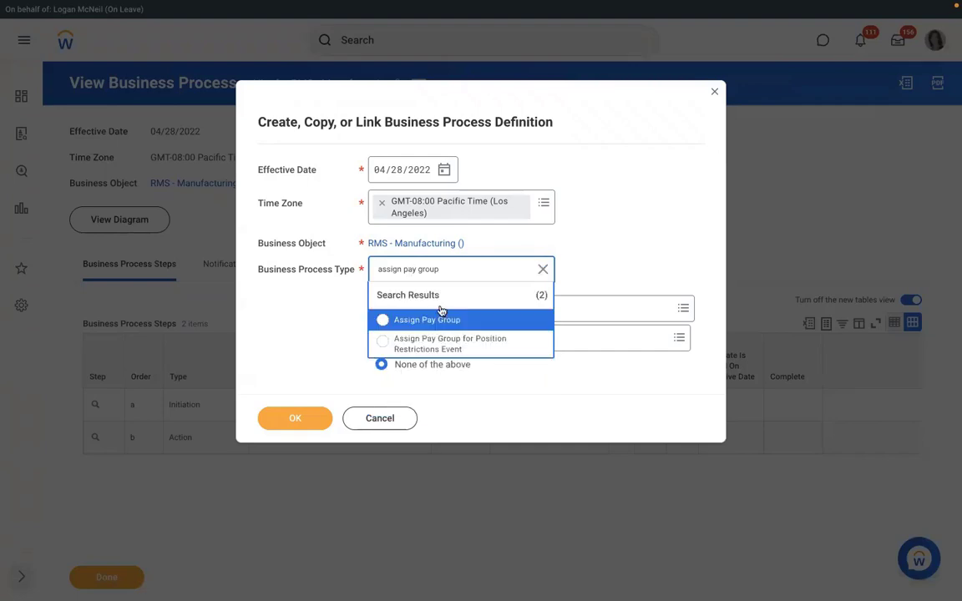
left_click(428, 319)
left_click(294, 418)
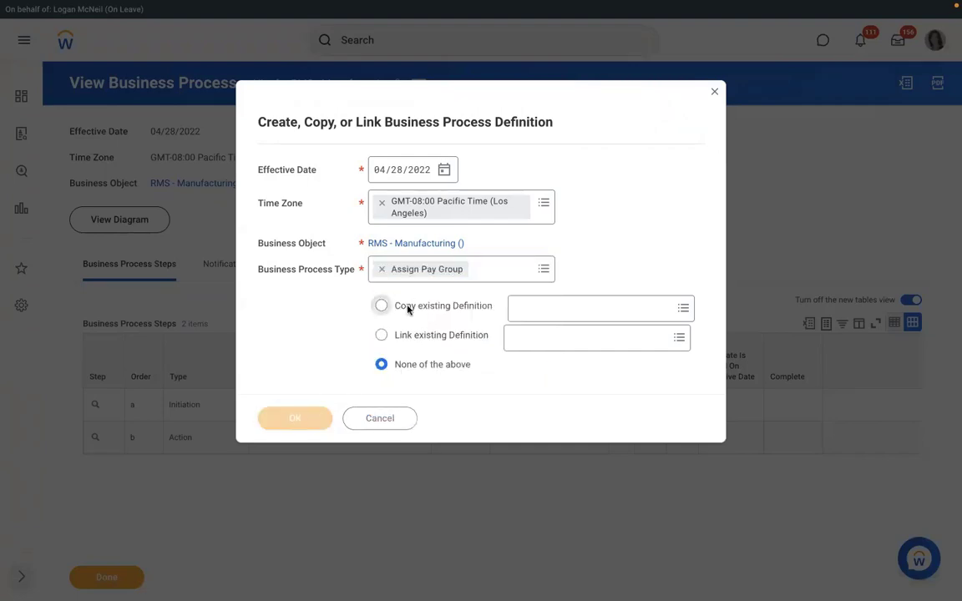
scroll(343, 346, "down", 1)
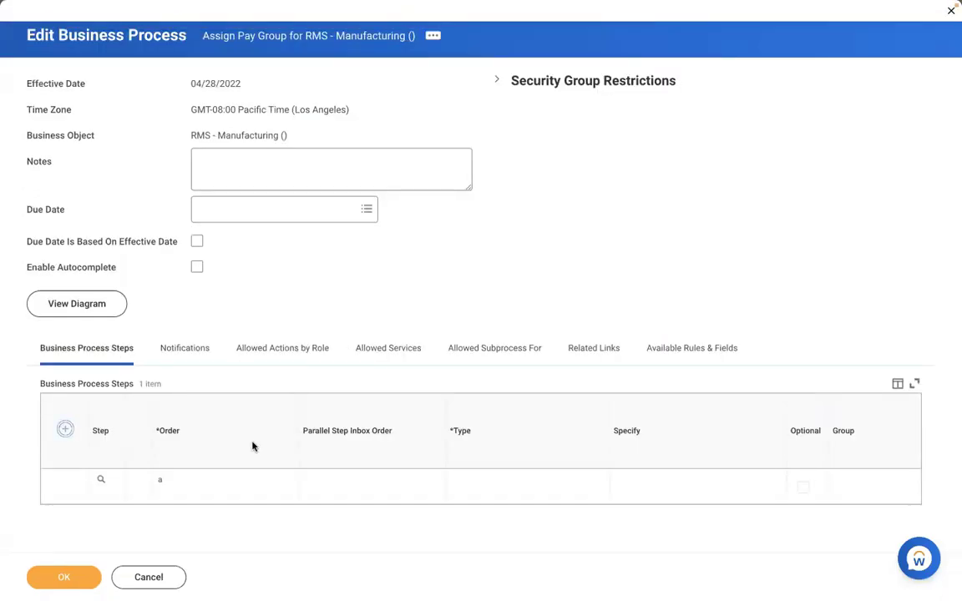
Set step b to Action, Review Pay Group Assignment, group Payroll Partner, and save the definition
type("b")
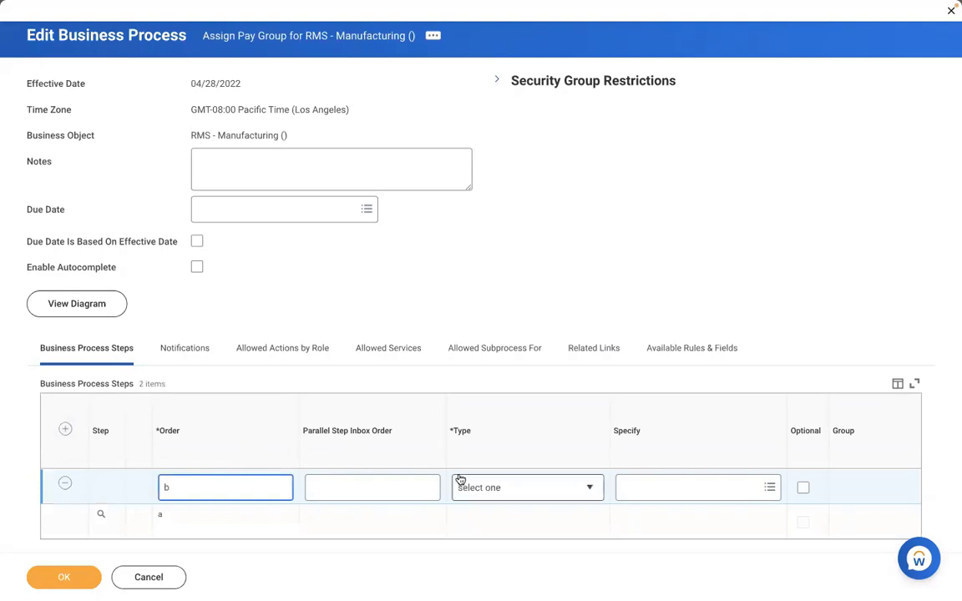
left_click(501, 488)
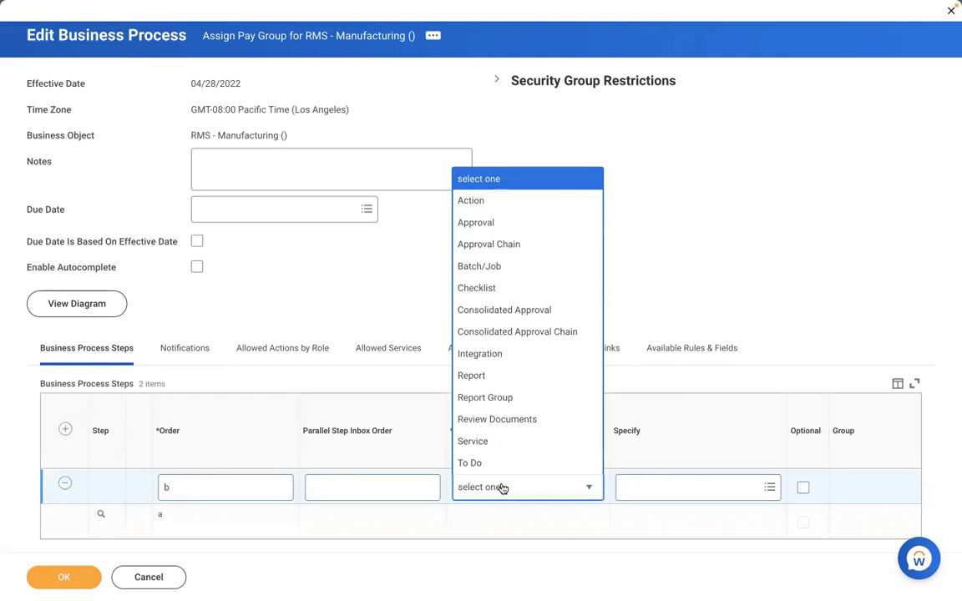
left_click(484, 202)
left_click(633, 489)
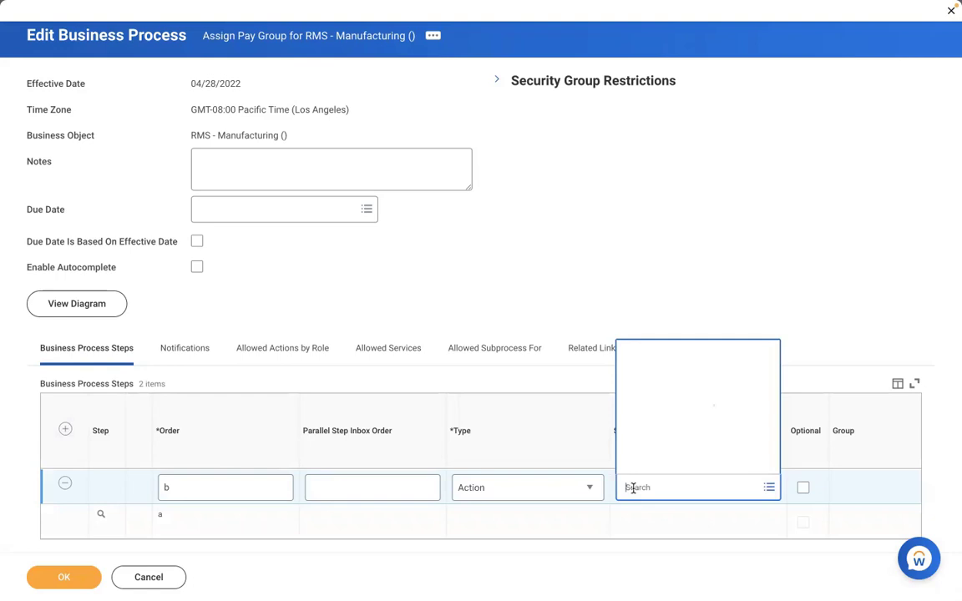
type("review")
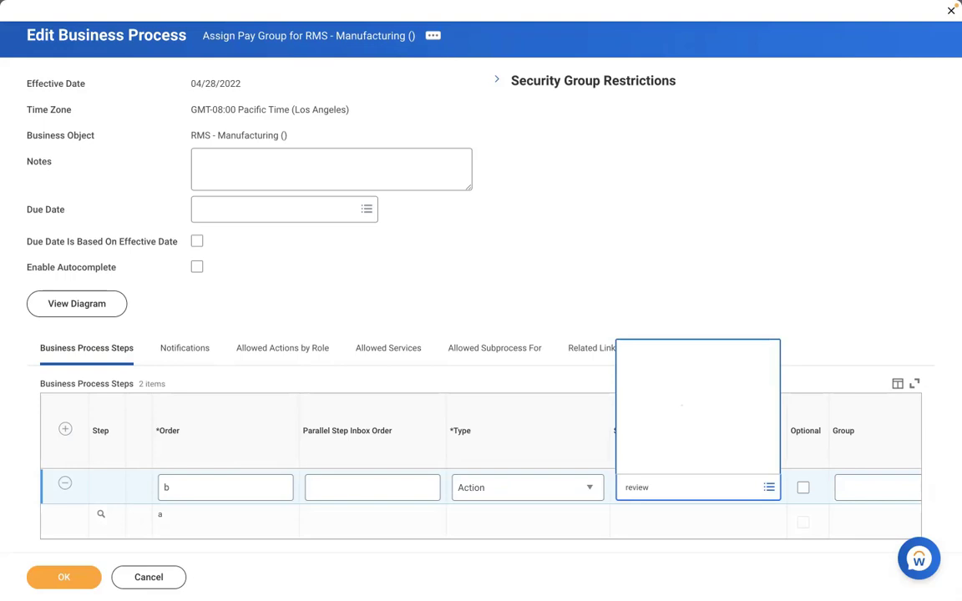
left_click(877, 487)
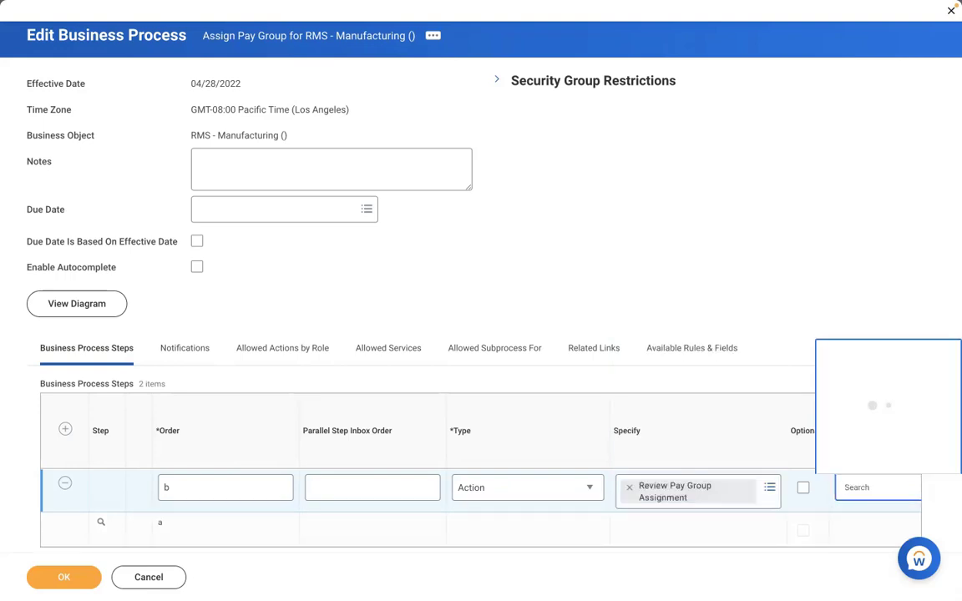
type("payroll part")
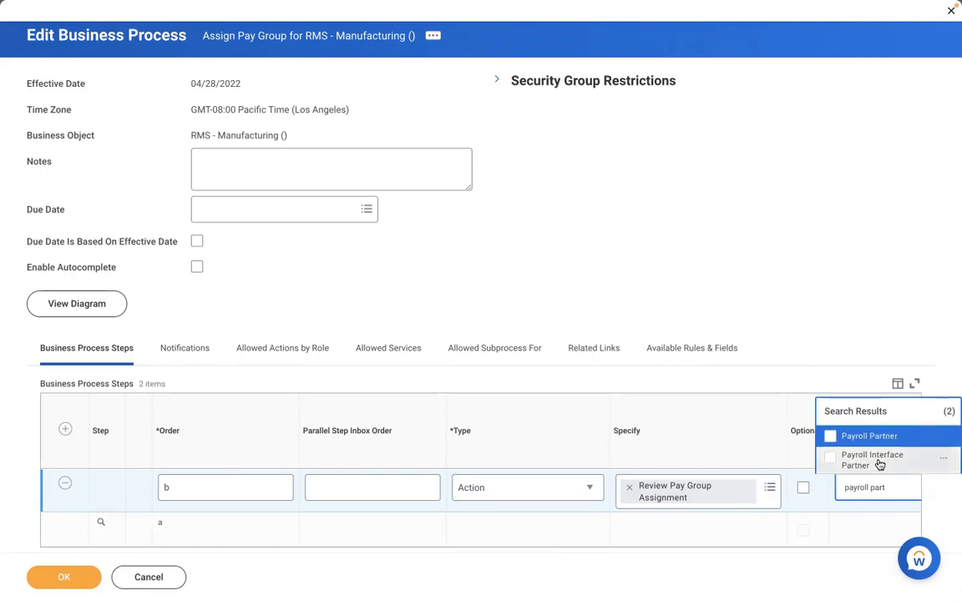
left_click(869, 436)
left_click(67, 577)
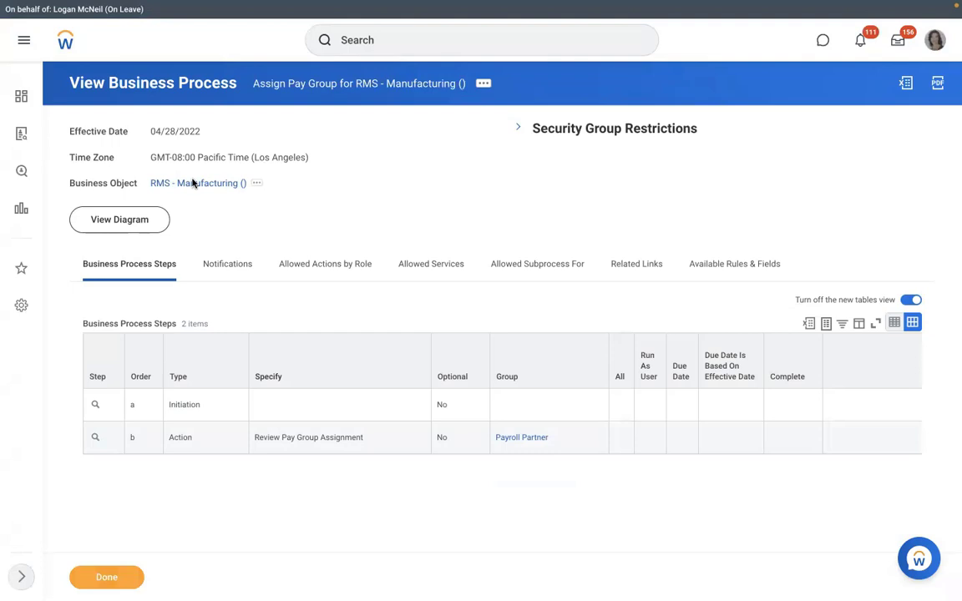
Start creating a new position from the RMS - Manufacturing organization's related actions
left_click(193, 183)
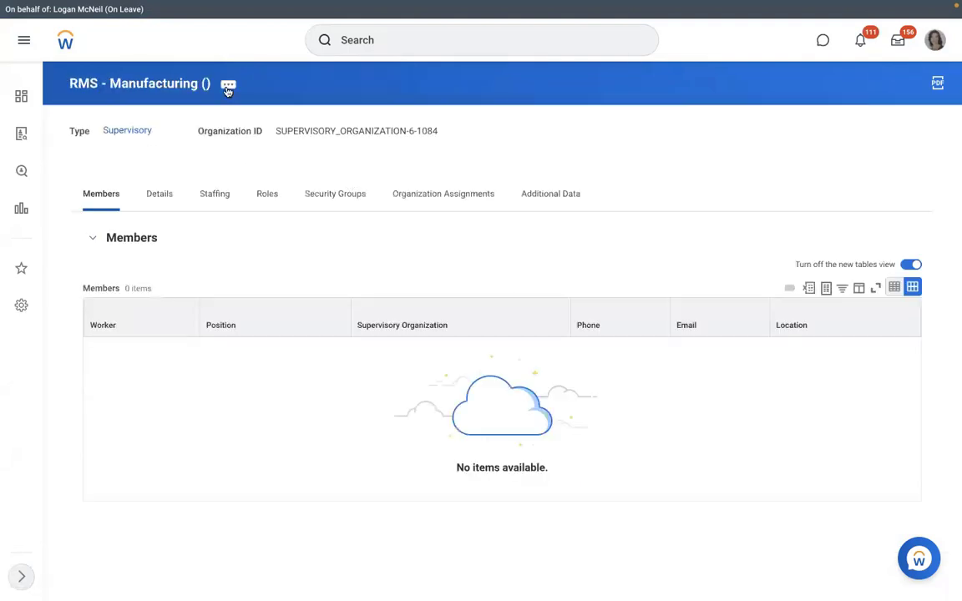
left_click(228, 85)
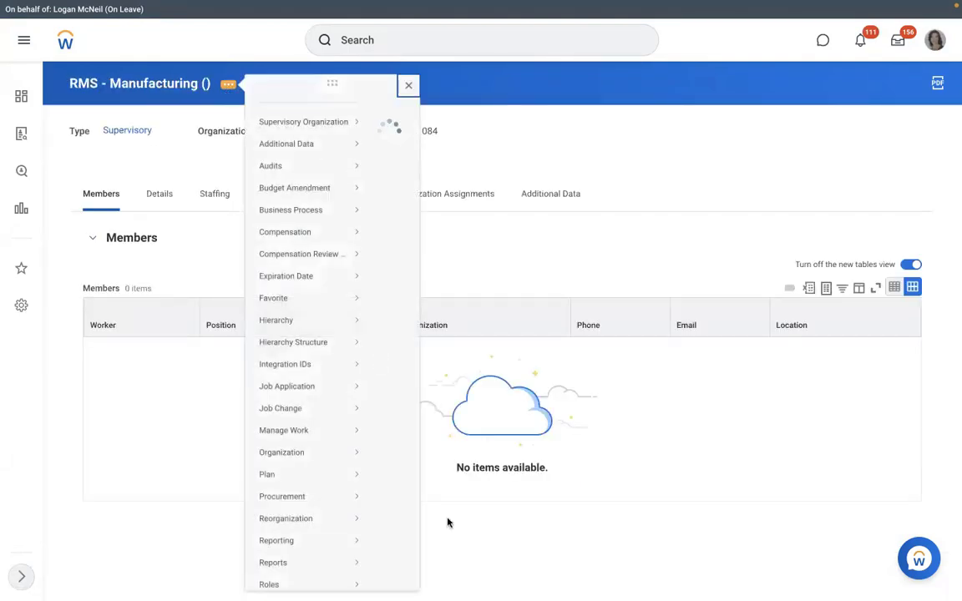
scroll(447, 522, "down", 3)
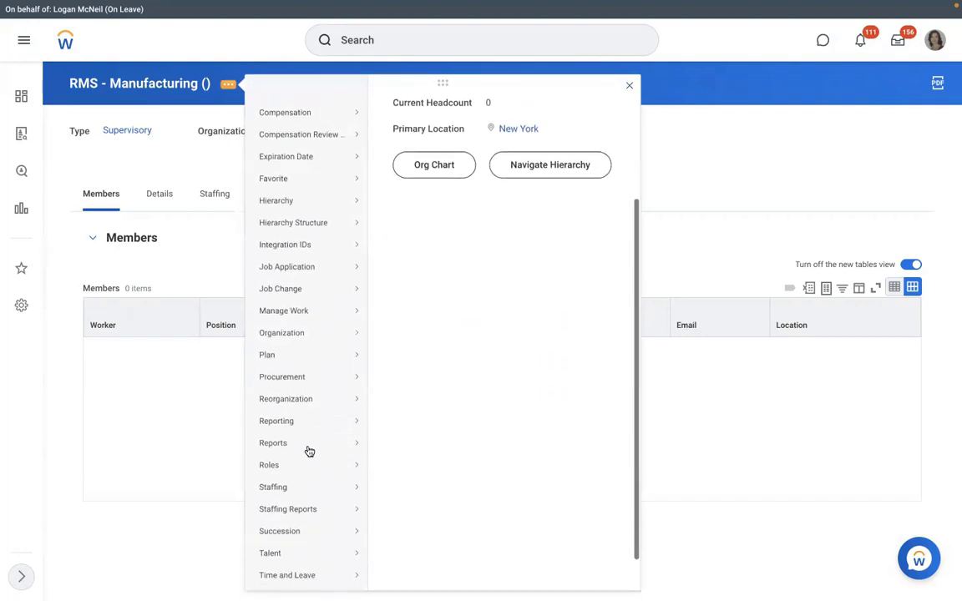
scroll(309, 451, "down", 1)
mouse_move(308, 449)
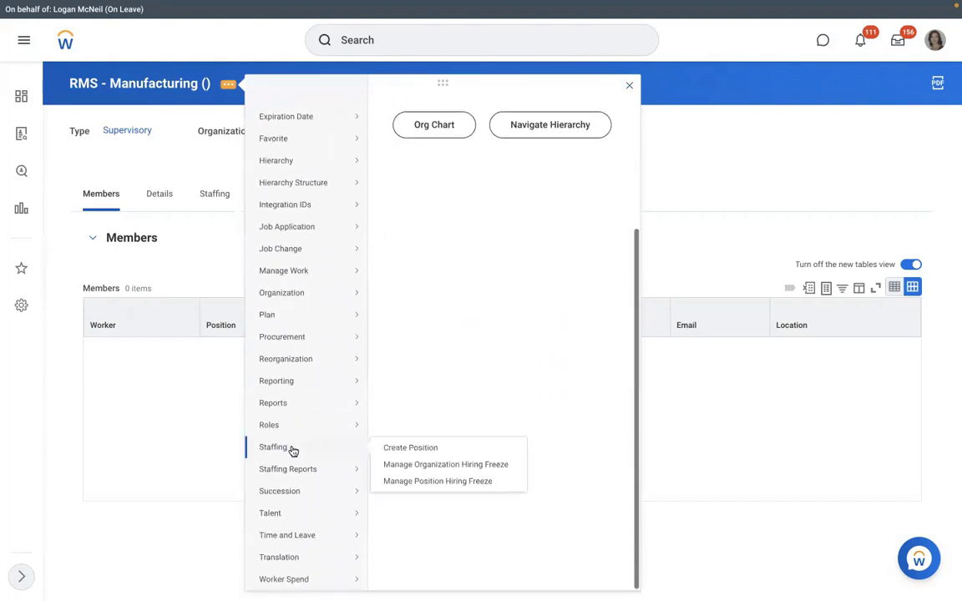
left_click(402, 448)
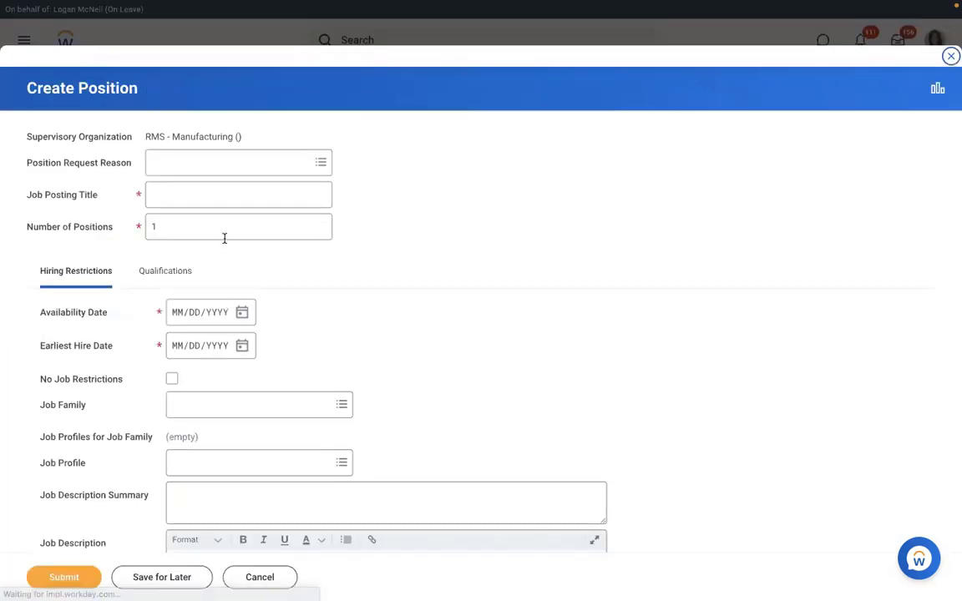
Set 3 positions, job posting title 'Executive Manager IT', and earliest hire date 01/01/2022
left_click_drag(225, 234, 90, 227)
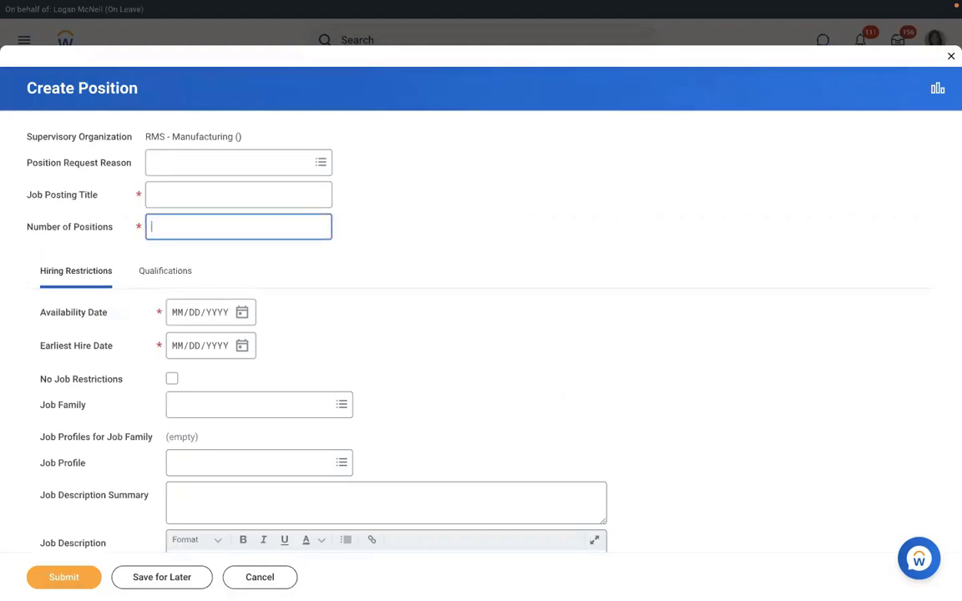
type("3")
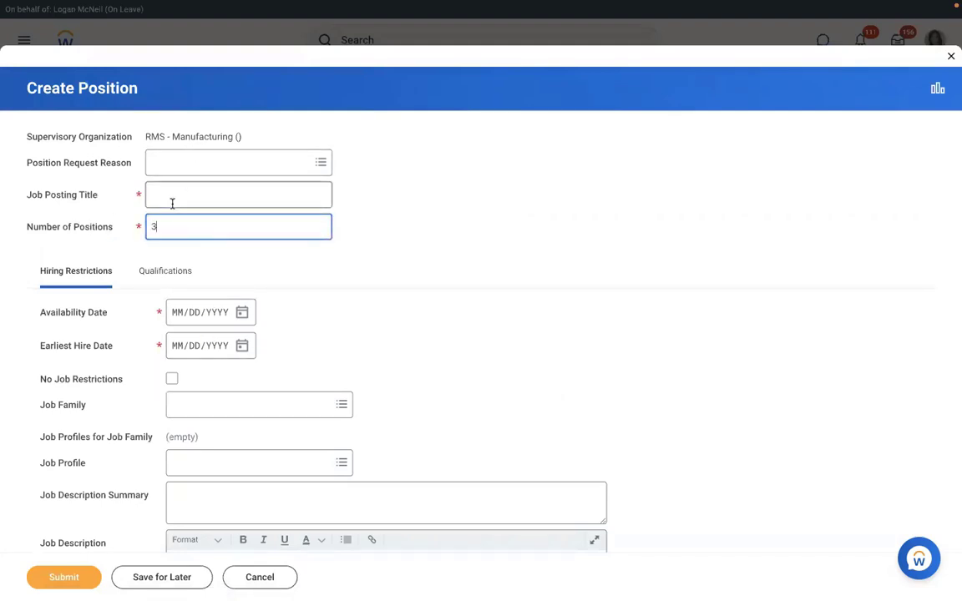
left_click(172, 203)
type("Ex")
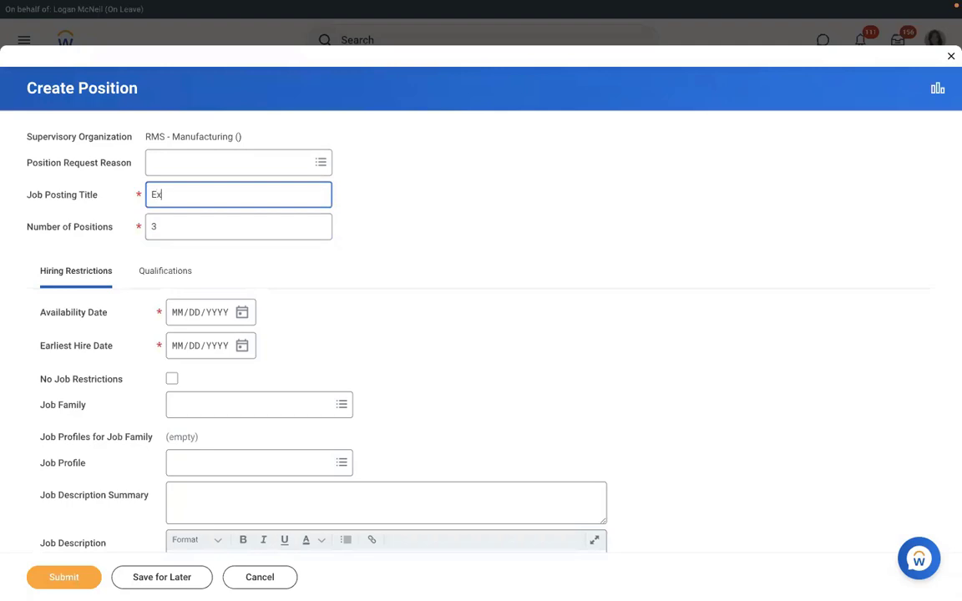
type("ecutiveManage")
key("BackSpace")
key("BackSpace")
key("BackSpace")
key("BackSpace")
key("BackSpace")
key("BackSpace")
key("BackSpace")
key("BackSpace")
key("BackSpace")
key("BackSpace")
key("BackSpace")
key("BackSpace")
key("BackSpace")
key("BackSpace")
key("BackSpace")
key("BackSpace")
key("BackSpace")
type("Executive Manager IT")
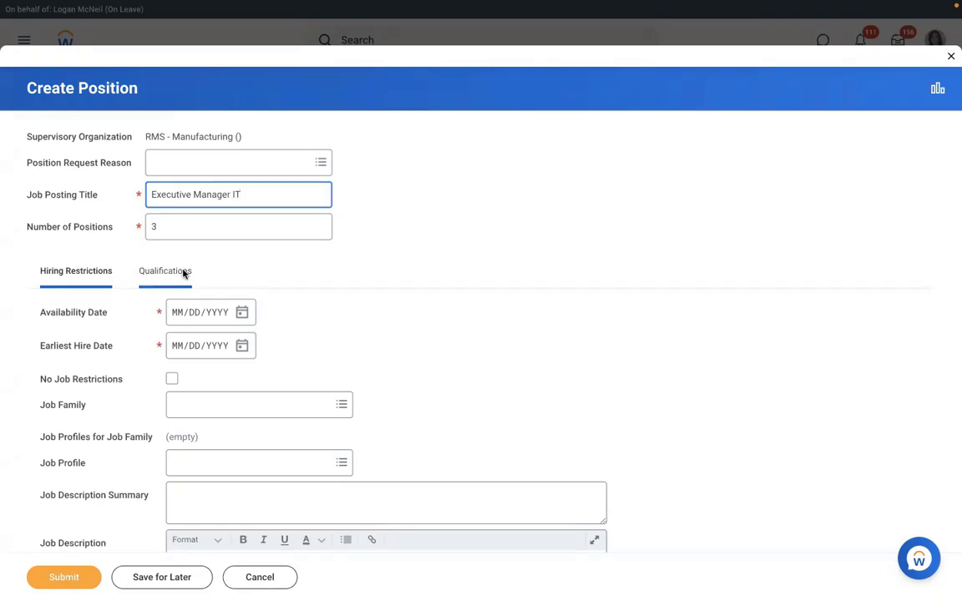
left_click(177, 317)
type("01/")
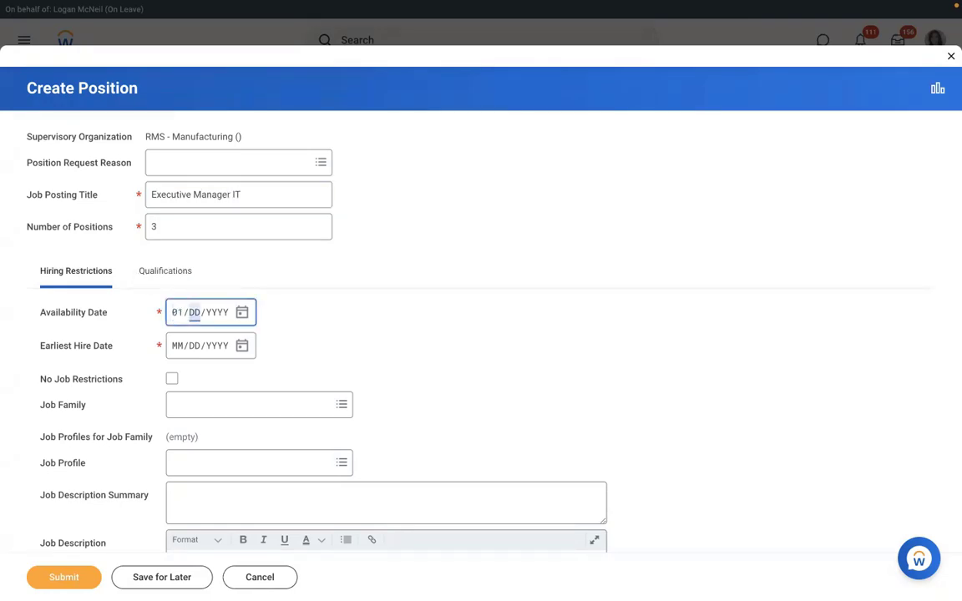
type("01/2022")
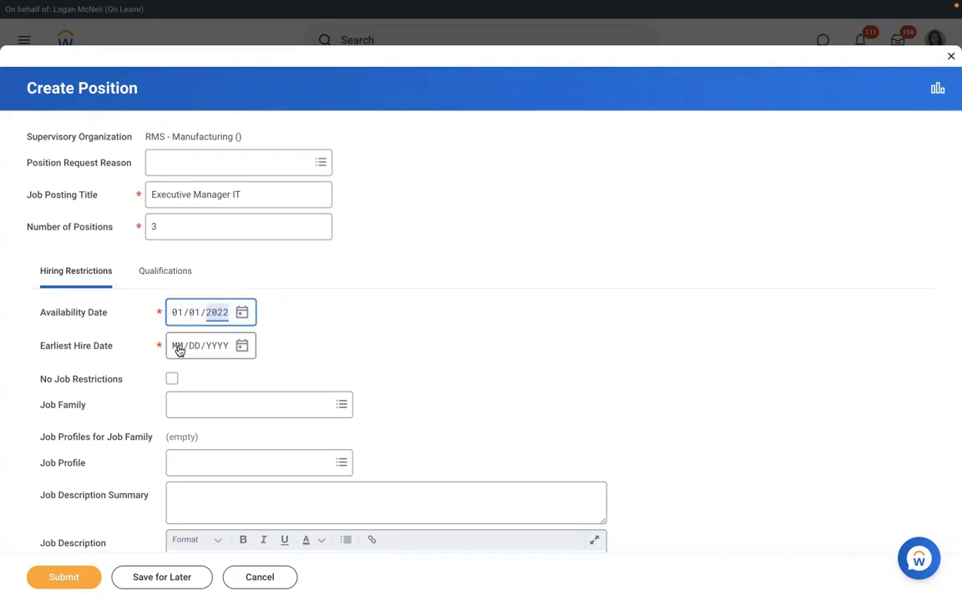
left_click(179, 351)
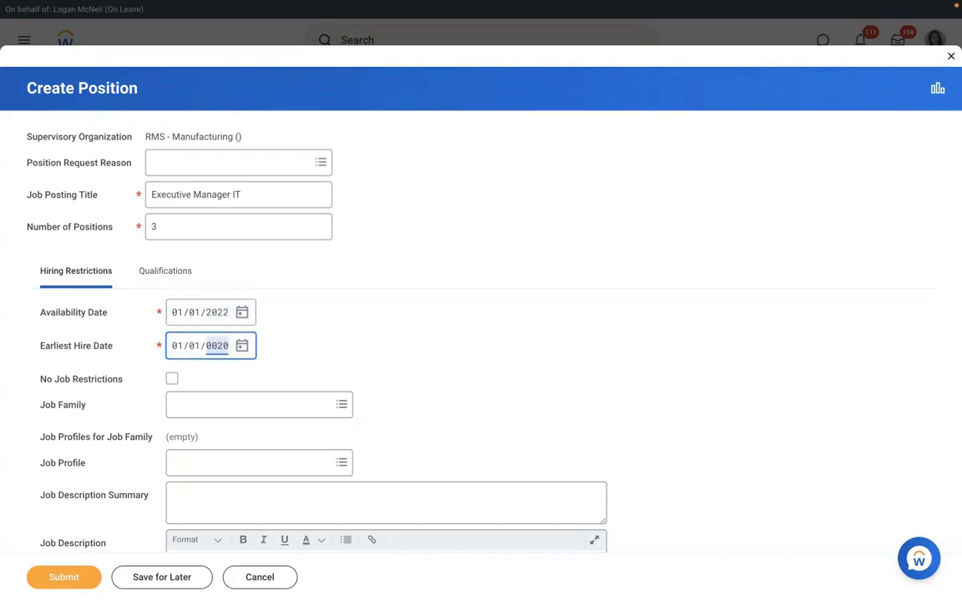
left_click(443, 348)
Set location New York, time type Full time, worker type Employee, sub-type Regular
scroll(443, 349, "down", 2)
scroll(443, 348, "down", 4)
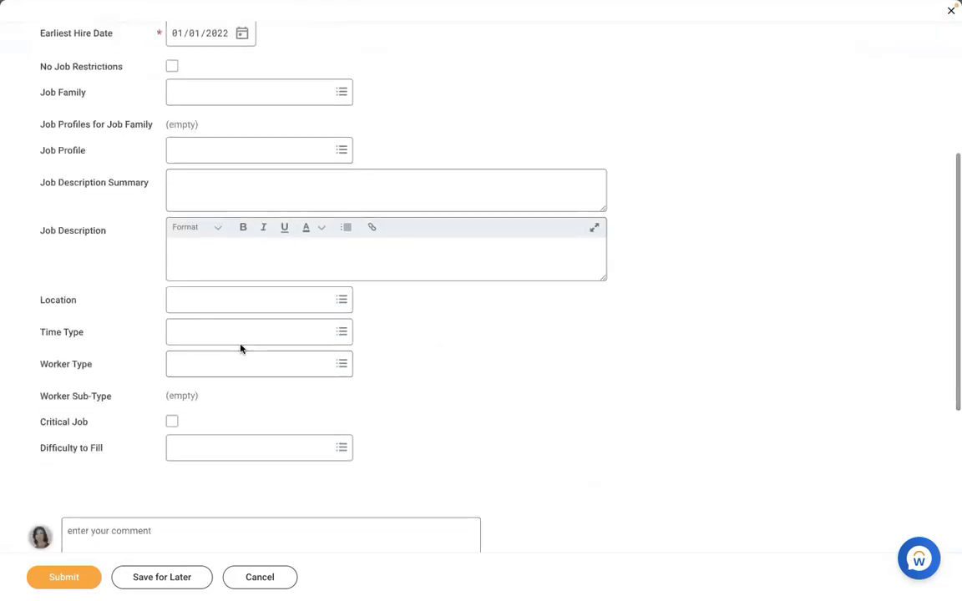
left_click(218, 300)
type("new")
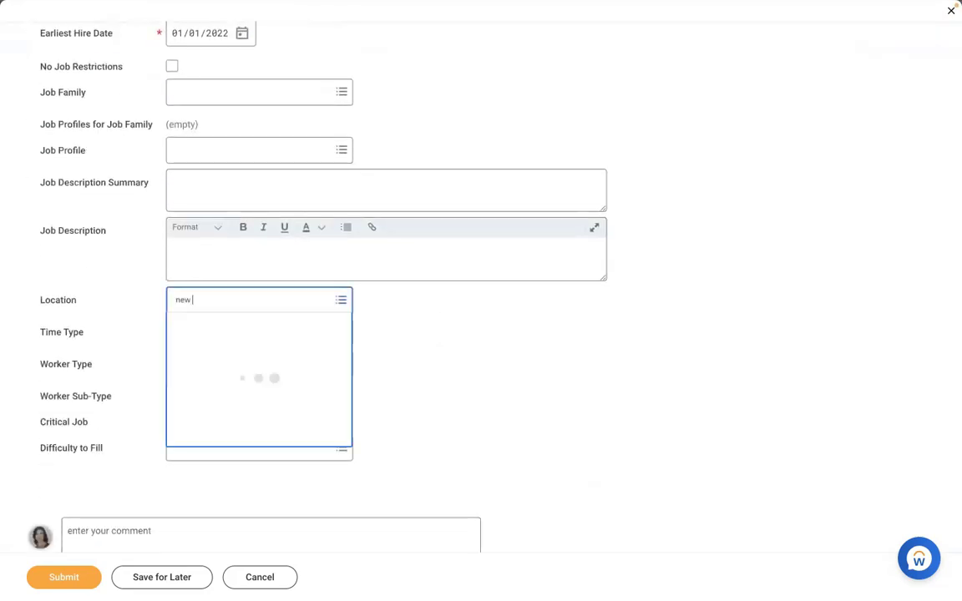
type(" york")
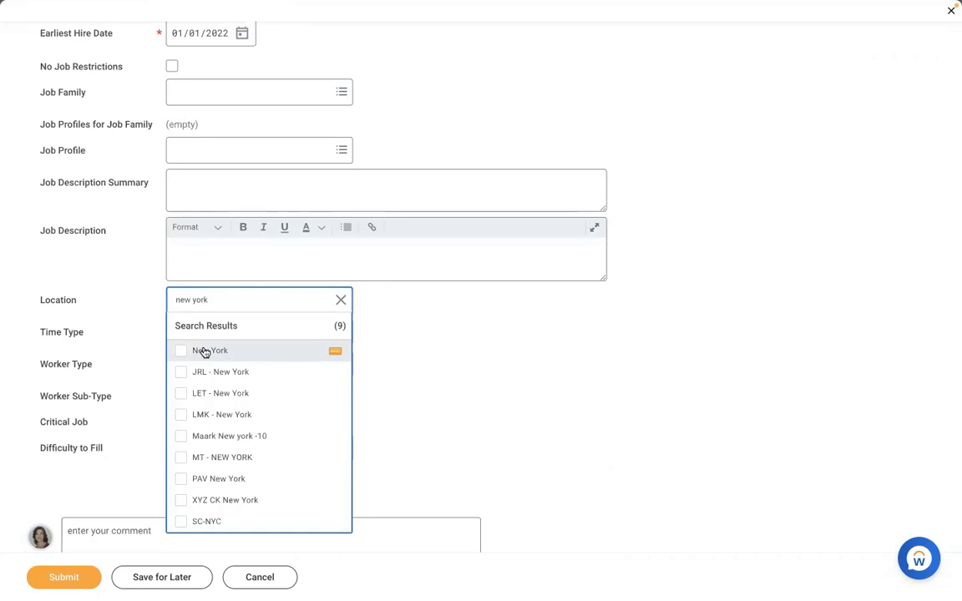
left_click(205, 352)
left_click(201, 327)
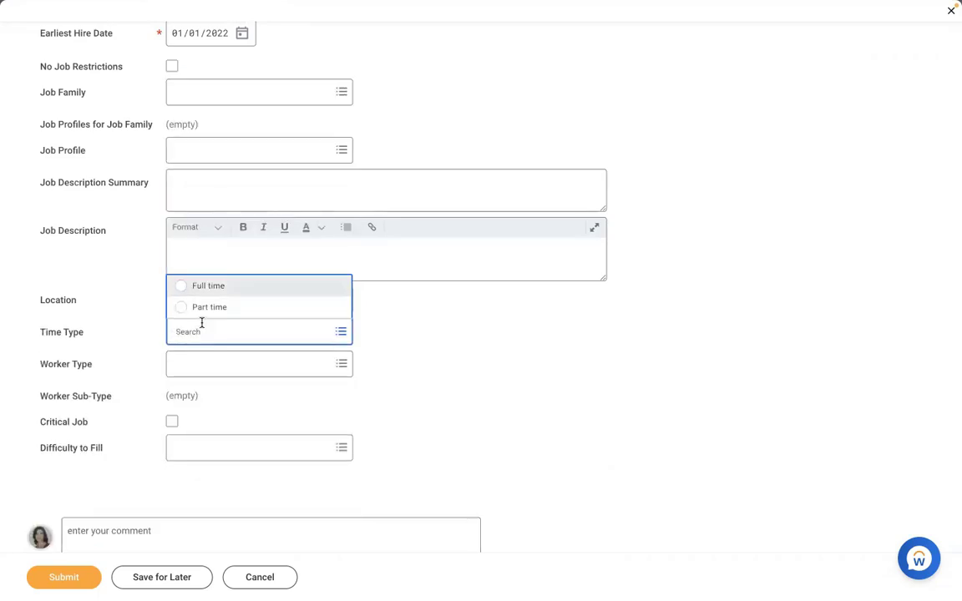
key("Tab")
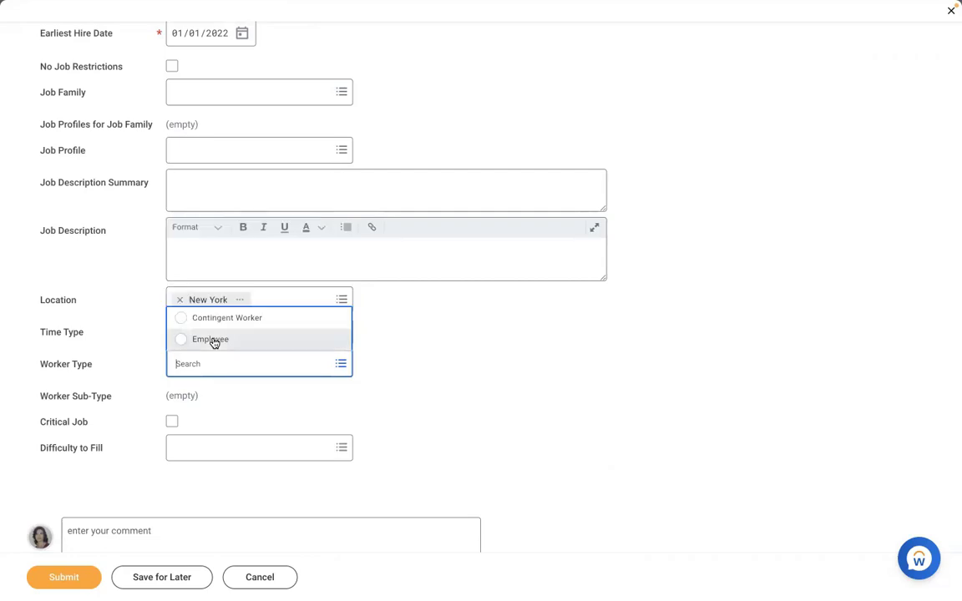
left_click(211, 340)
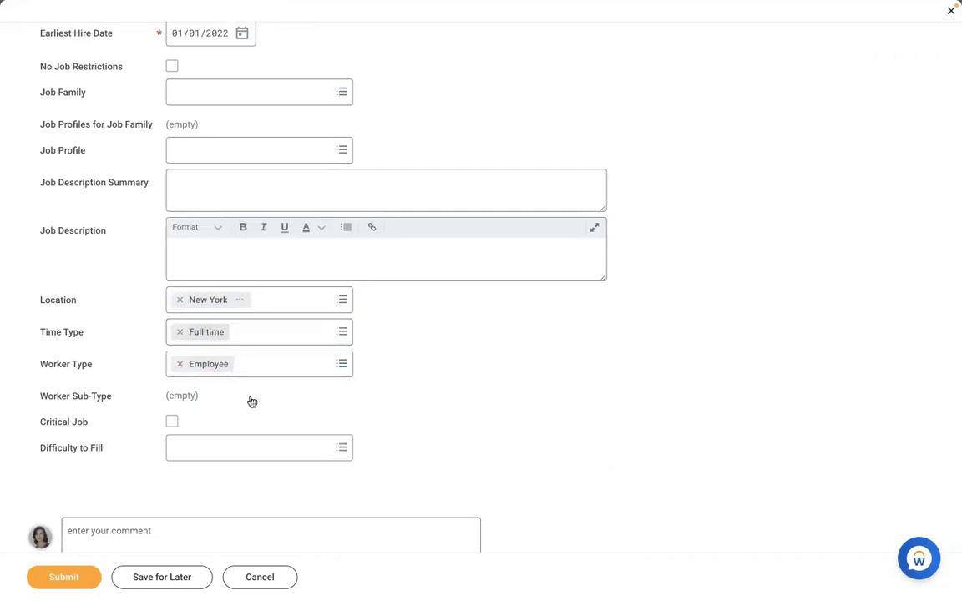
key("Tab")
type("reg")
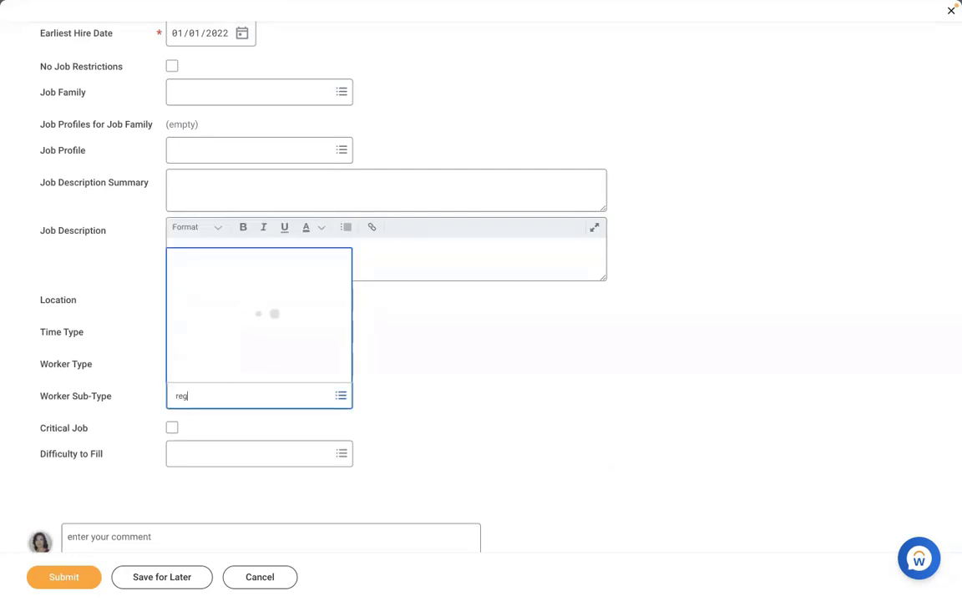
key("Return")
left_click(485, 356)
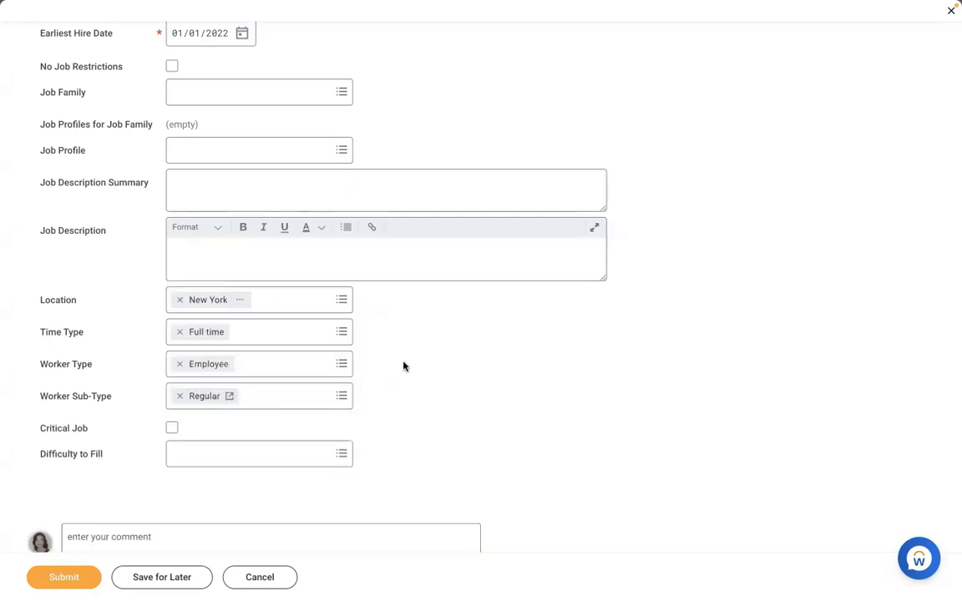
Choose AMD - Manager HR as the job profile
left_click(251, 145)
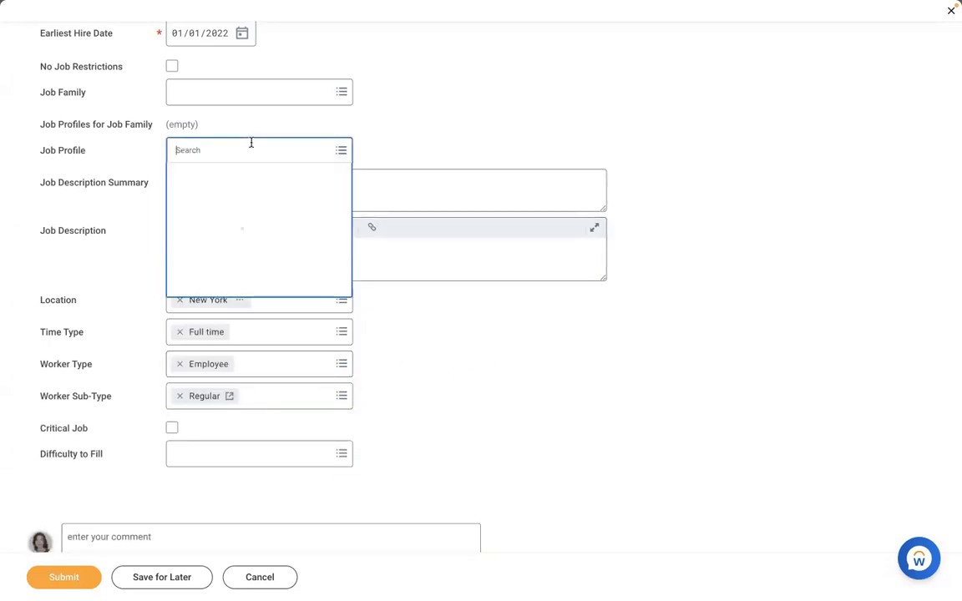
type("amd")
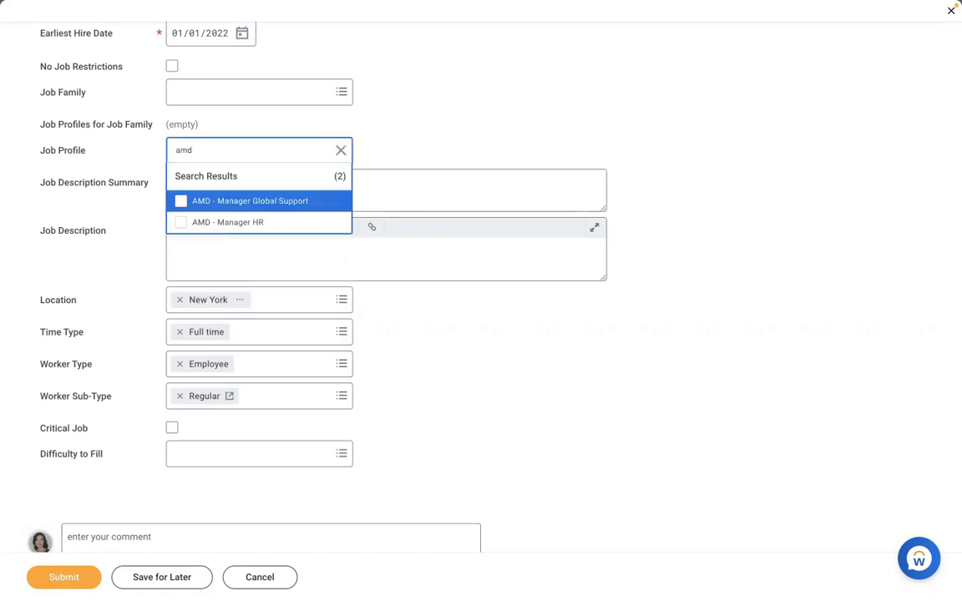
left_click(237, 221)
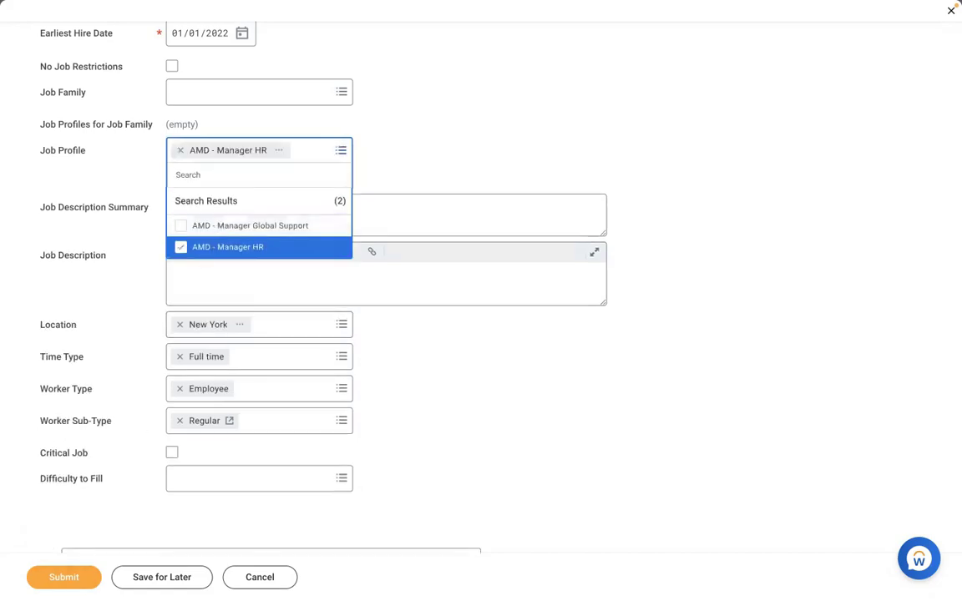
left_click(43, 535)
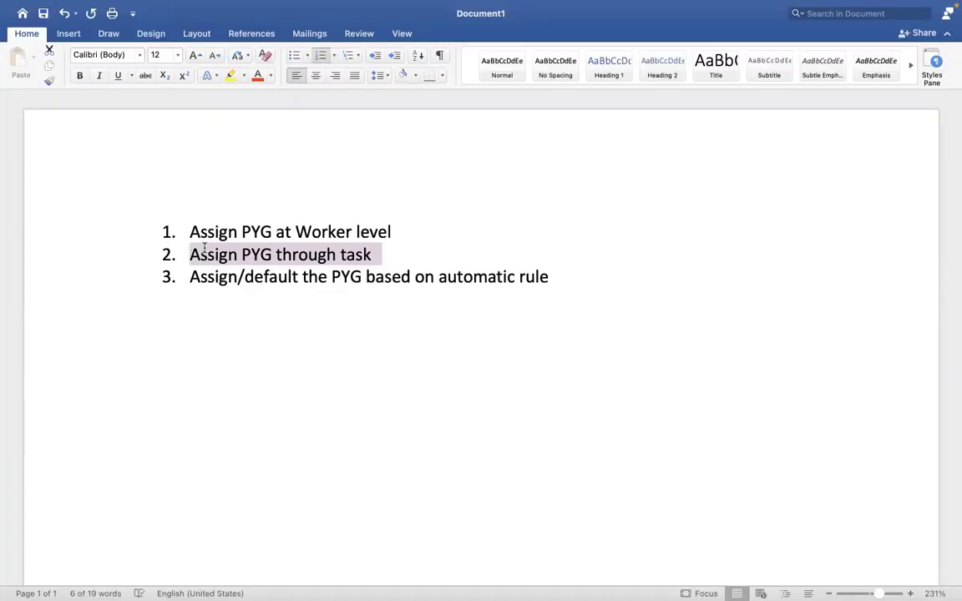
Highlight list item 3 on assigning a PYG by automatic rule, then return to Workday
left_click(549, 277)
left_click_drag(549, 277, 201, 280)
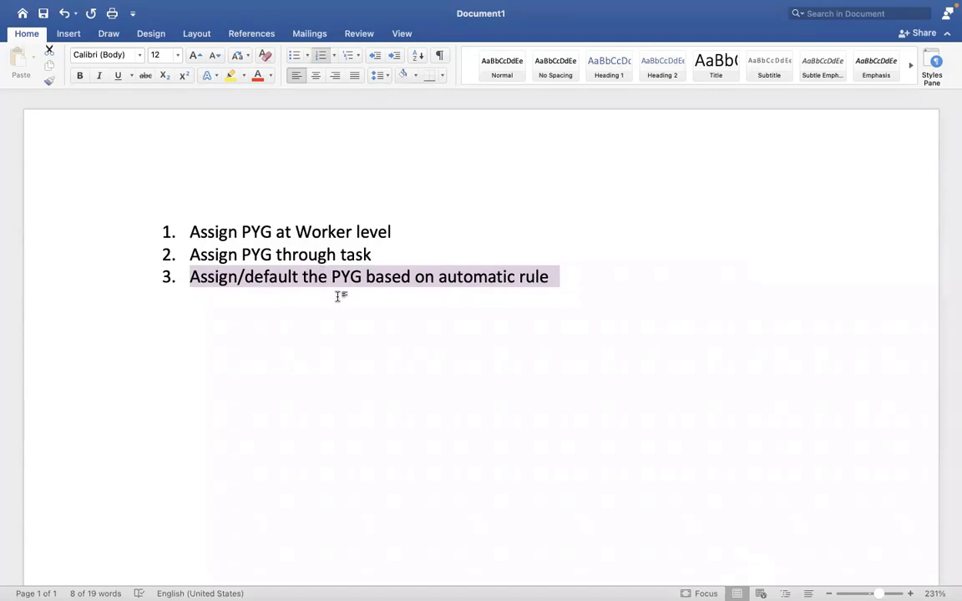
key("ctrl+Right")
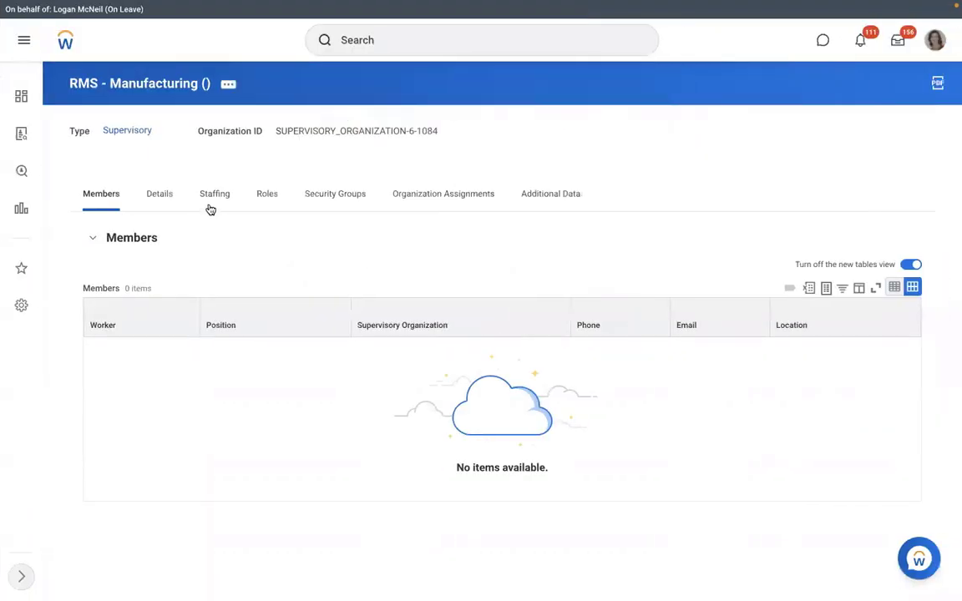
Review the three unfilled Executive Manager IT staffing positions, then search Workday for 'view pay group'
left_click(211, 208)
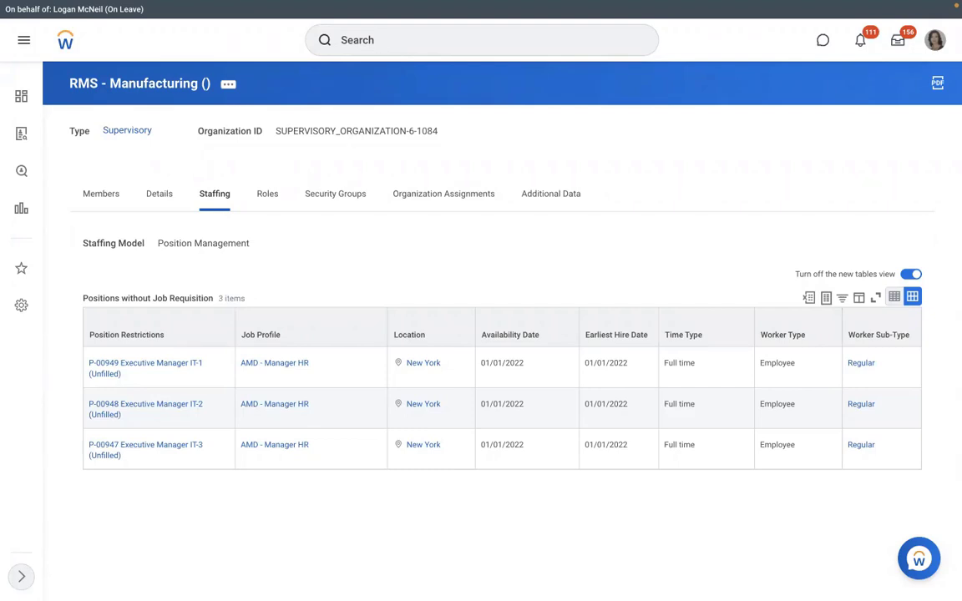
left_click(379, 45)
type("view pay group")
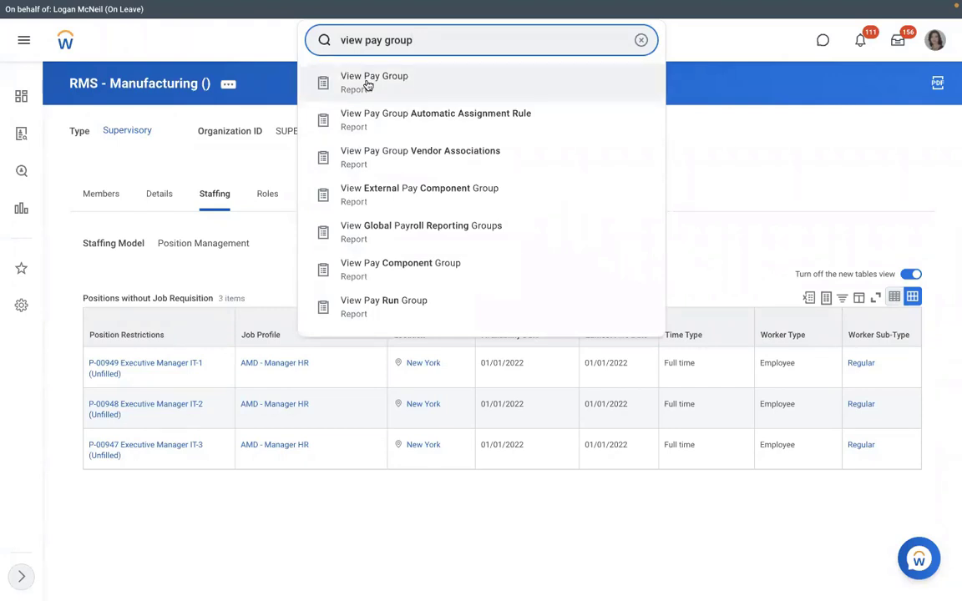
Run View Pay Group for RBS - Monthly PYG and view its Members and Pay Group tabs
left_click(367, 85)
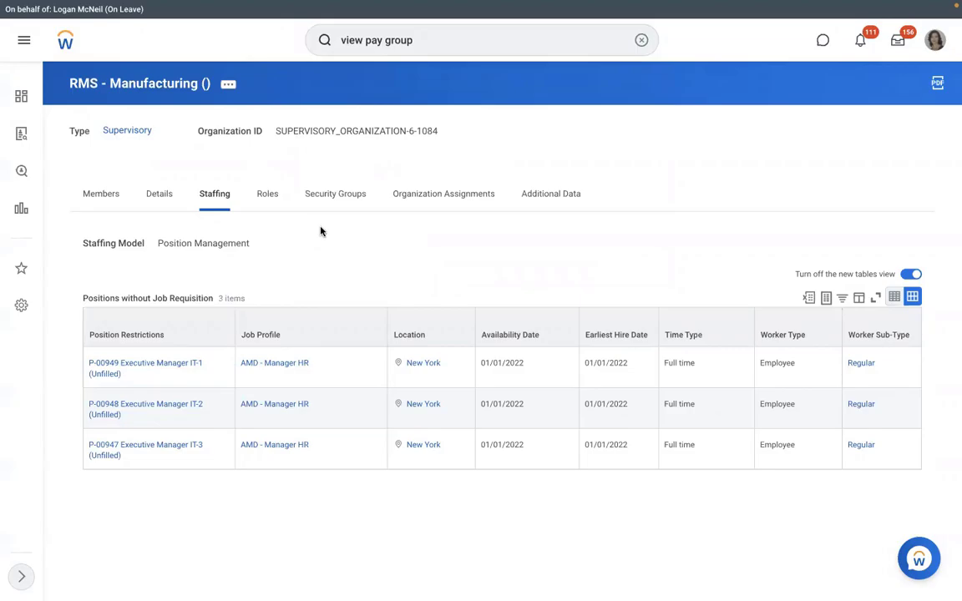
type("dmd")
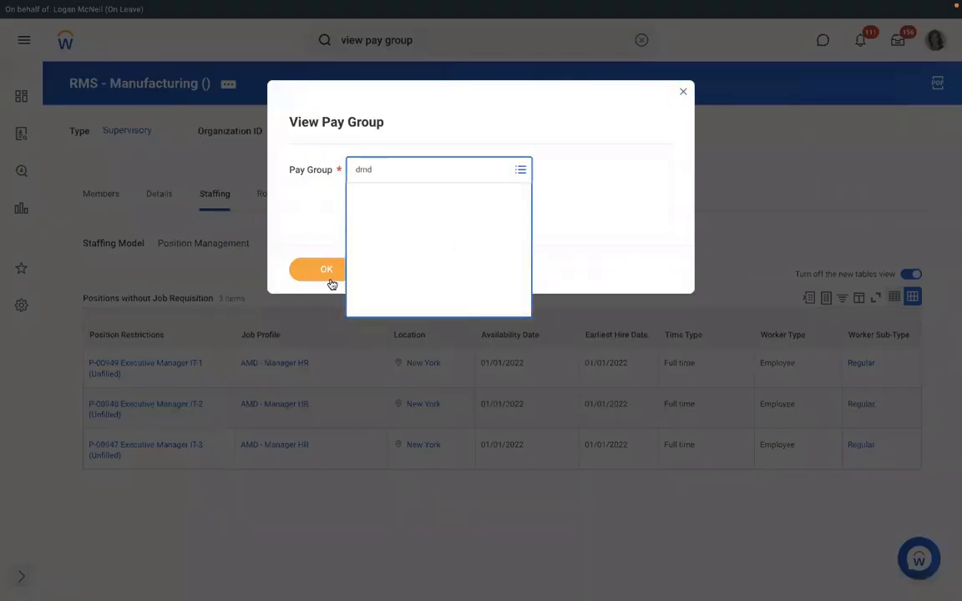
left_click(325, 281)
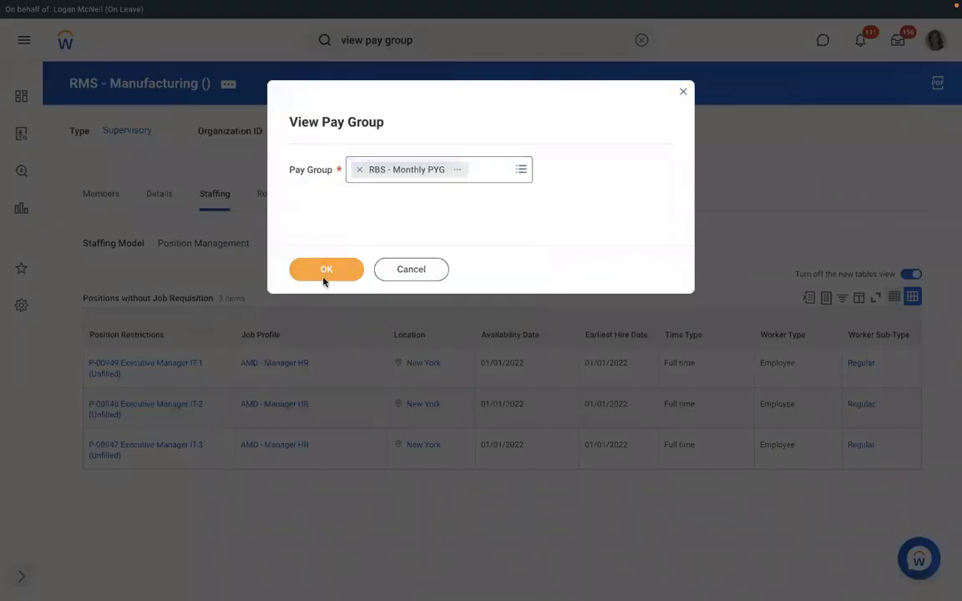
left_click(325, 281)
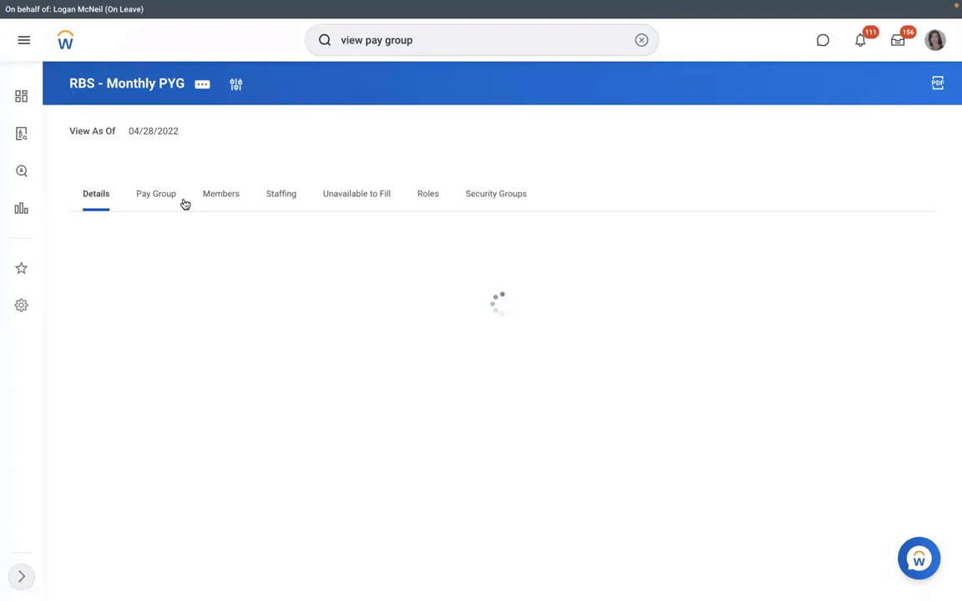
left_click(220, 194)
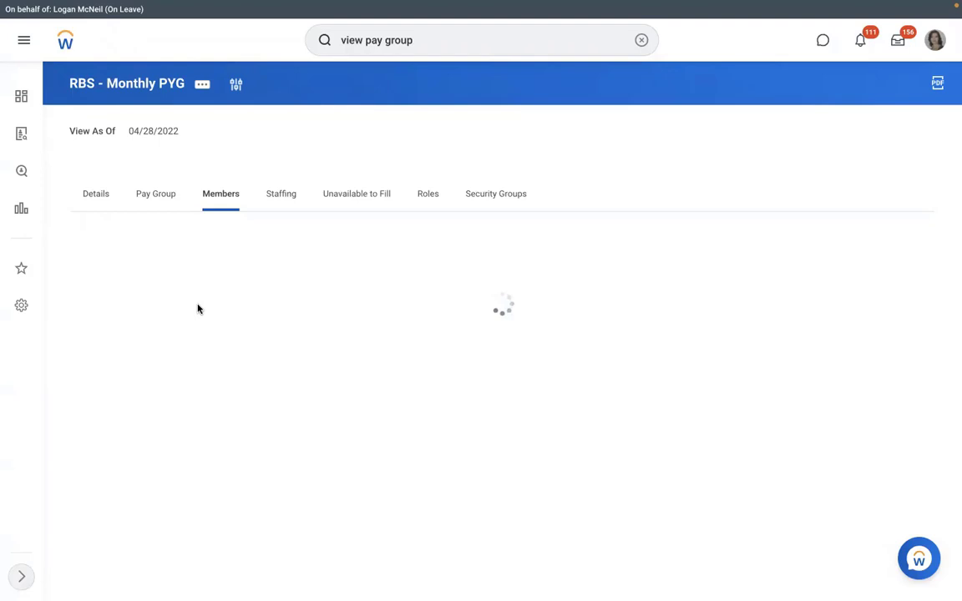
left_click(154, 201)
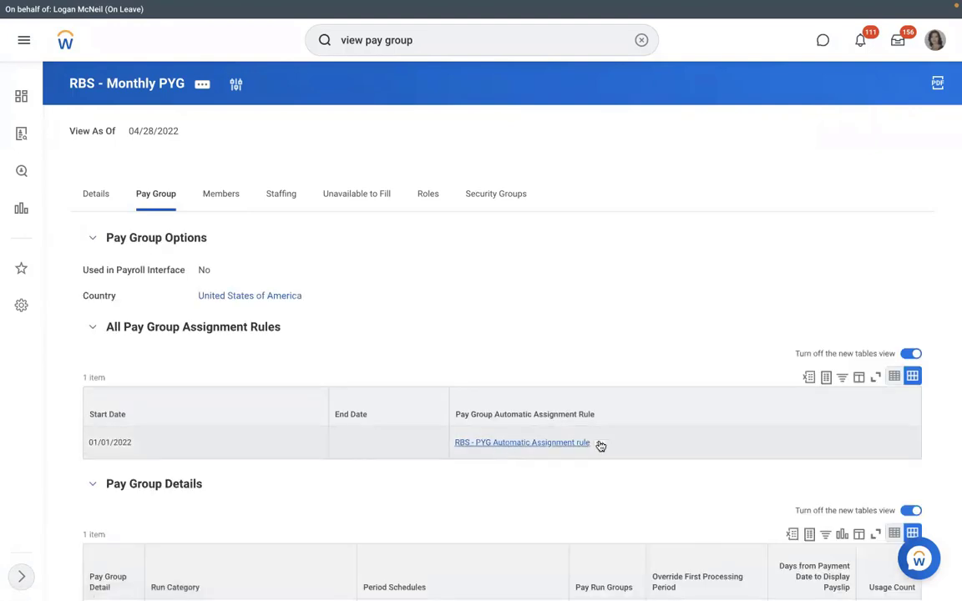
Inspect the automatic assignment rule's conditions in its details popup, then close it
left_click(599, 444)
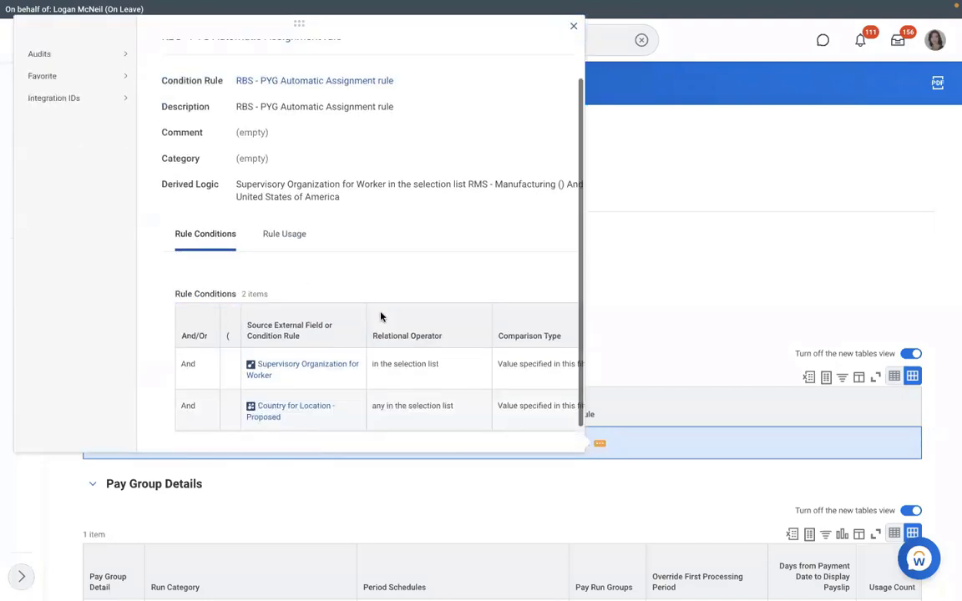
scroll(381, 316, "down", 1)
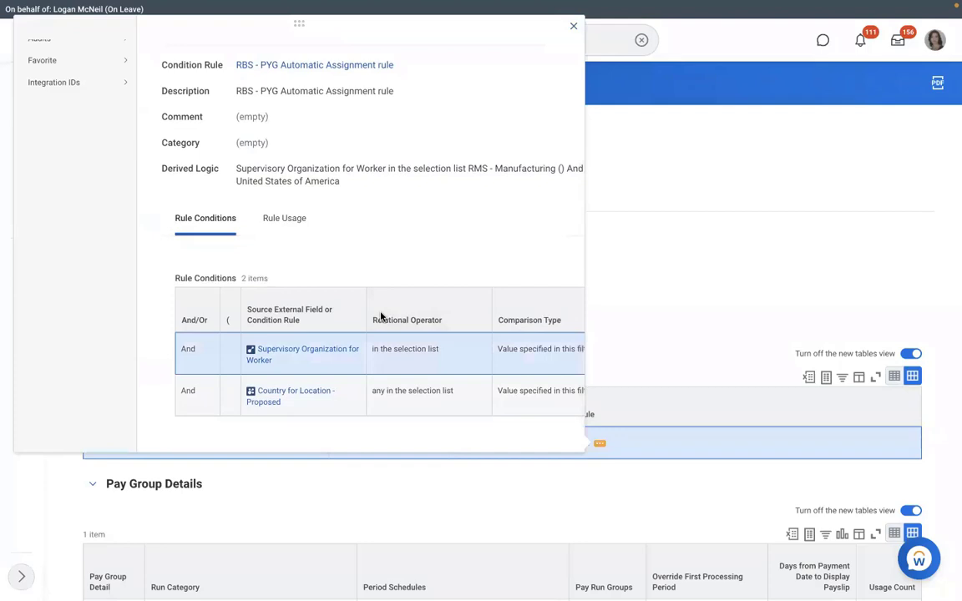
scroll(380, 316, "right", 3)
left_click(619, 283)
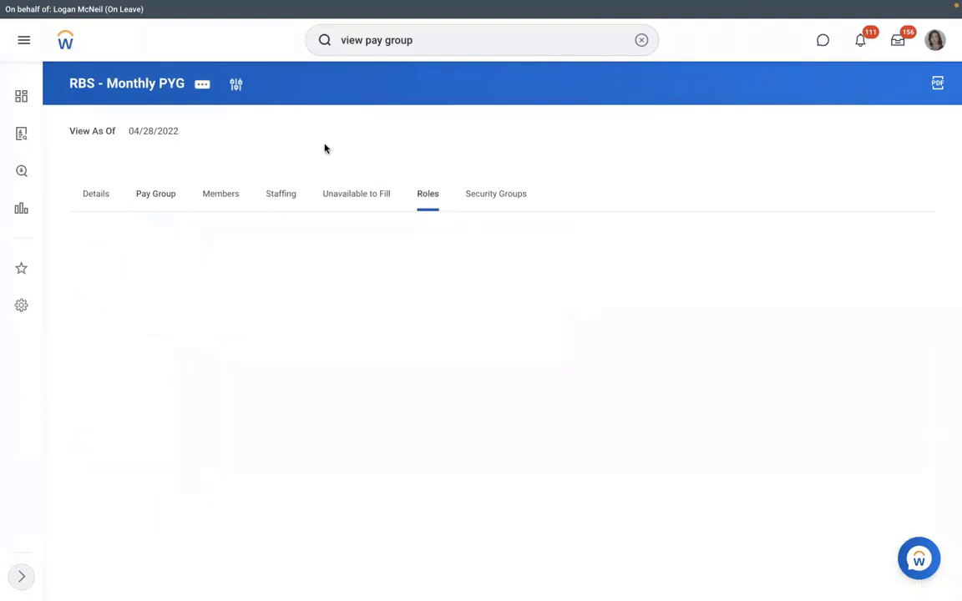
left_click(203, 84)
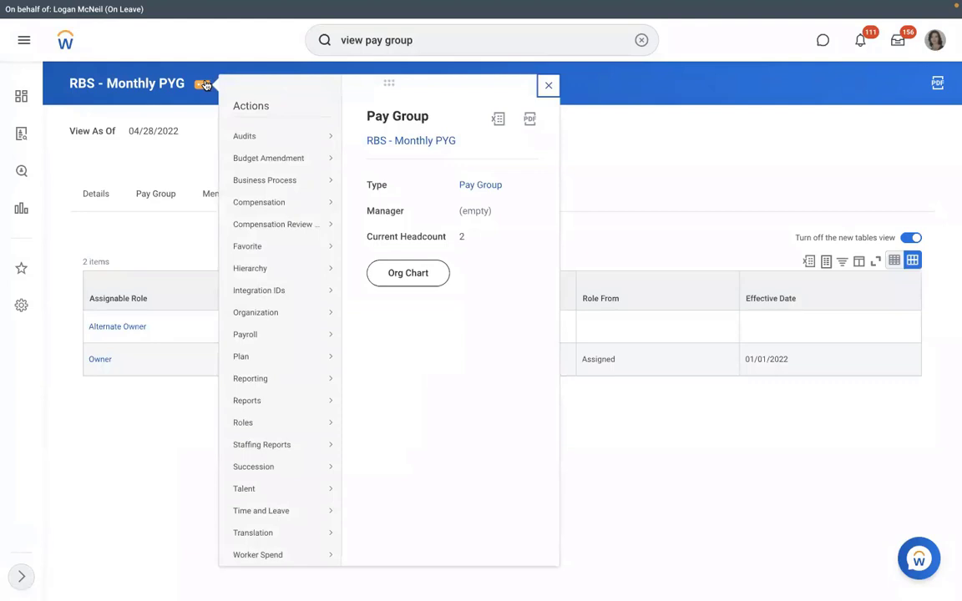
left_click(199, 151)
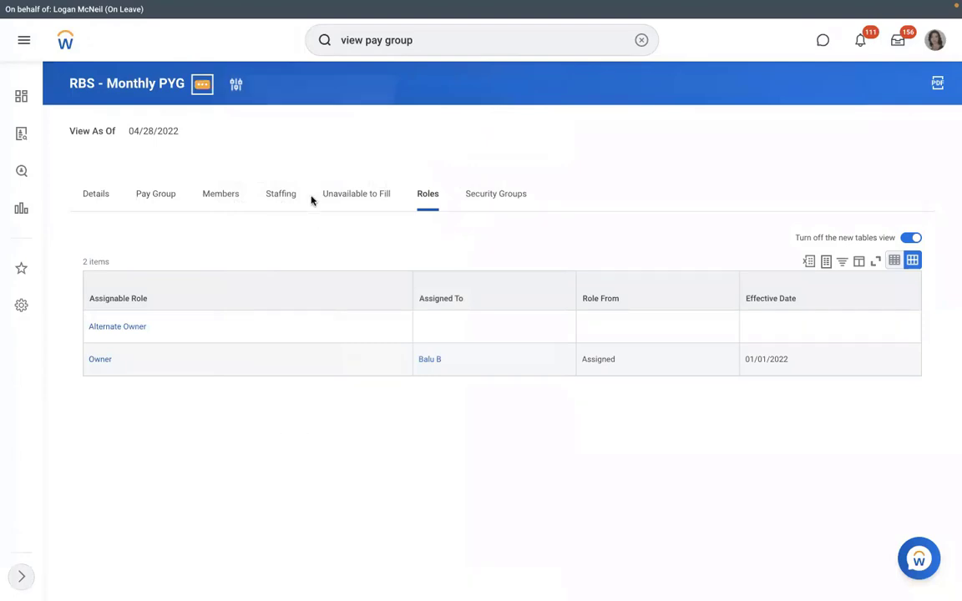
Start Assign Roles for RBS - Monthly PYG effective 01/01/2022
left_click(202, 84)
mouse_move(242, 422)
left_click(380, 424)
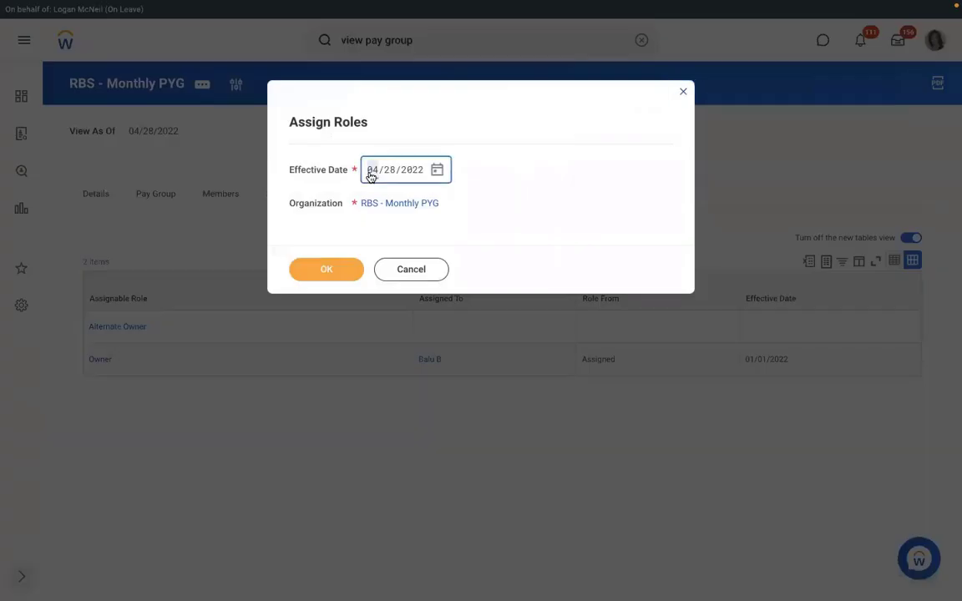
type("01/01/2")
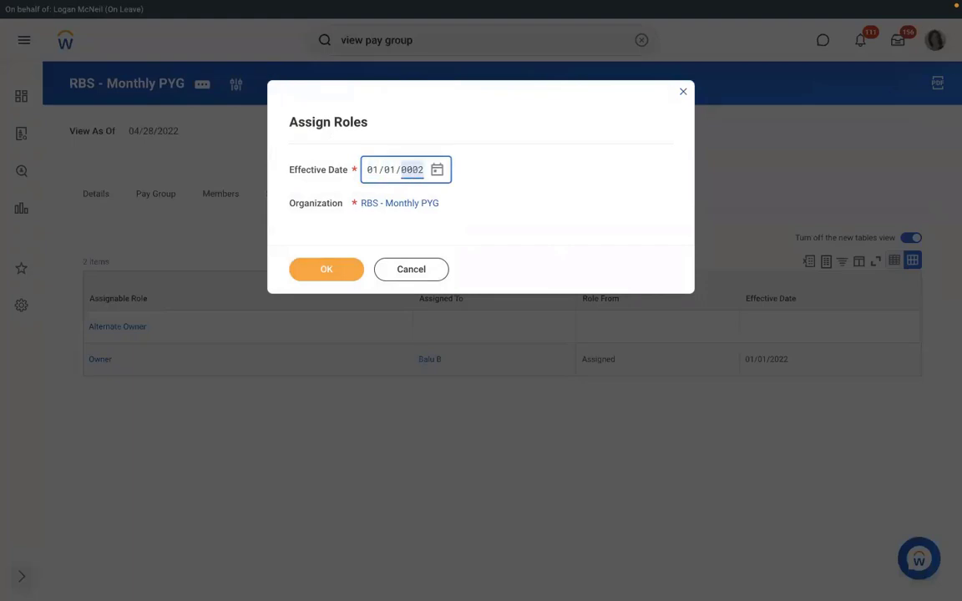
type("022")
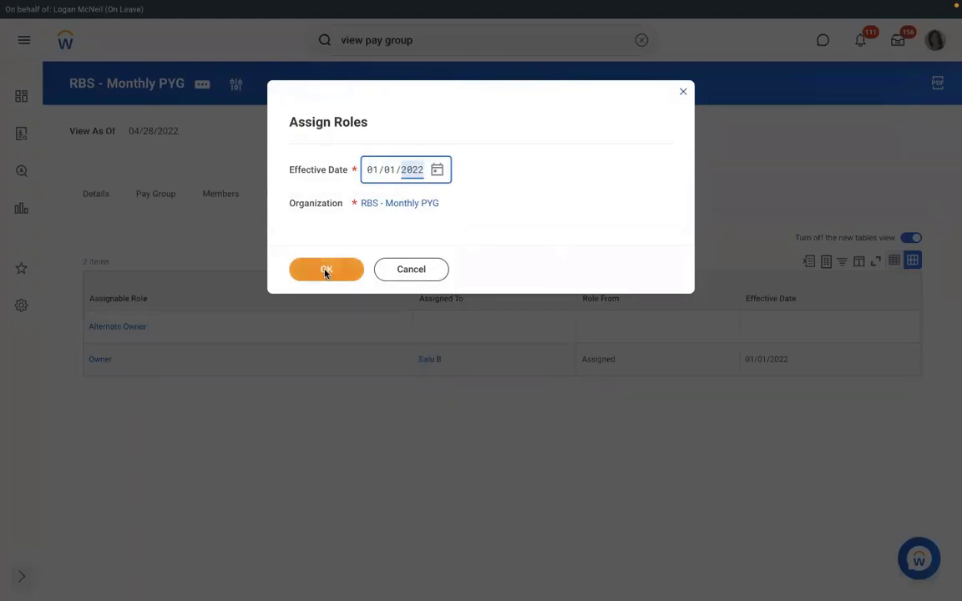
left_click(325, 271)
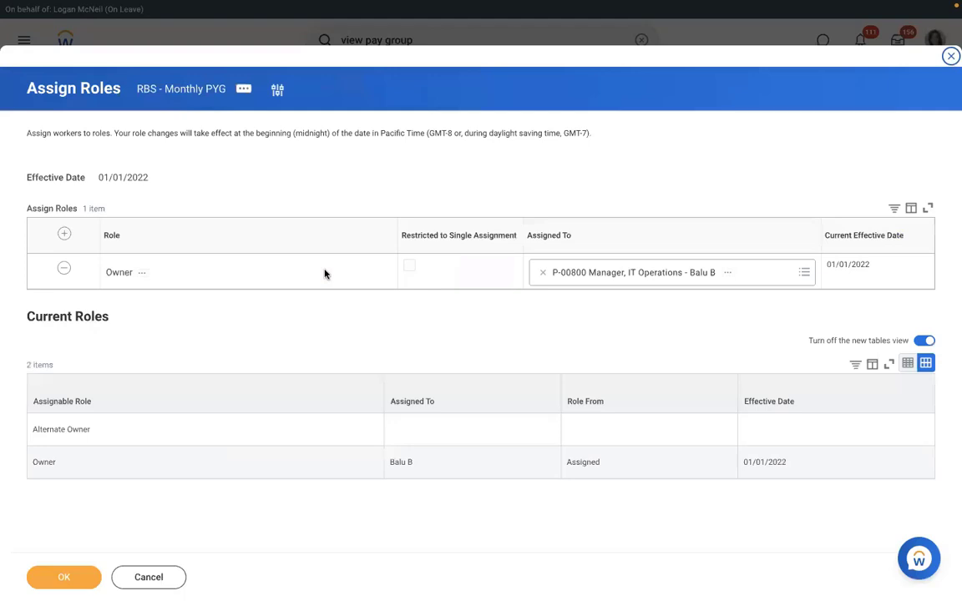
Add a Payroll Partner role held by the HR vice president and save the assignment
left_click(65, 236)
left_click(176, 271)
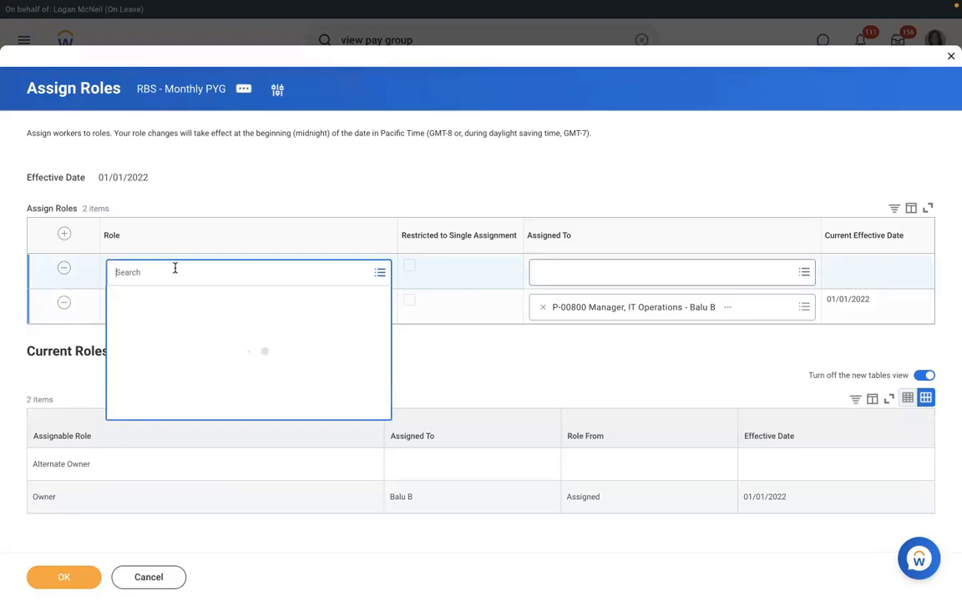
type("p")
type("ayroll part")
key("Return")
key("Tab")
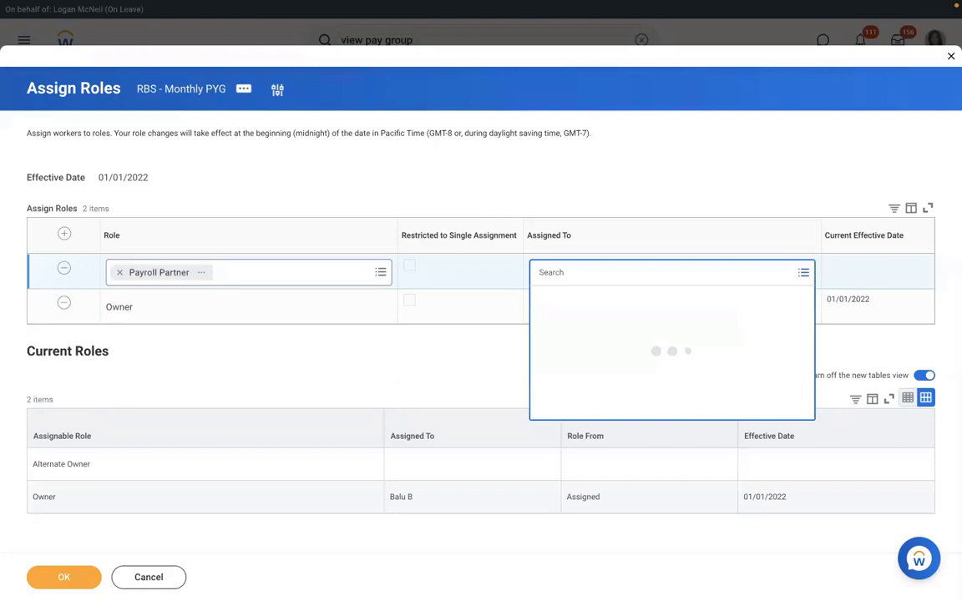
type("logan mc")
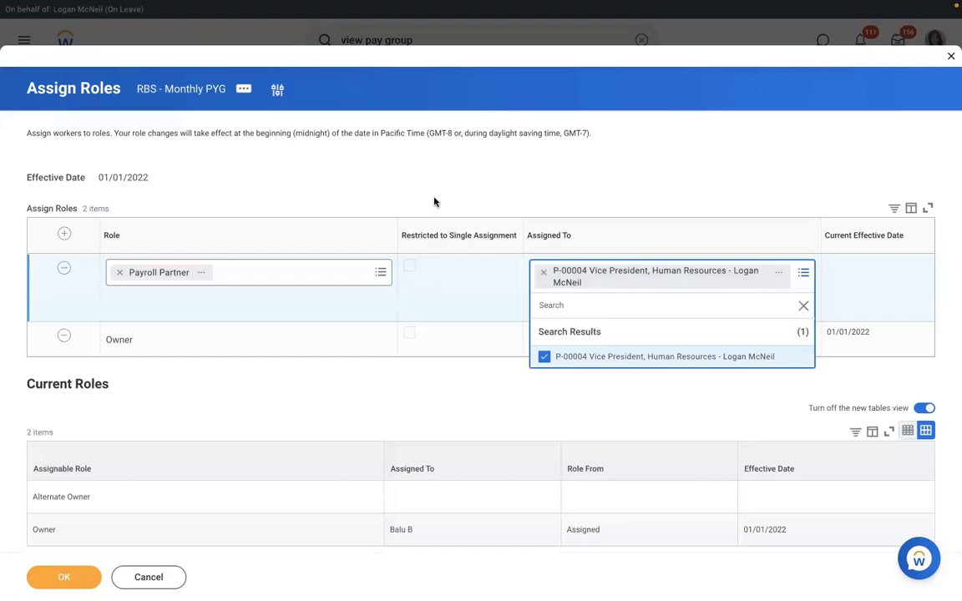
left_click(434, 201)
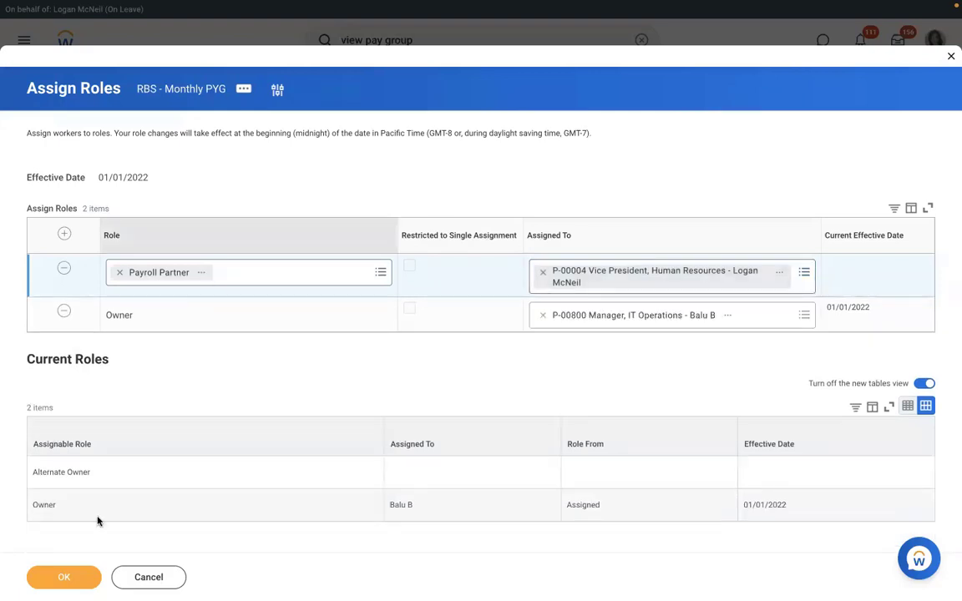
left_click(75, 583)
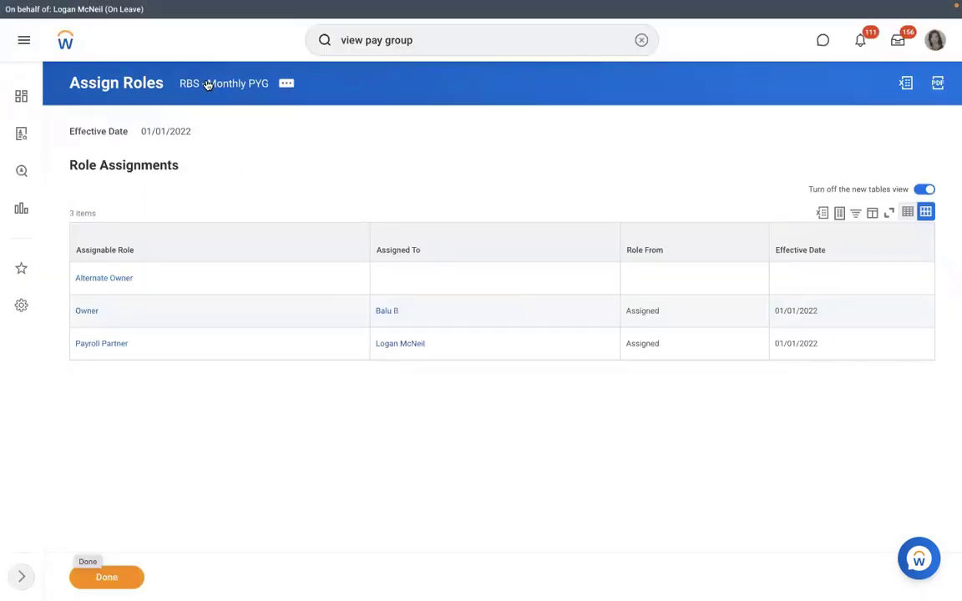
left_click(207, 84)
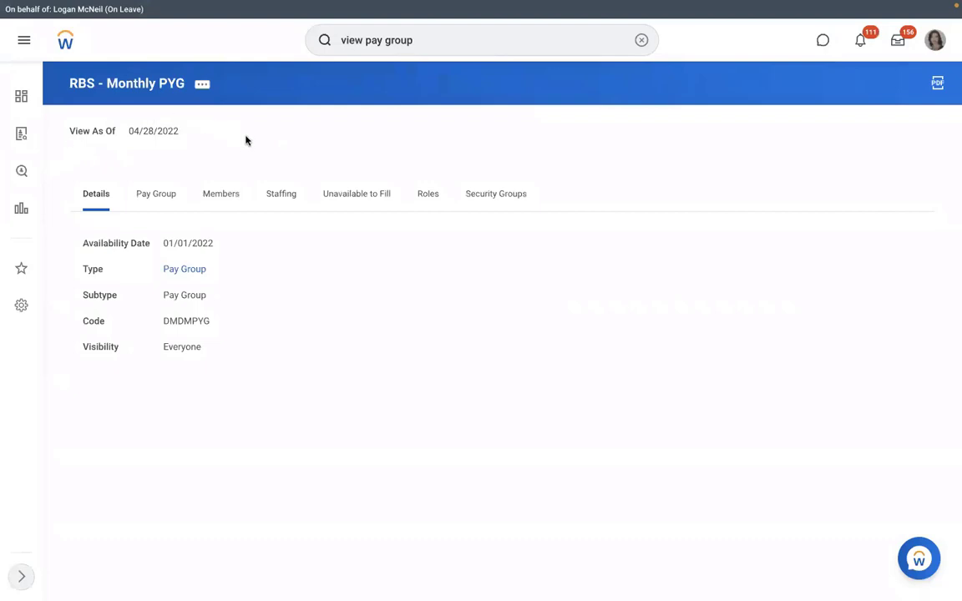
Confirm the new Payroll Partner row on the Roles tab, then view the two pay group members
left_click(428, 195)
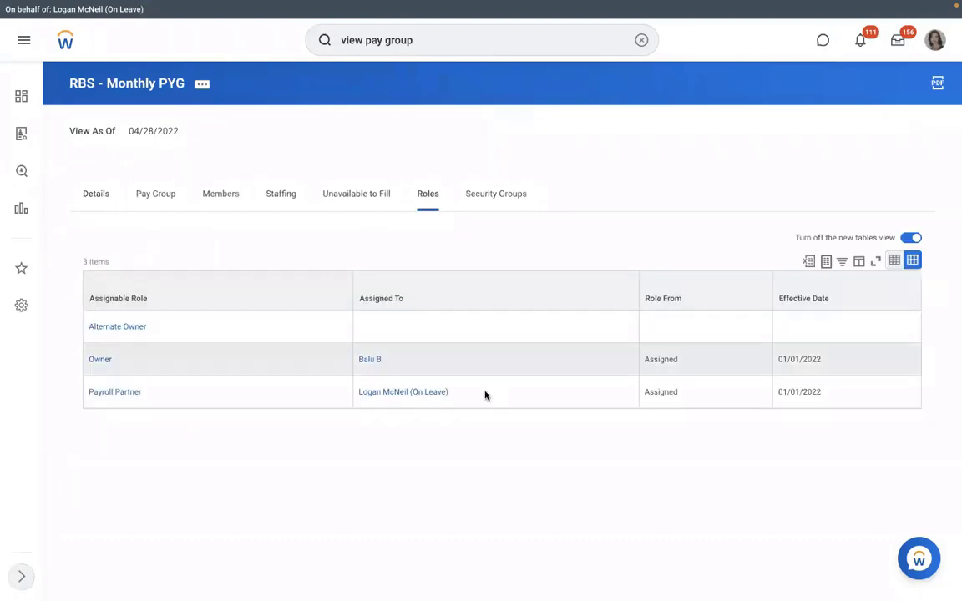
left_click(369, 388)
triple_click(369, 389)
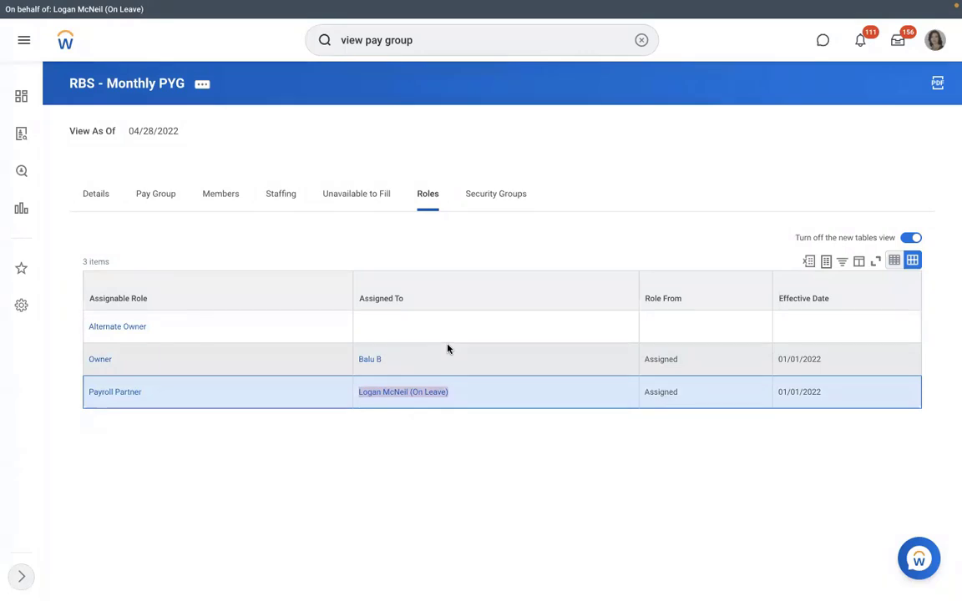
left_click(203, 195)
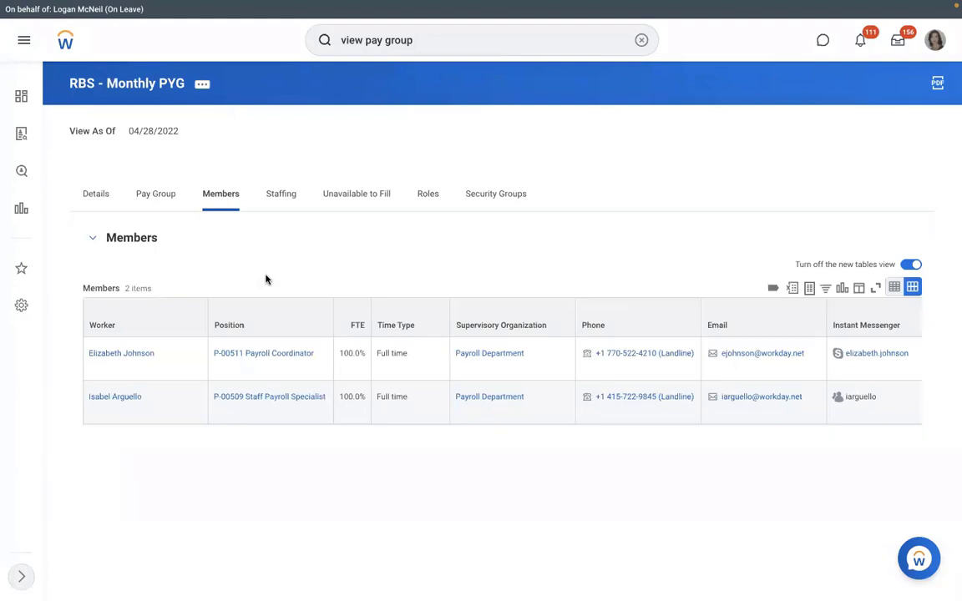
Show the pay group settings and select the RBS - PYG Automatic Assignment rule dated 01/01/2022
left_click(141, 198)
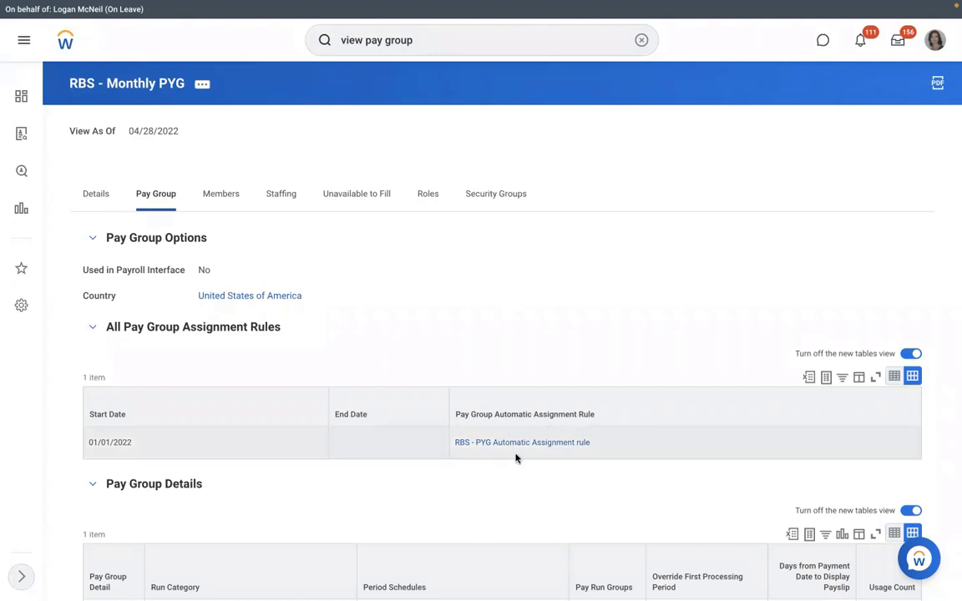
mouse_move(573, 448)
left_click(519, 445)
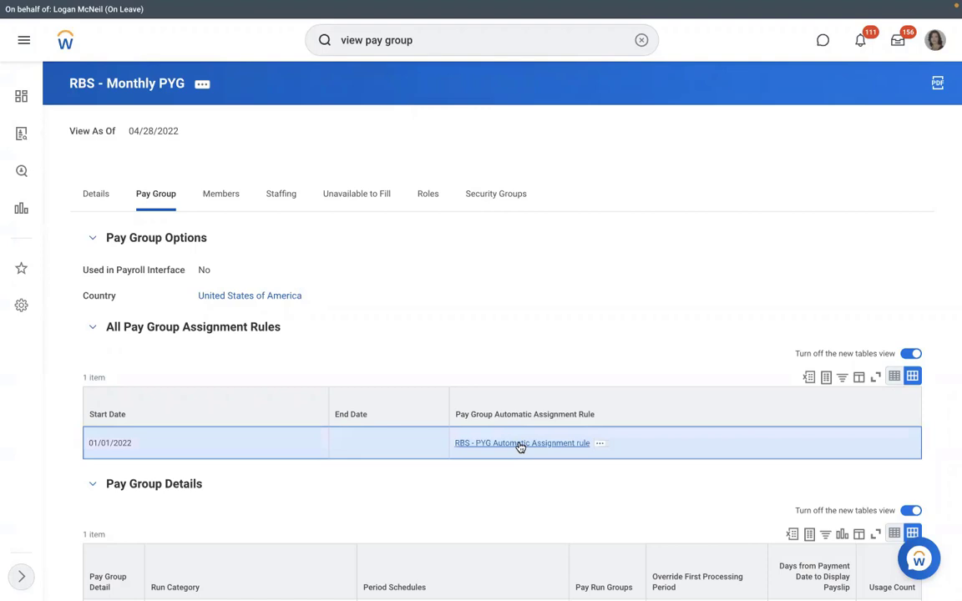
Open the RBS - PYG Automatic Assignment rule to see its RMS - Manufacturing and USA conditions
left_click(519, 444)
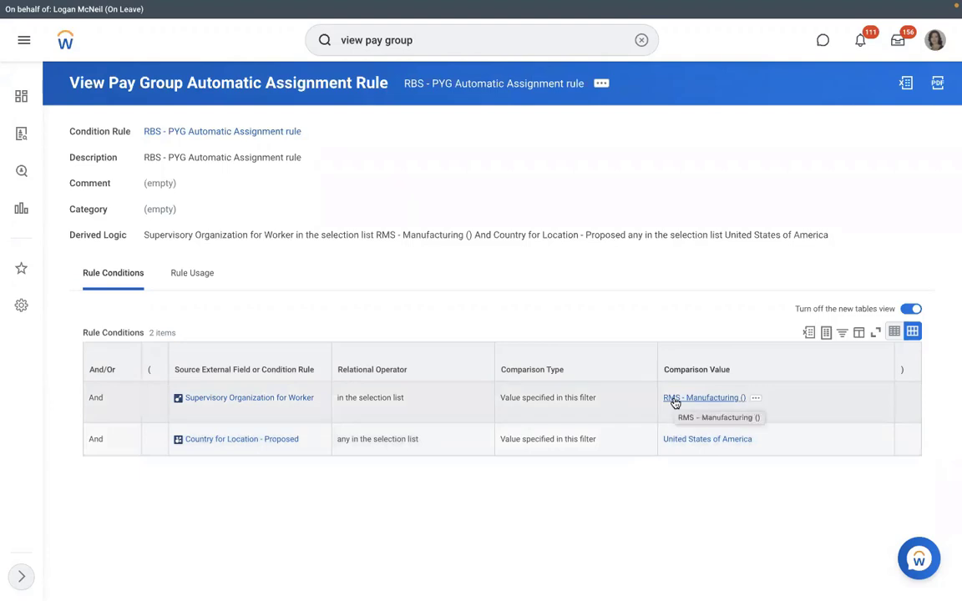
Start Hire Employee for position P-00949 in RMS - Manufacturing with a new pre-hire
left_click(674, 400)
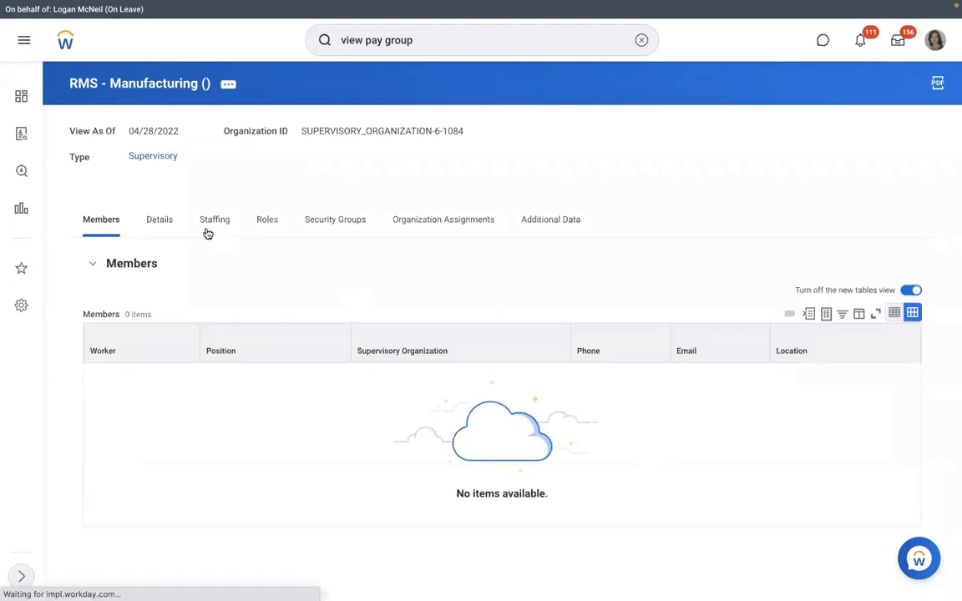
left_click(207, 230)
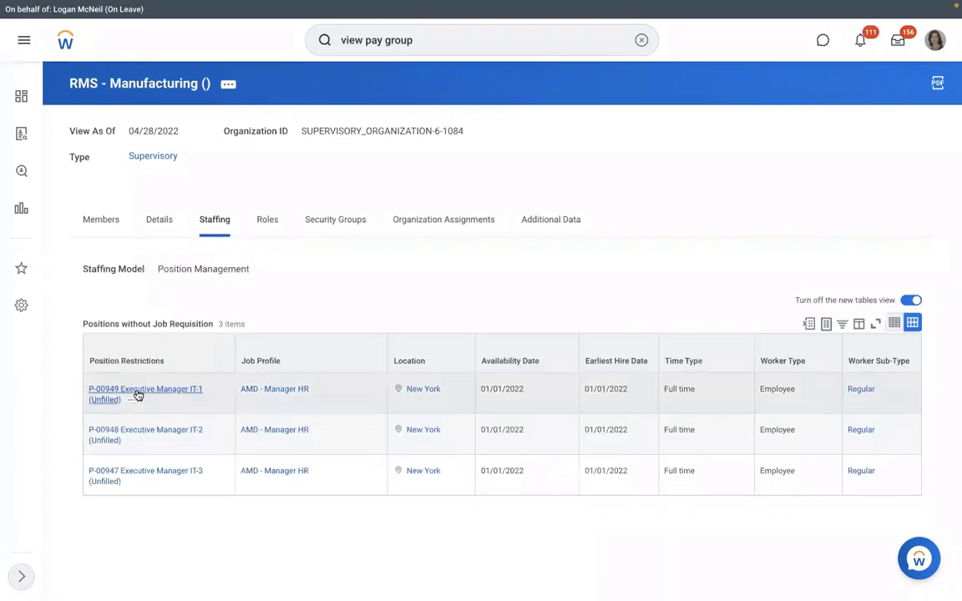
left_click(134, 403)
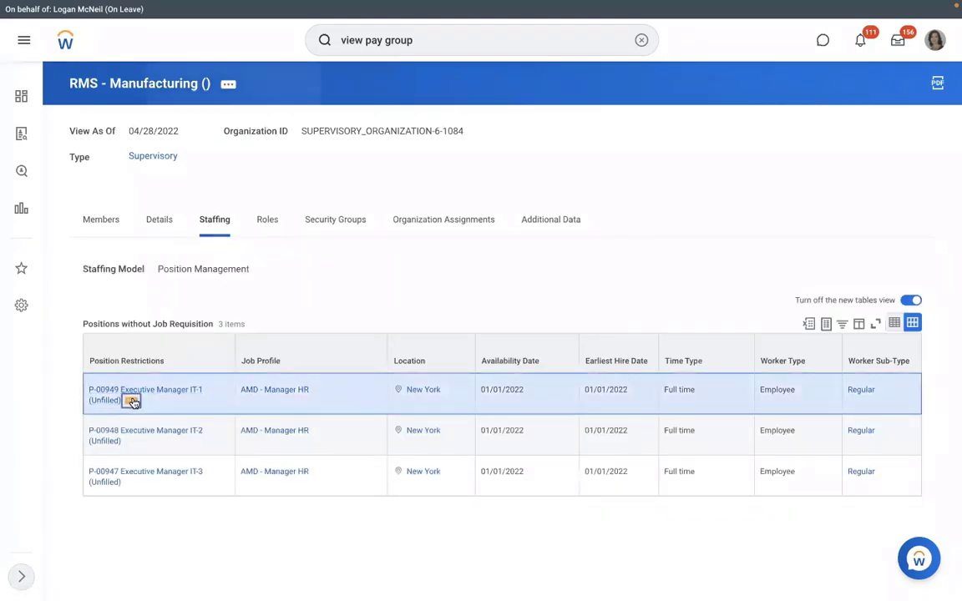
mouse_move(193, 205)
left_click(301, 205)
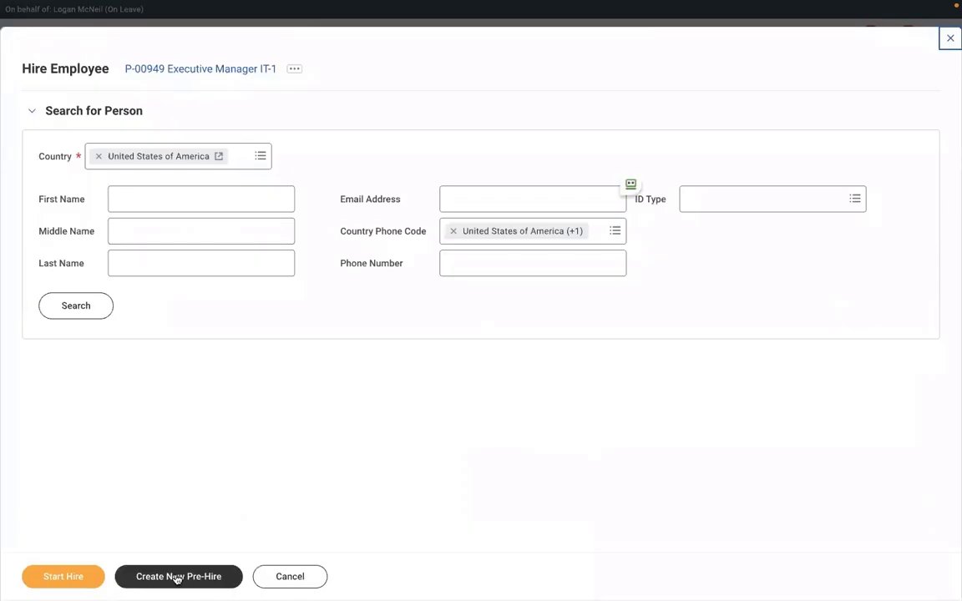
left_click(170, 577)
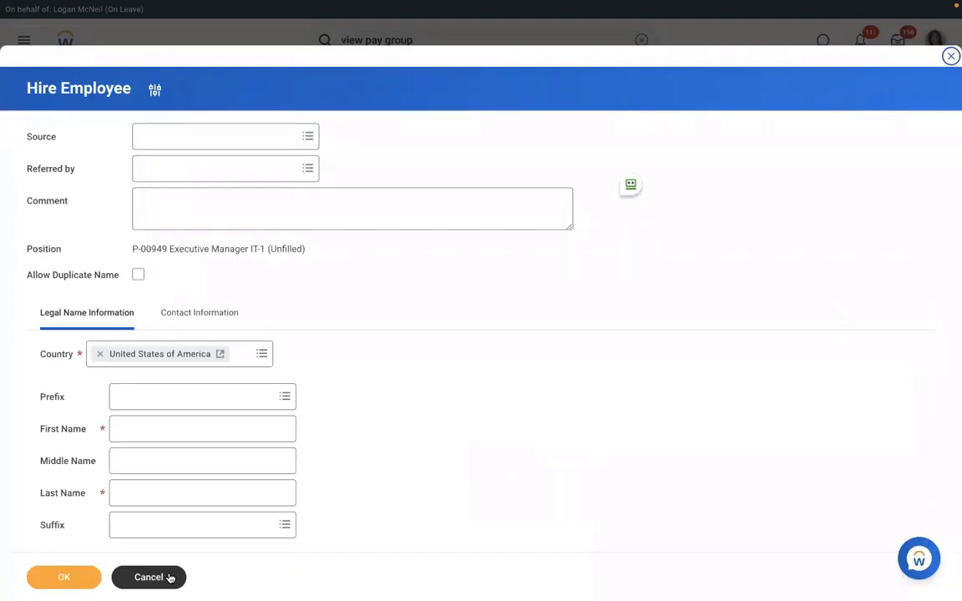
Enter the pre-hire's first and last name and move to Contact Information
left_click(198, 431)
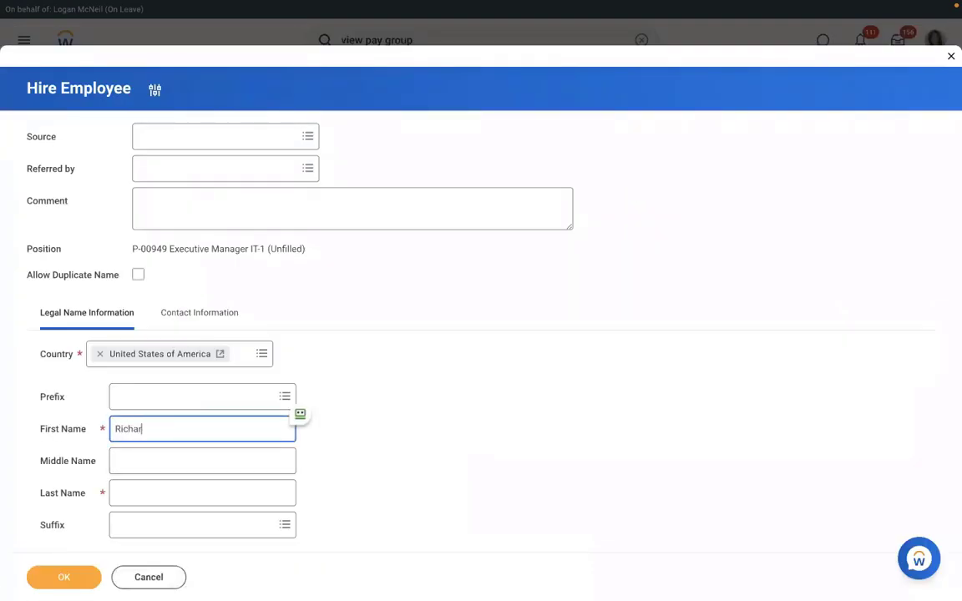
left_click(177, 493)
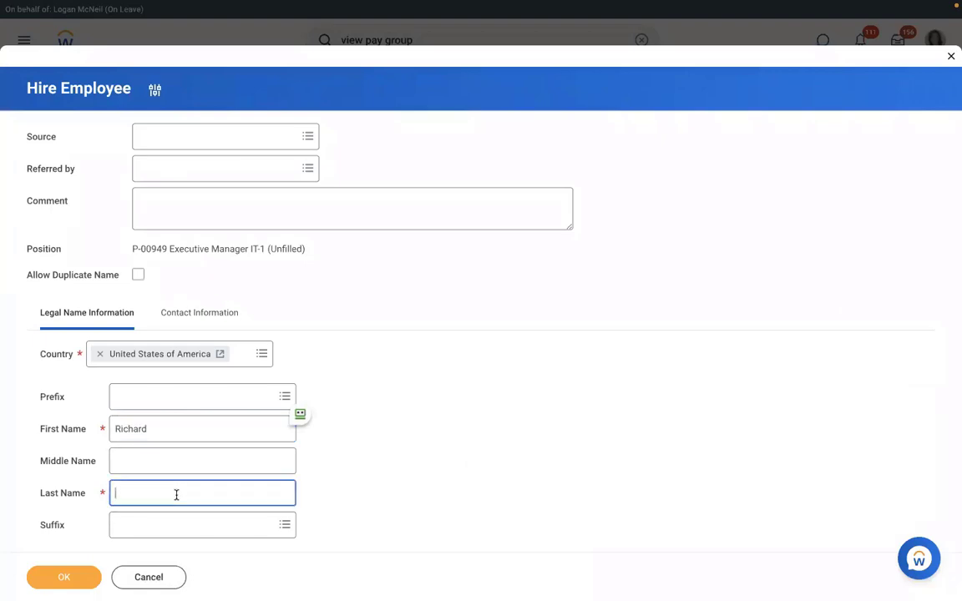
type("R")
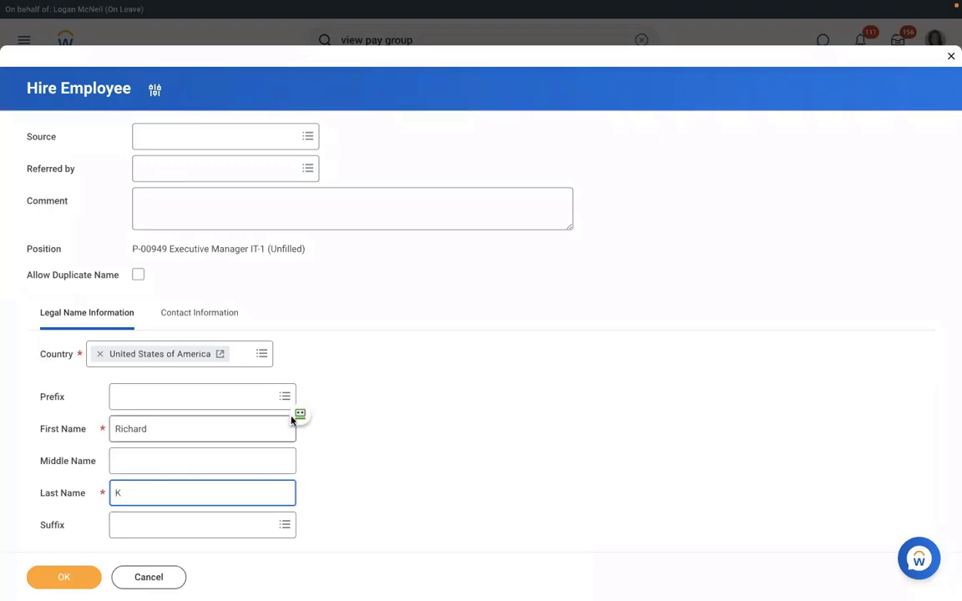
left_click(188, 316)
scroll(434, 310, "down", 5)
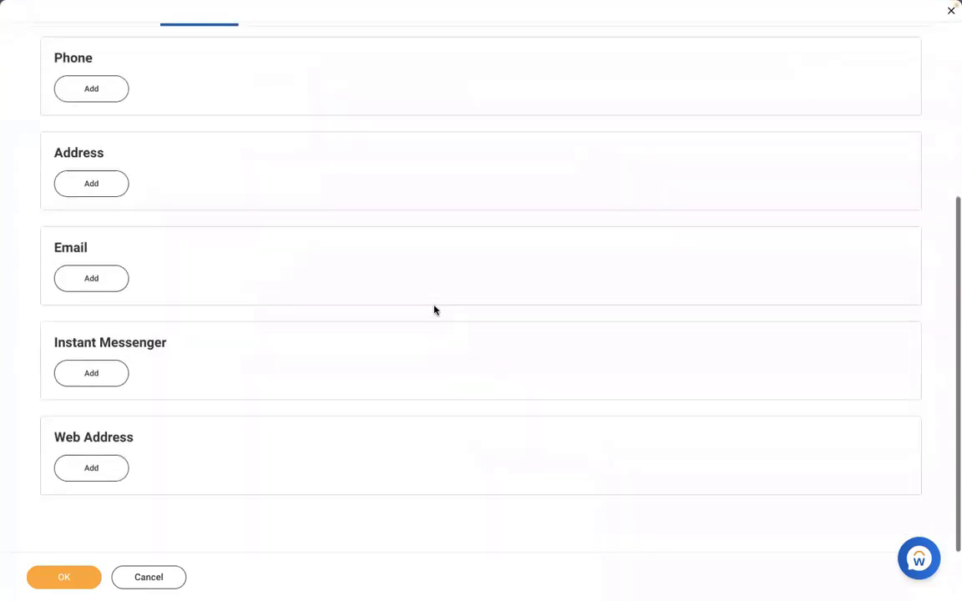
Add the pre-hire's public Work email address and confirm the pre-hire
left_click(87, 277)
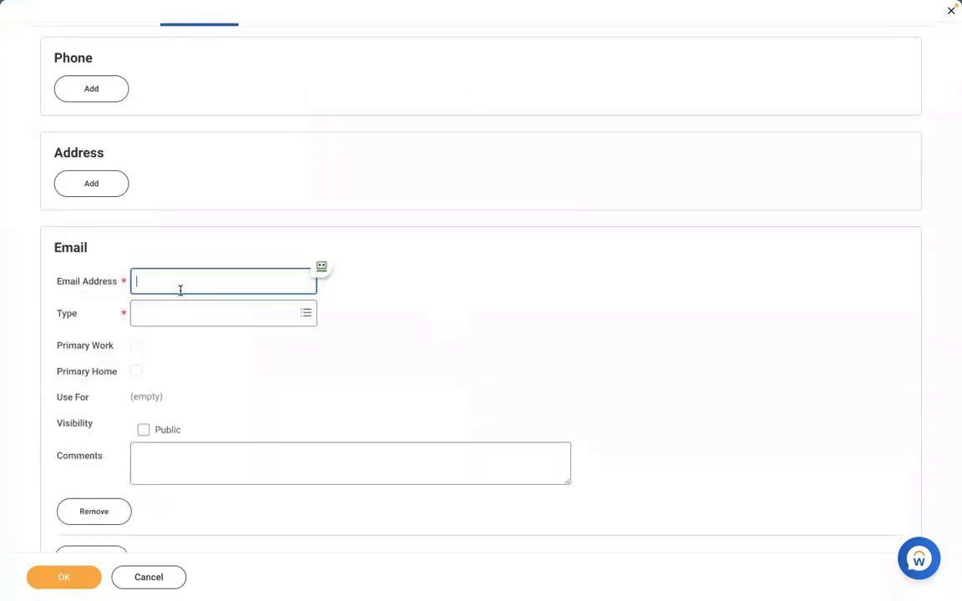
left_click(180, 316)
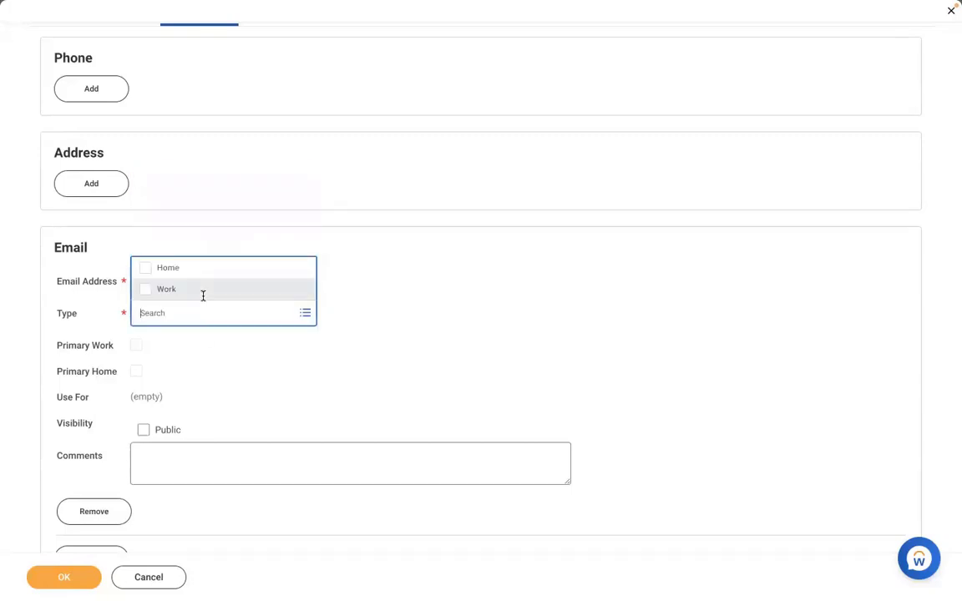
left_click(159, 285)
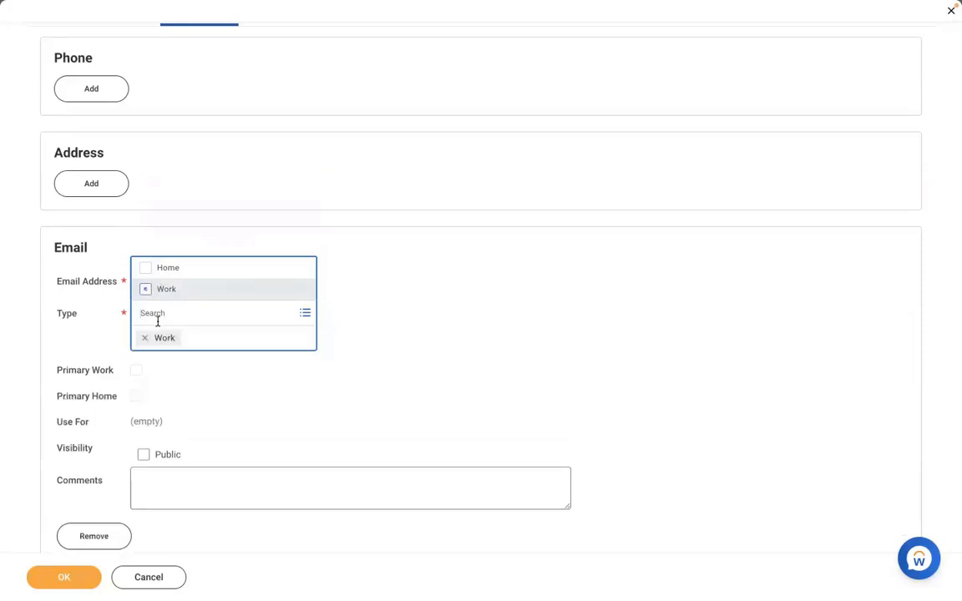
left_click(438, 312)
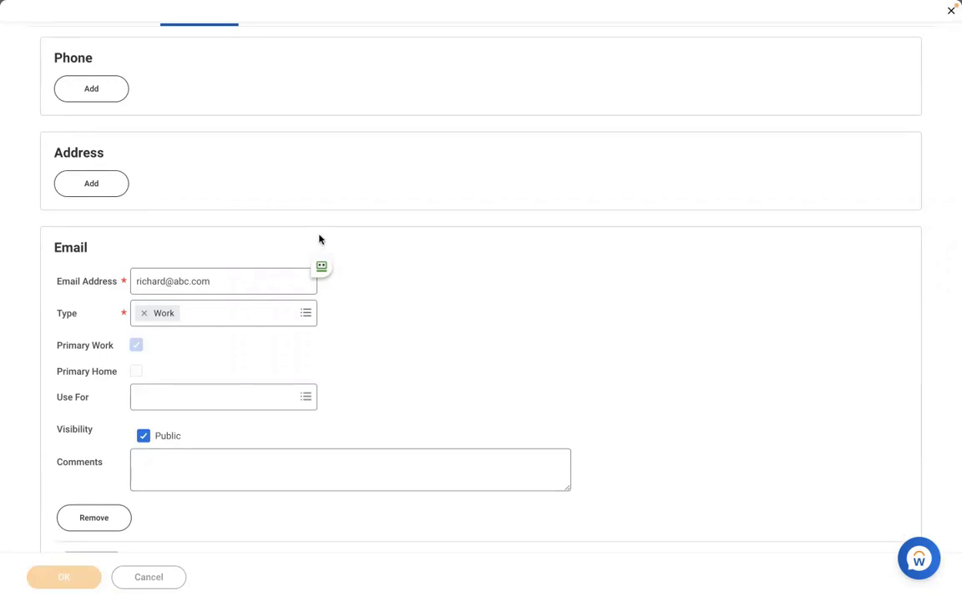
left_click(67, 576)
left_click(68, 575)
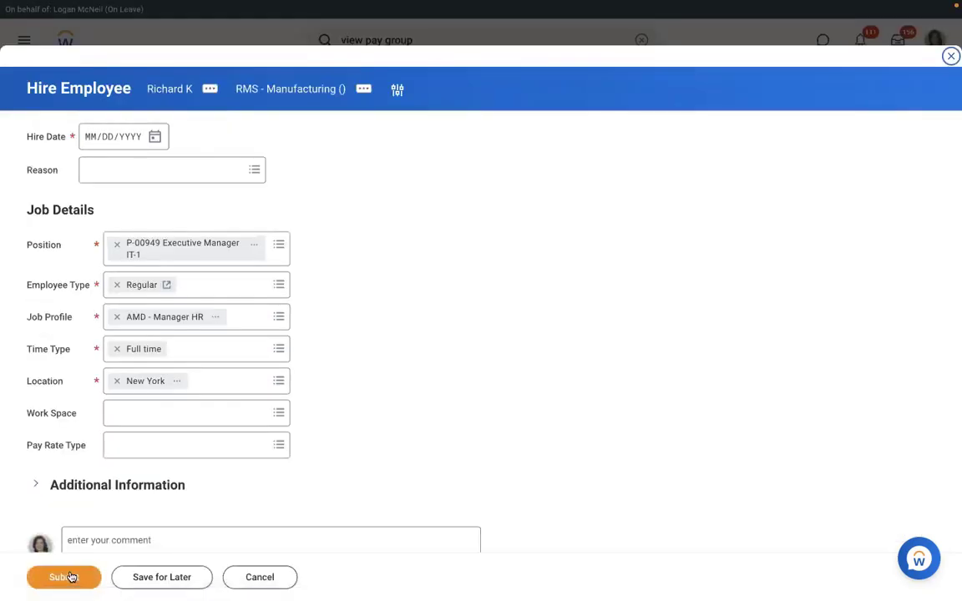
Set hire date 01/04/2022 and reason New Hire > New Position, then submit the hire
left_click(155, 137)
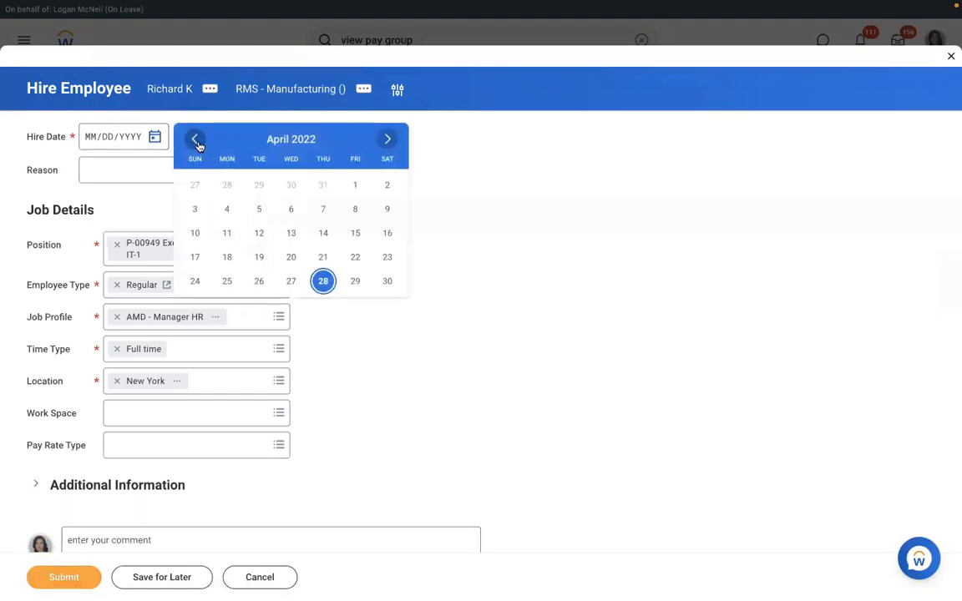
left_click(198, 141)
left_click(198, 143)
left_click(198, 143)
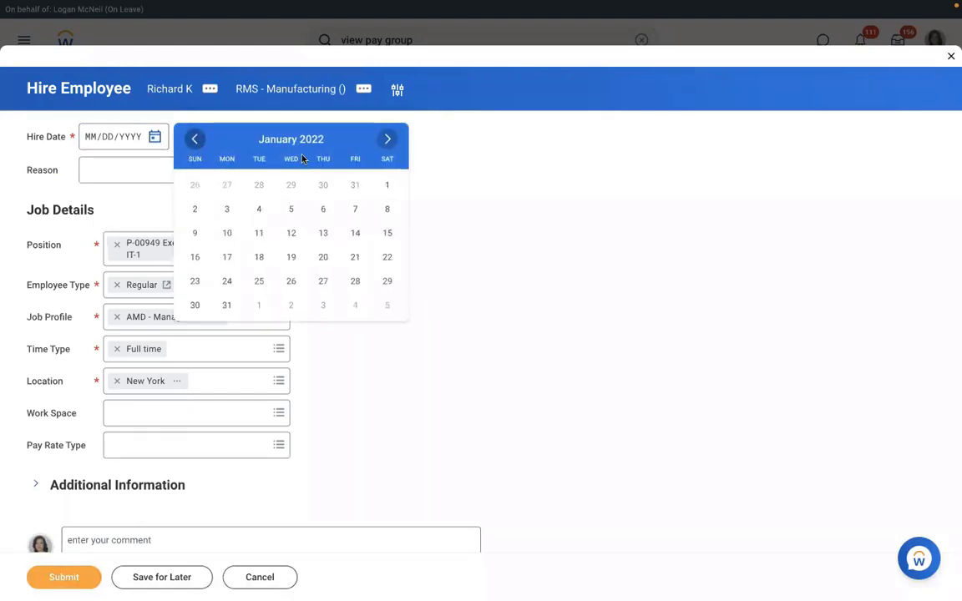
left_click(259, 209)
left_click(144, 171)
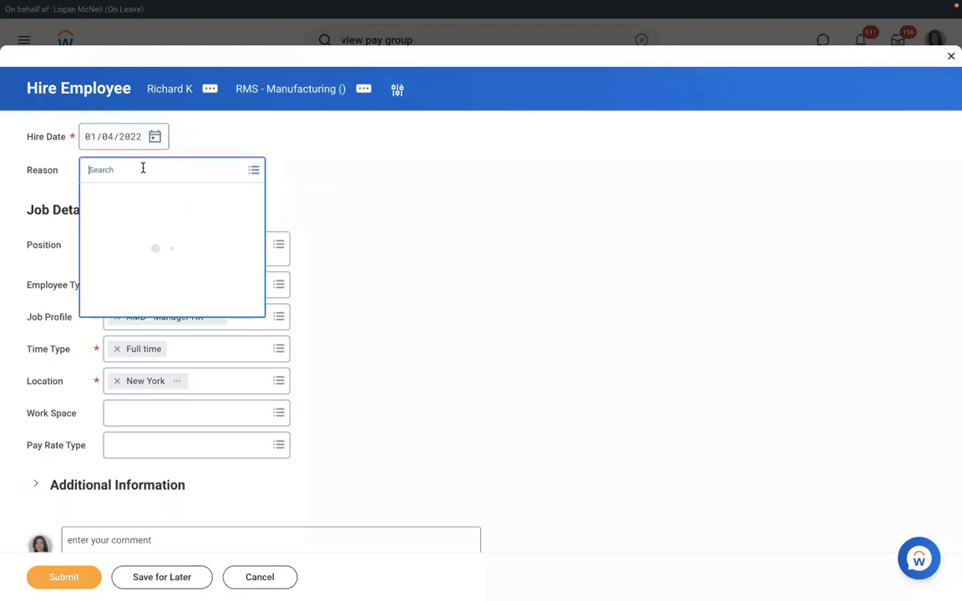
left_click(107, 221)
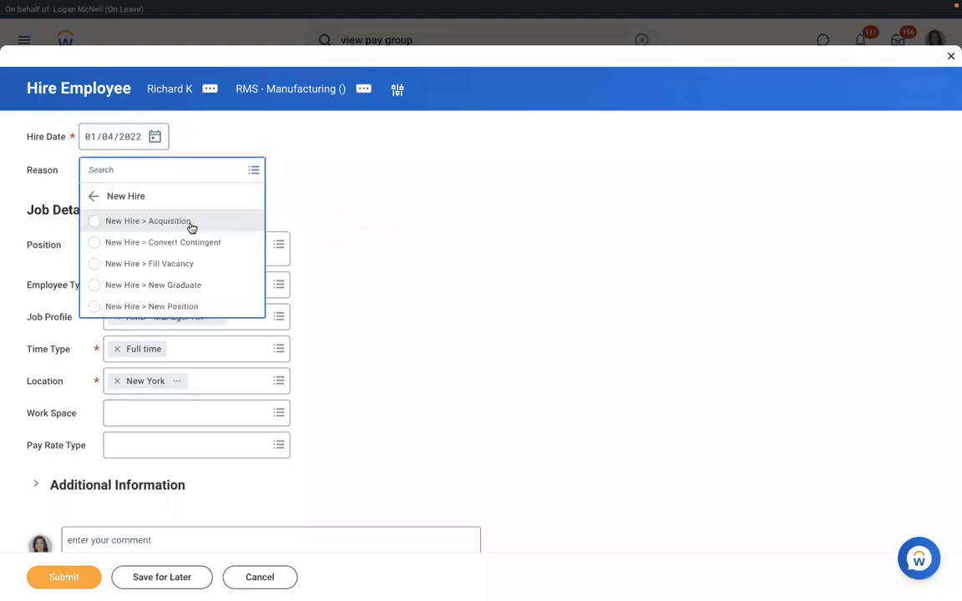
left_click(131, 308)
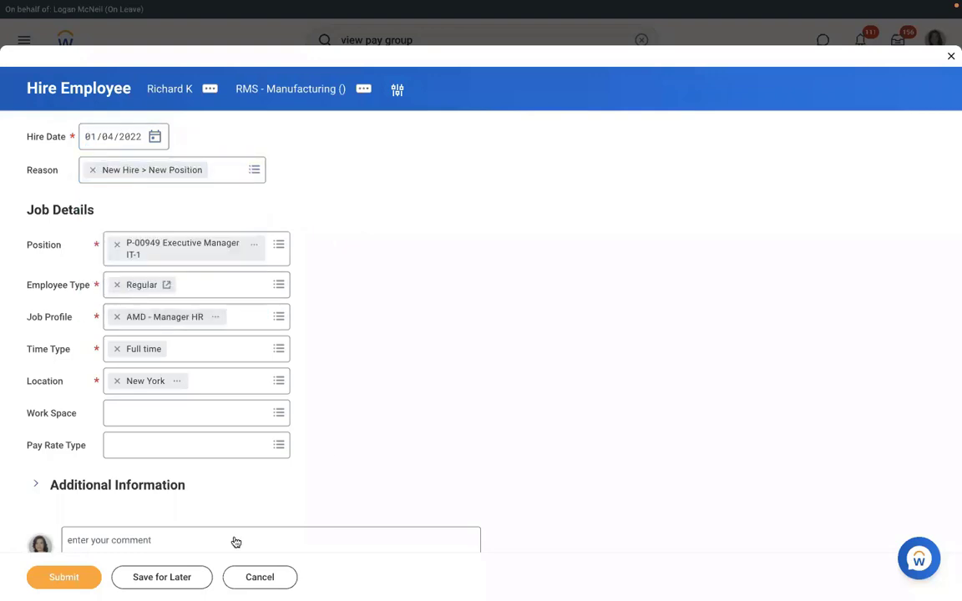
left_click(67, 578)
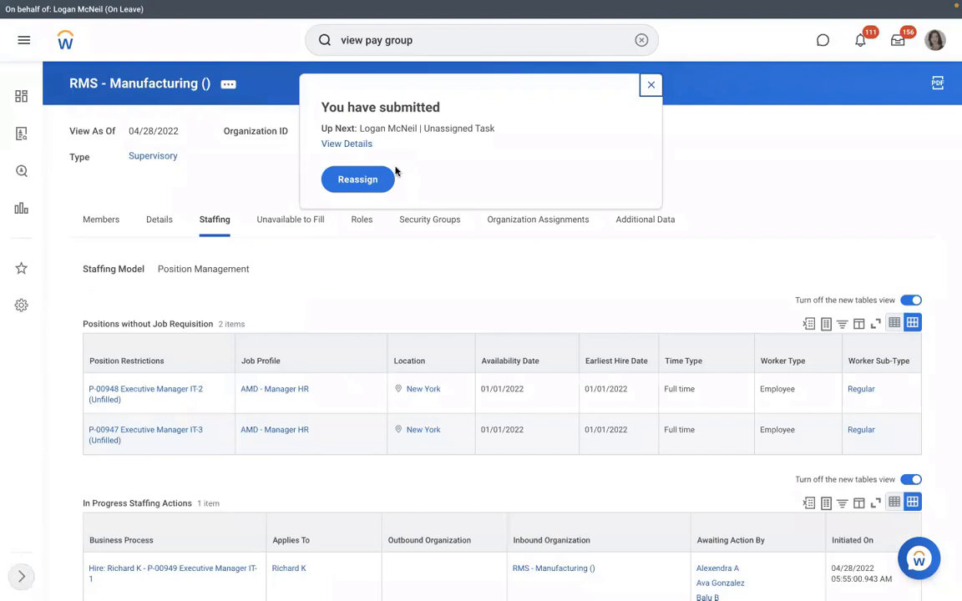
Open the submitted hire's Details and Process section and view its Process History
left_click(347, 144)
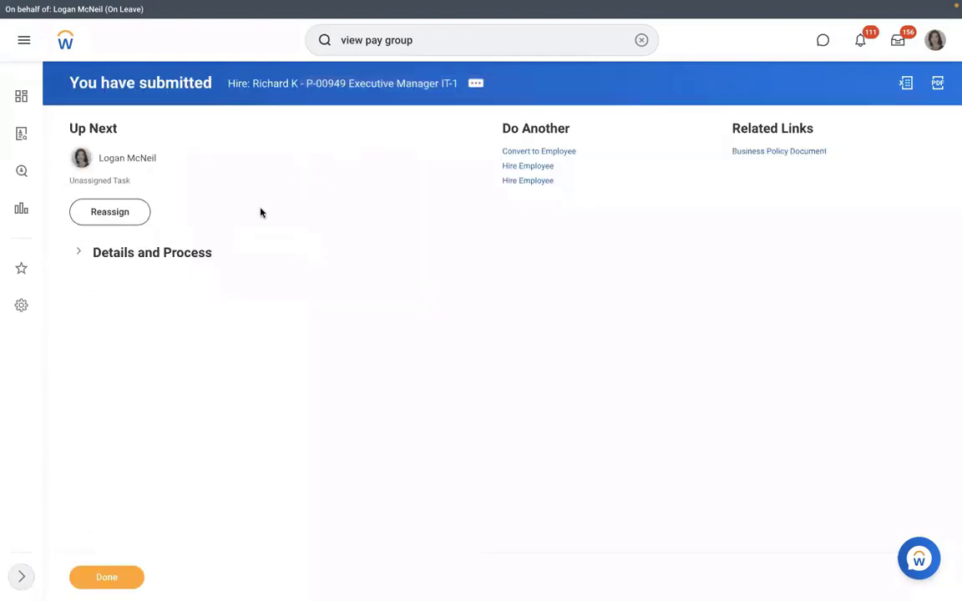
left_click(142, 253)
left_click(163, 380)
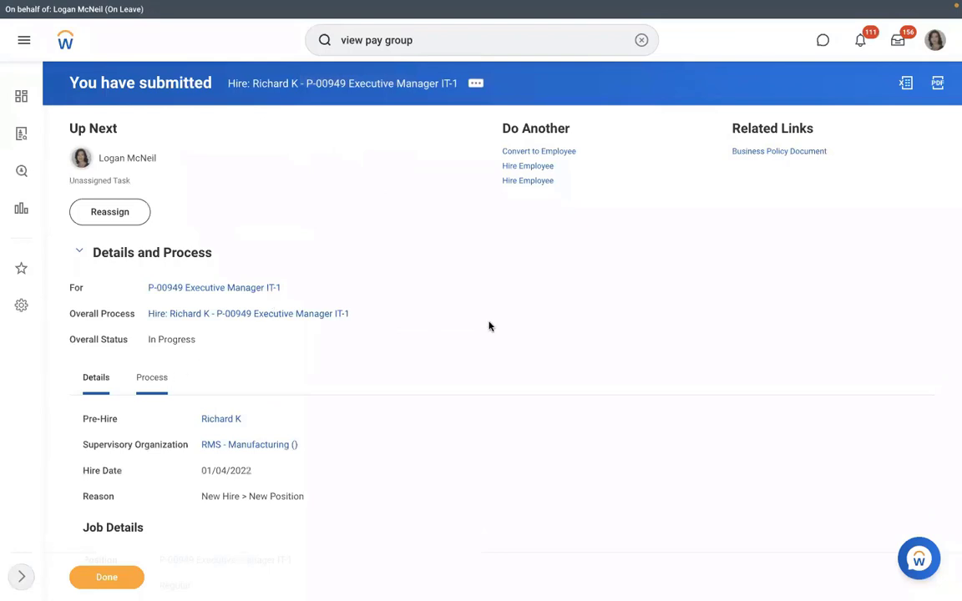
scroll(489, 326, "down", 3)
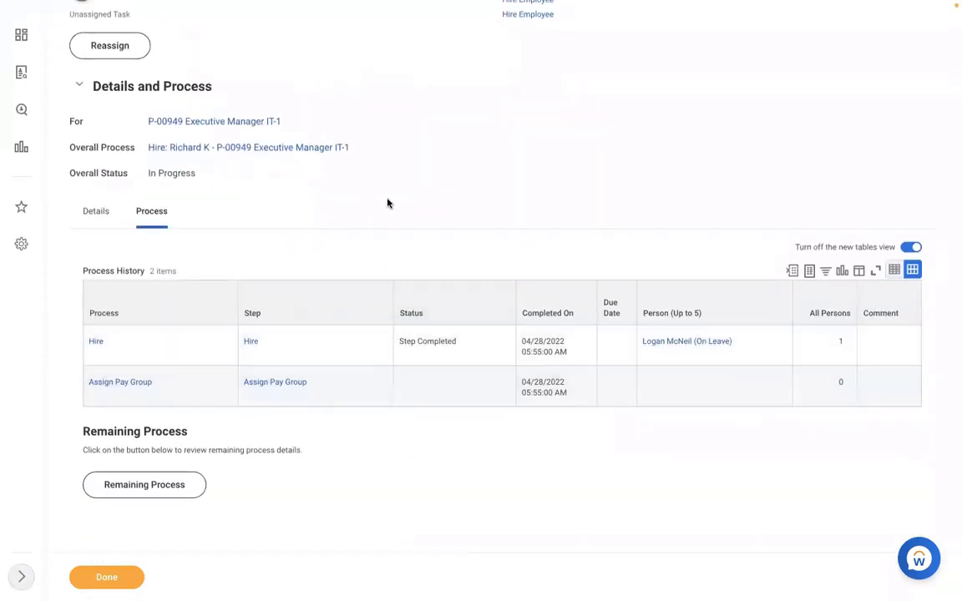
scroll(387, 203, "up", 3)
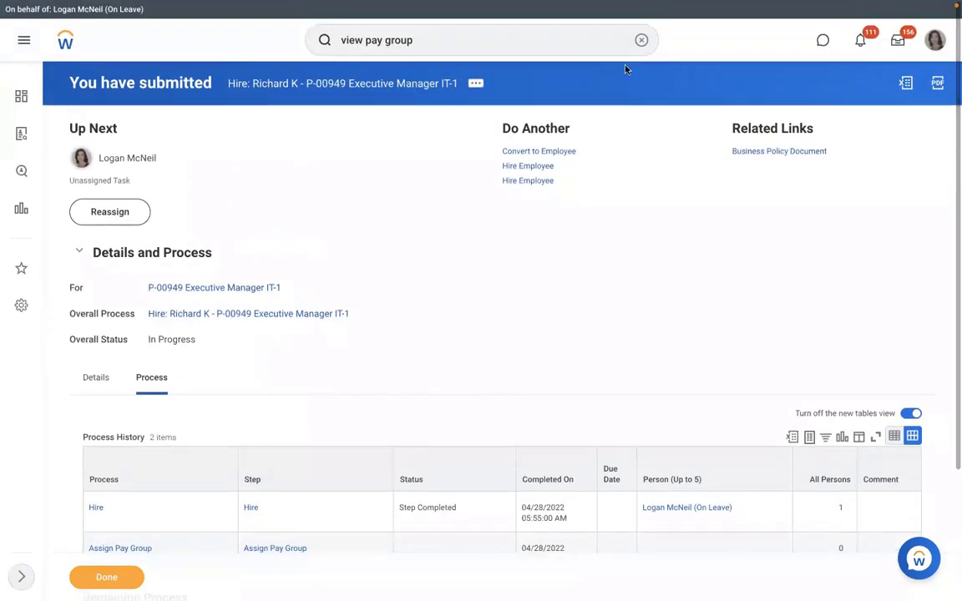
Search 'reassign' and start Reassign Tasks for unassigned tasks
left_click(640, 40)
type("re")
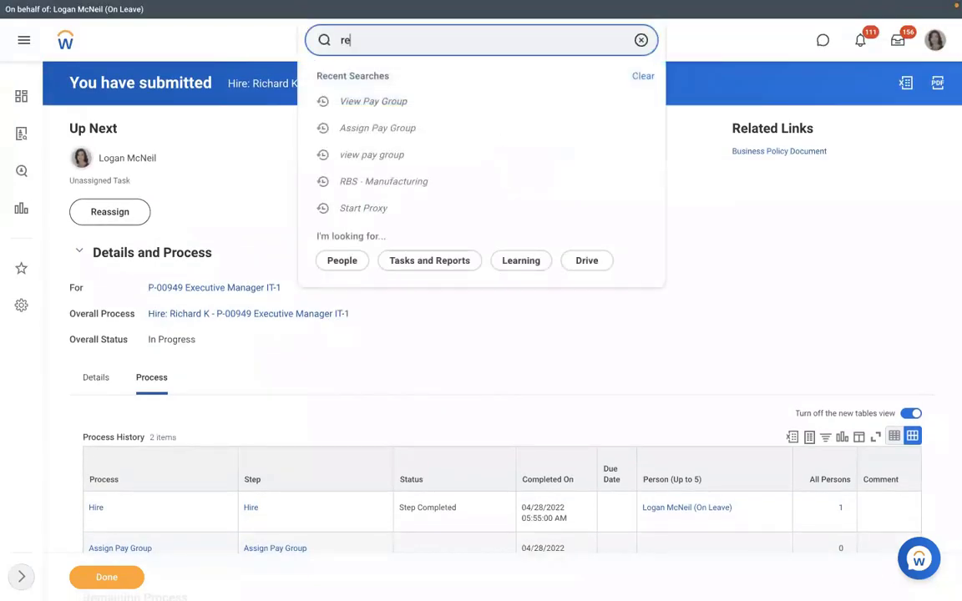
type("assign")
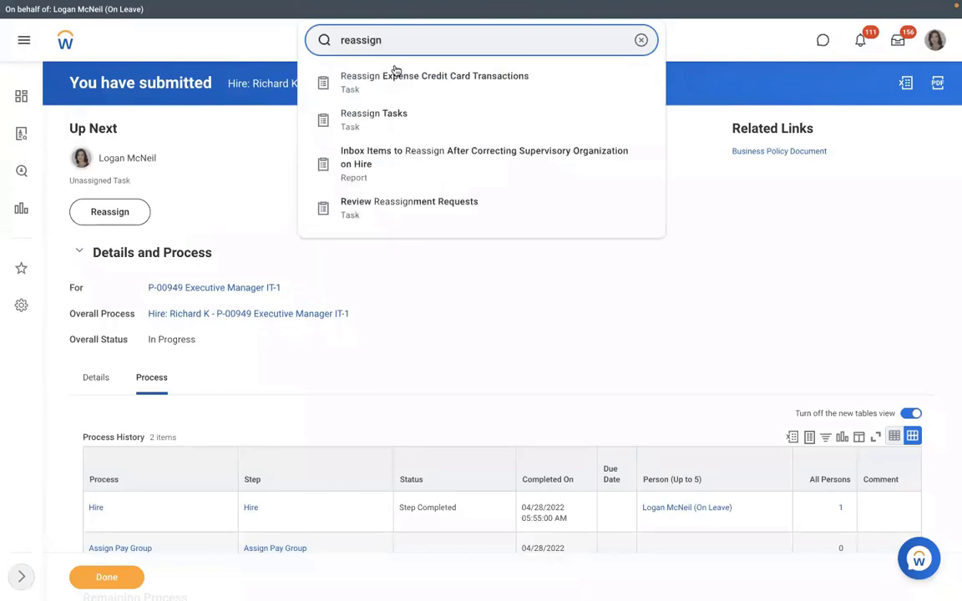
left_click(378, 113)
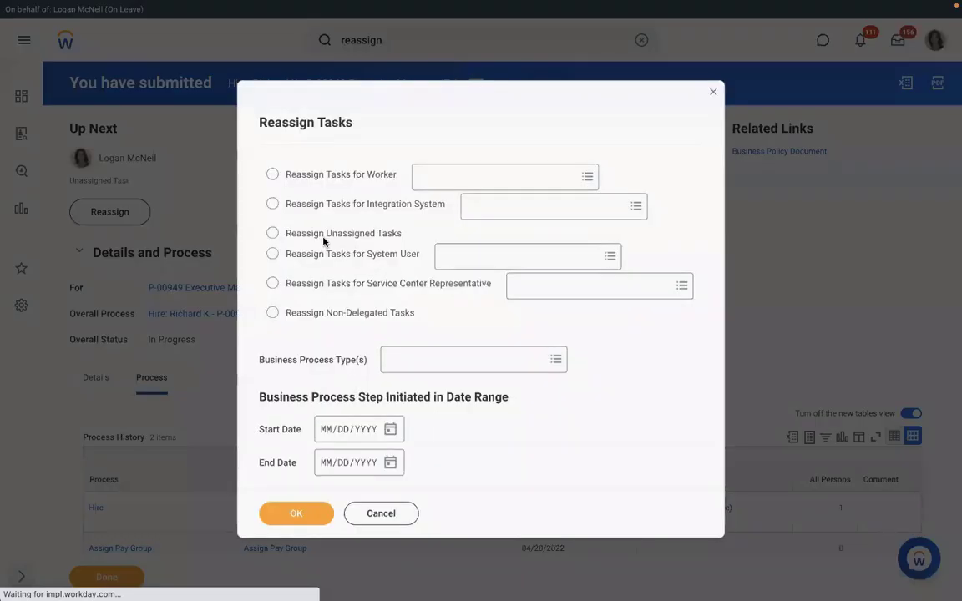
left_click(272, 232)
Filter unassigned tasks by the Assign Pay Group process type and search
left_click(400, 361)
type("as")
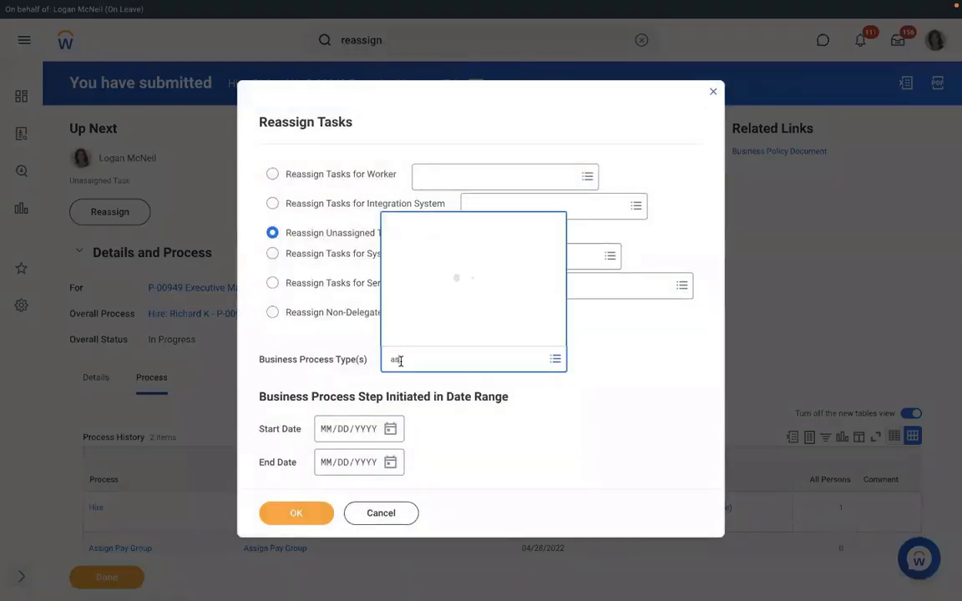
type("sign")
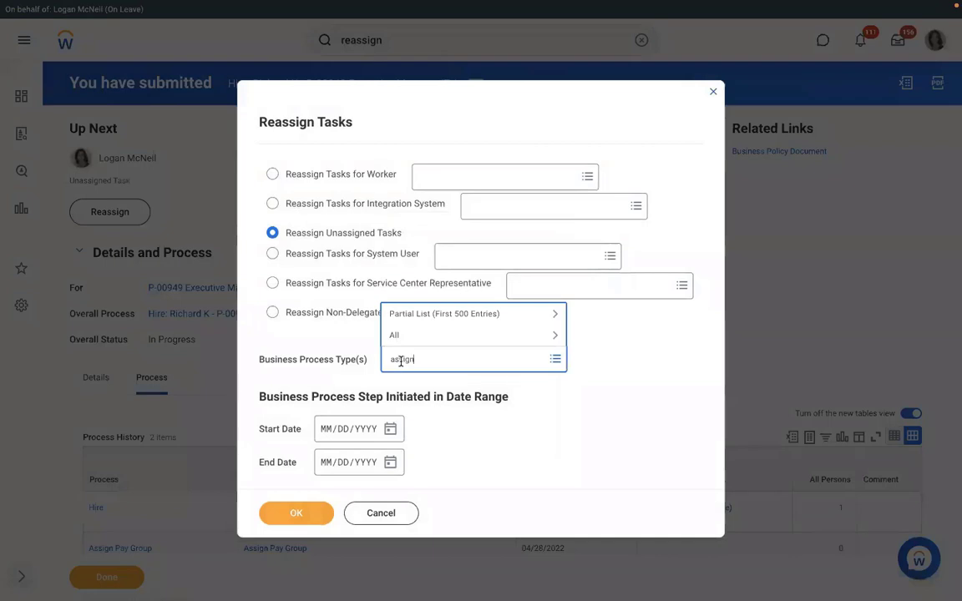
type(" pay group")
key("Return")
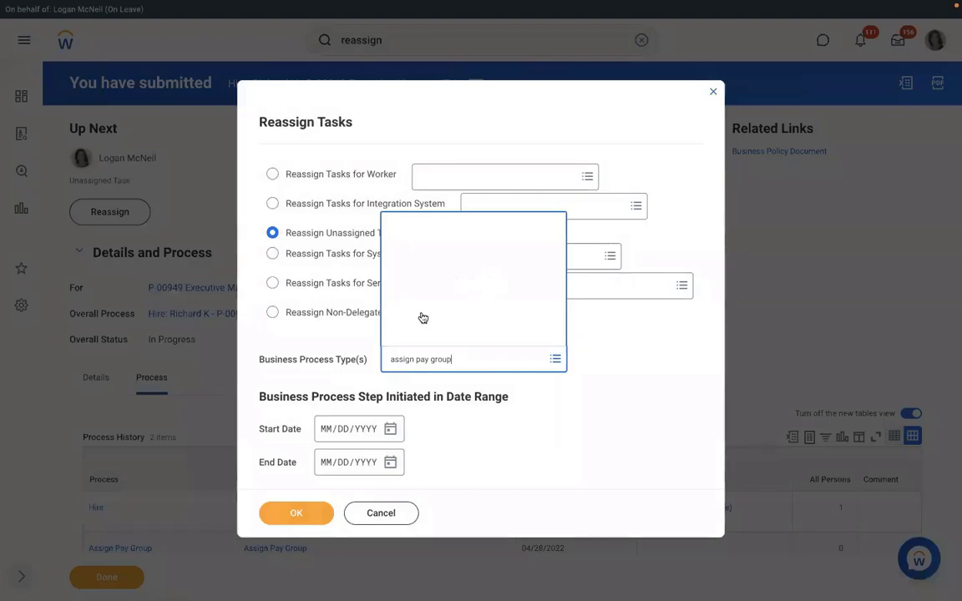
key("Return")
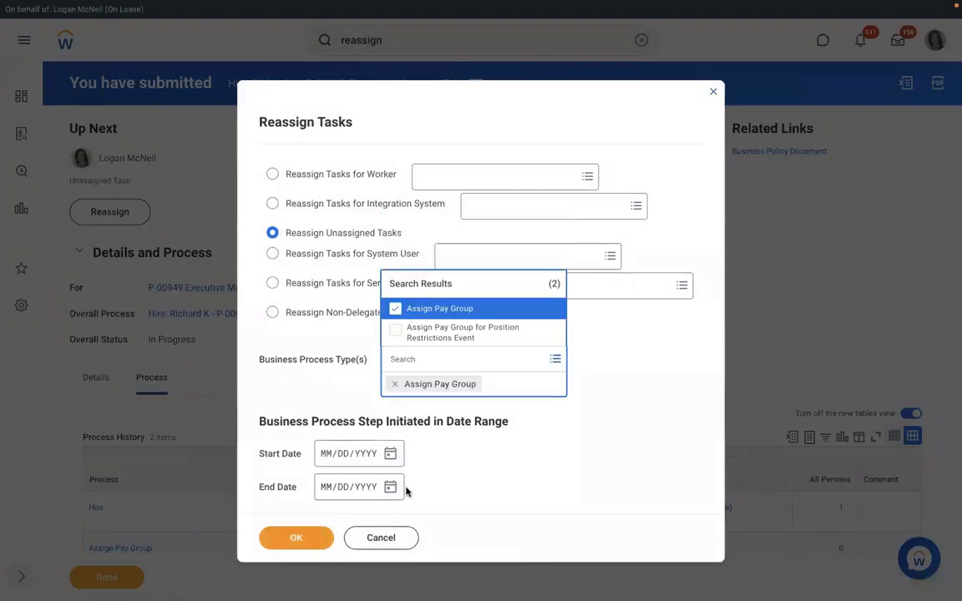
left_click(306, 519)
left_click(284, 514)
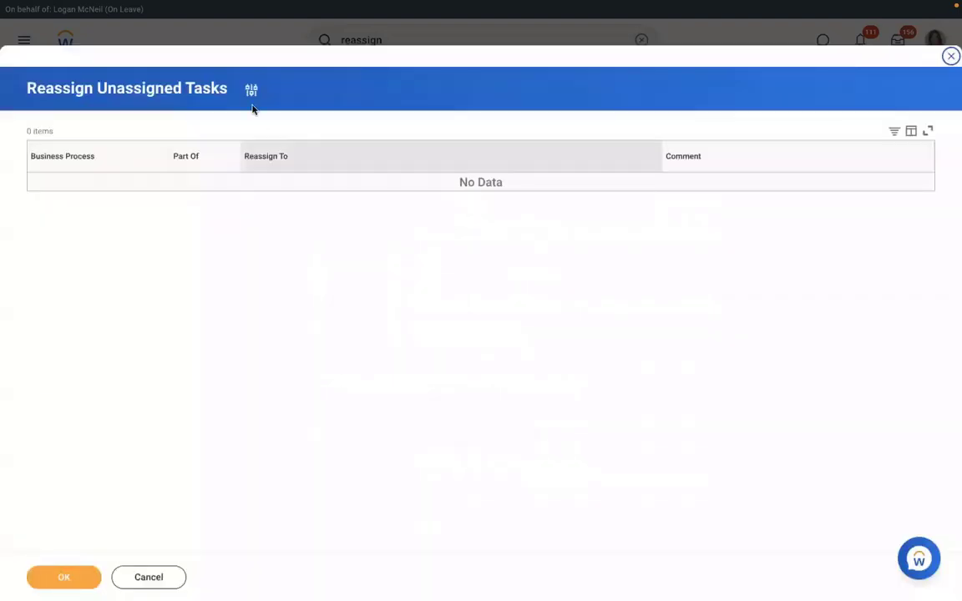
Change the filter to Hire process type starting 04/27/2022 and list matching unassigned tasks
left_click(250, 90)
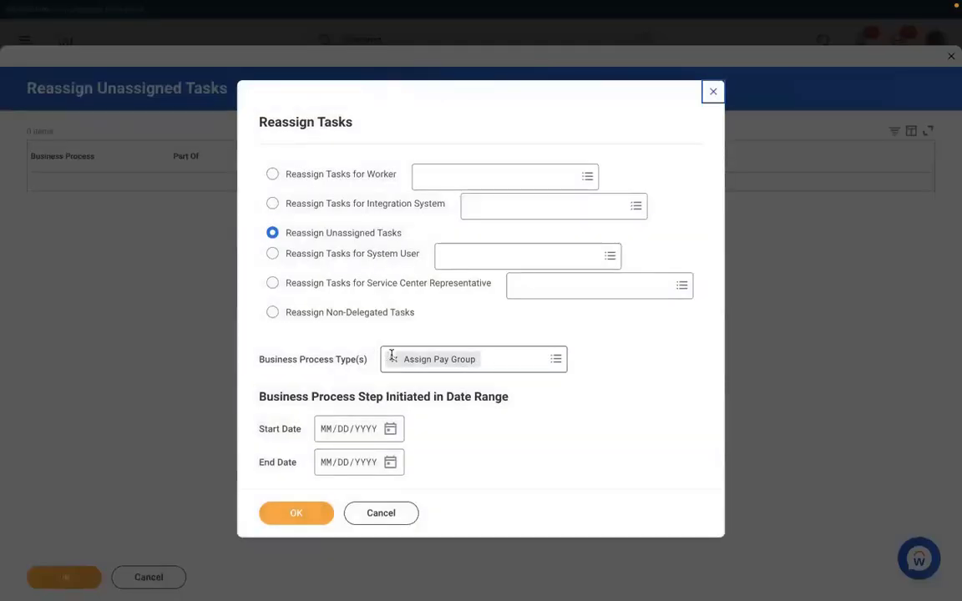
left_click(391, 358)
left_click(430, 357)
type("hire")
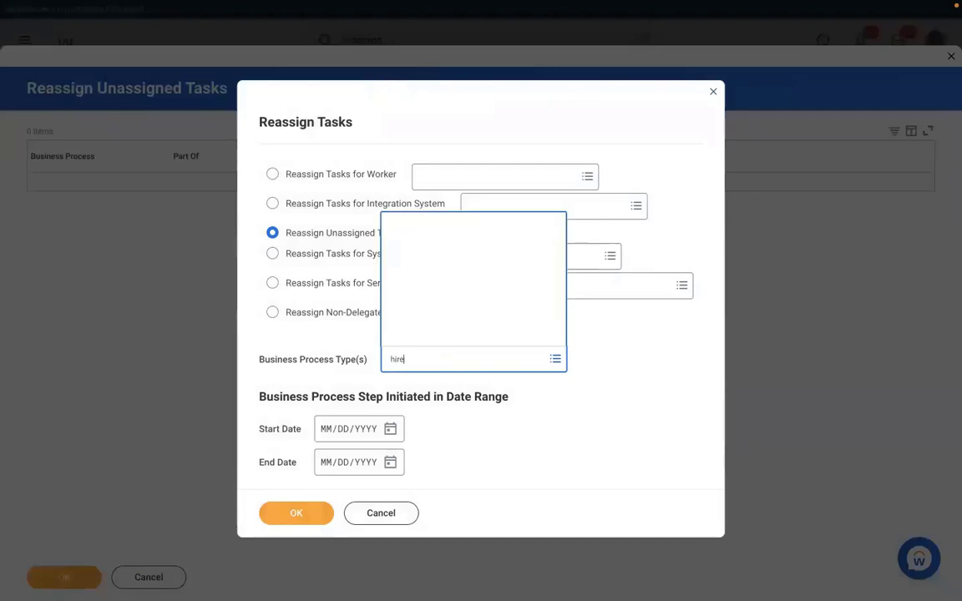
key("Return")
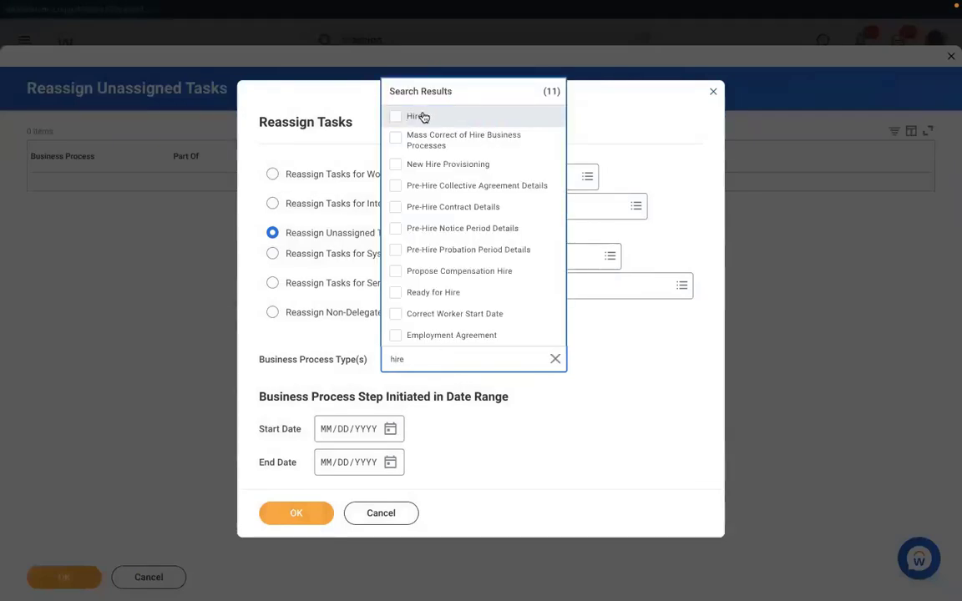
left_click(424, 117)
left_click(386, 452)
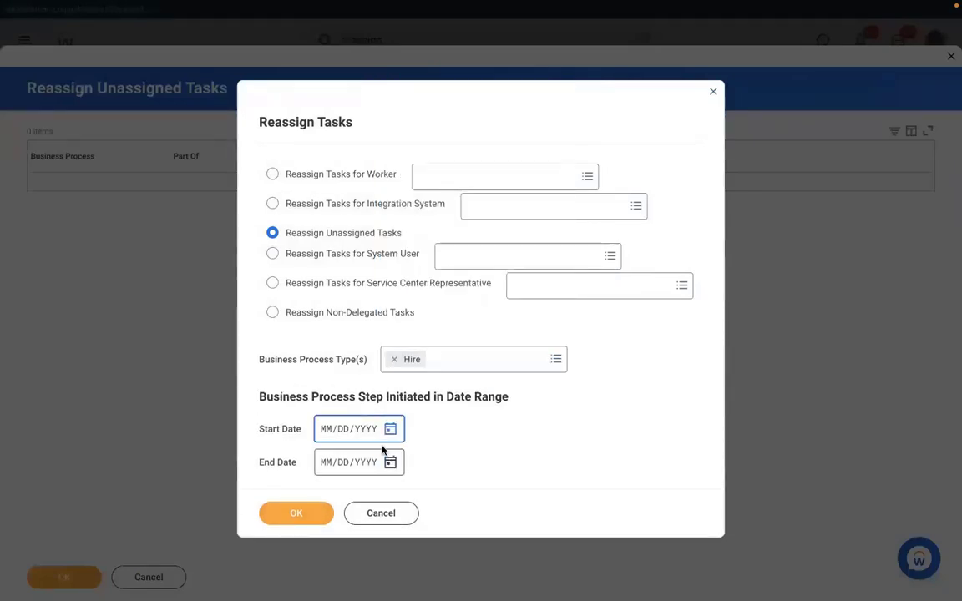
left_click(392, 430)
left_click(526, 425)
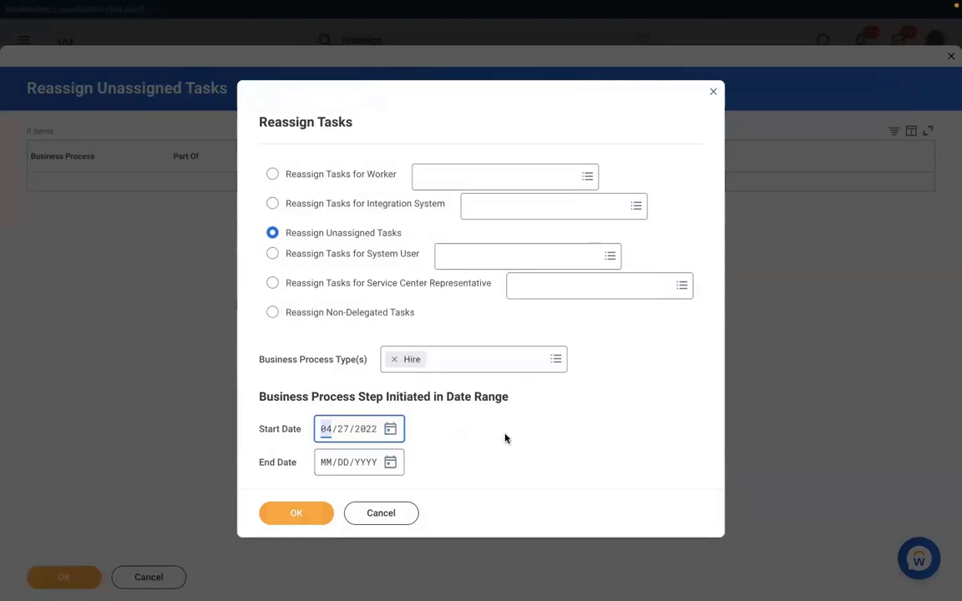
left_click(296, 512)
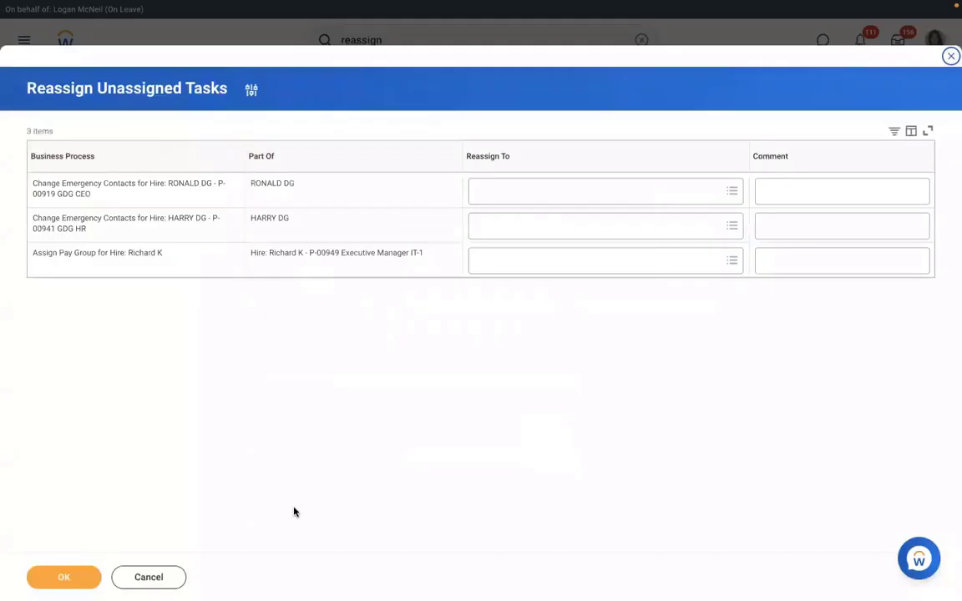
Reassign the Assign Pay Group task to the acting user and confirm
left_click(507, 264)
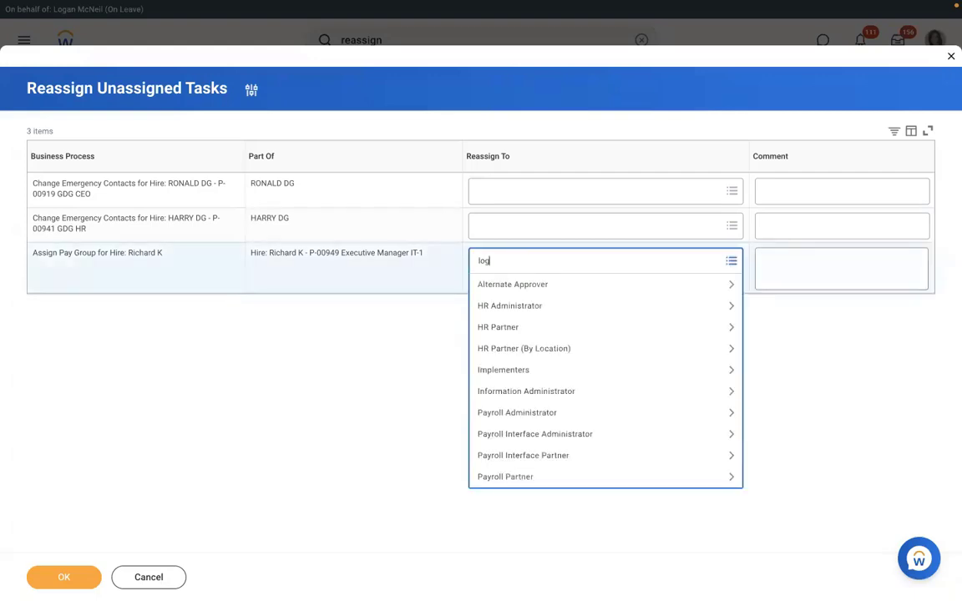
type("logan mc")
key("Return")
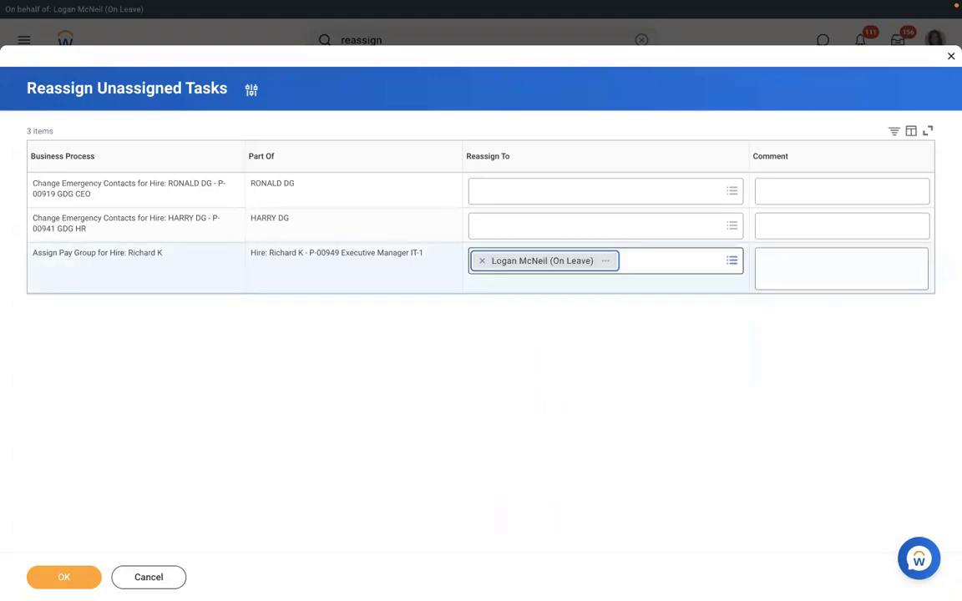
left_click(65, 576)
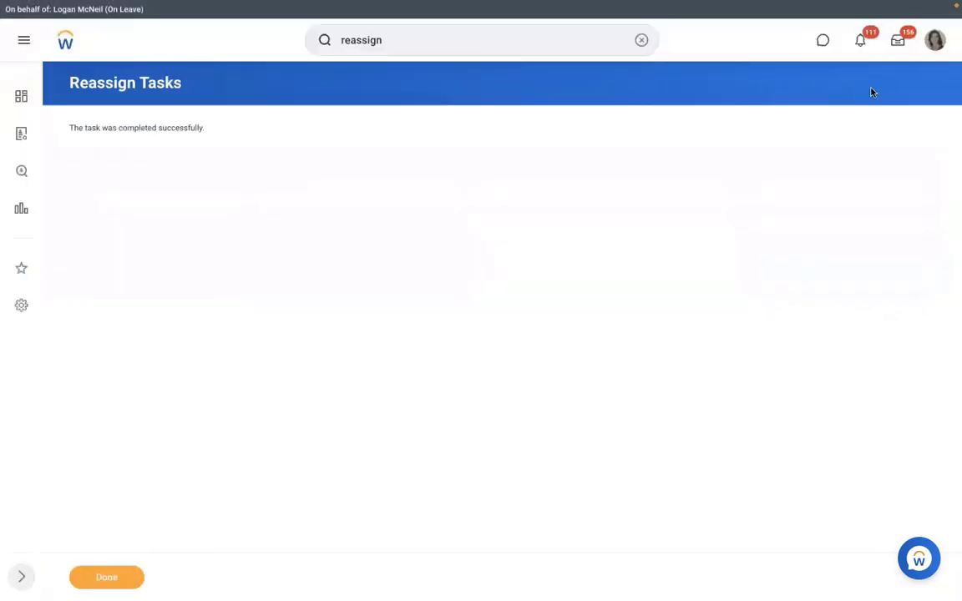
In the inbox's Assign Pay Group task, select then remove RBS - Monthly PYG, and discard the form
left_click(898, 44)
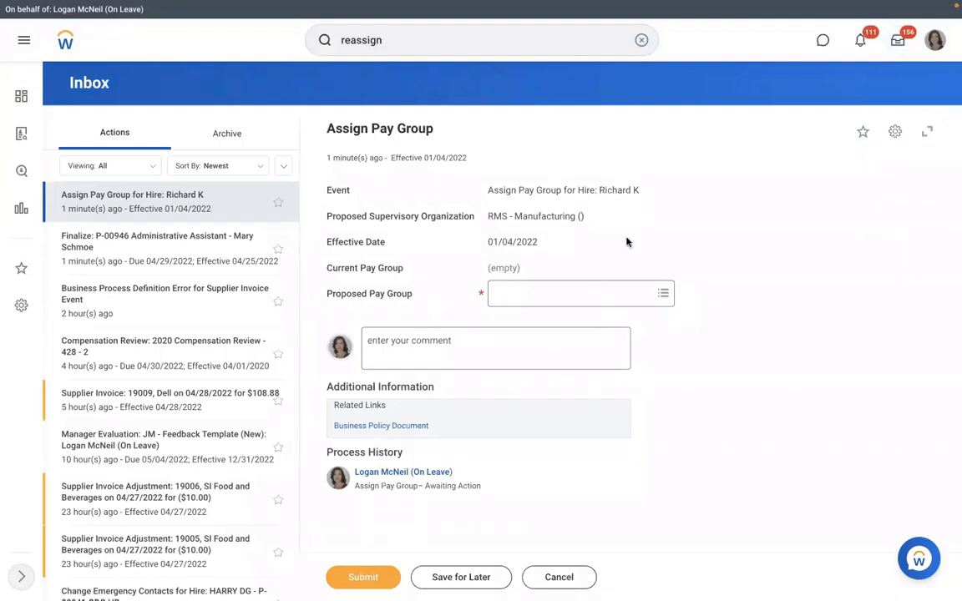
left_click(545, 294)
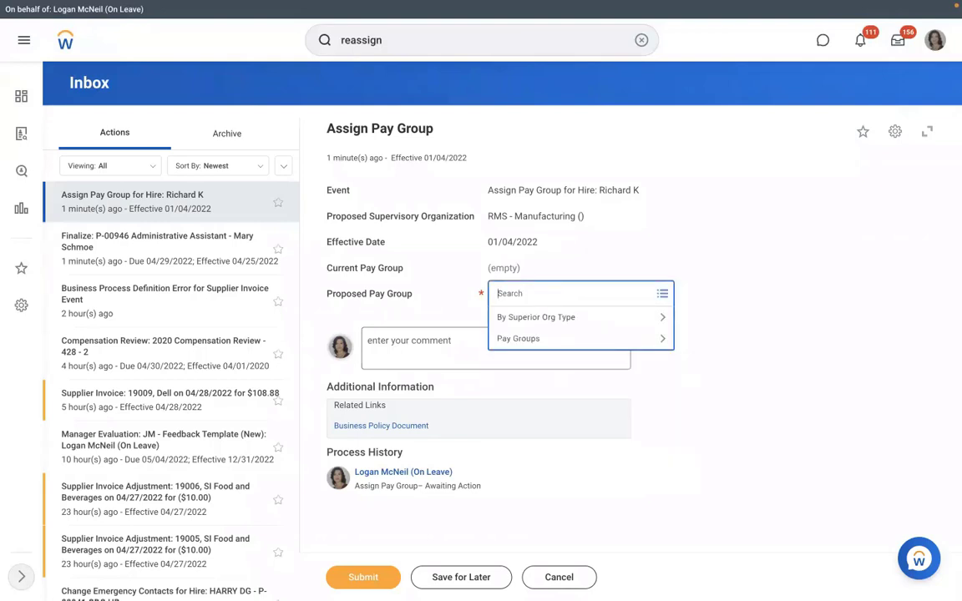
type("mont")
key("Return")
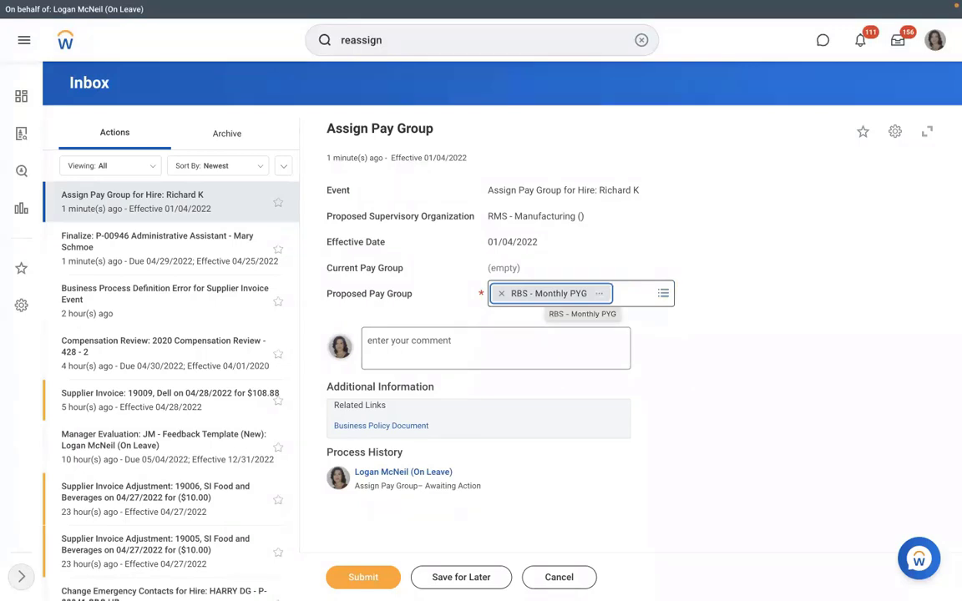
left_click(501, 295)
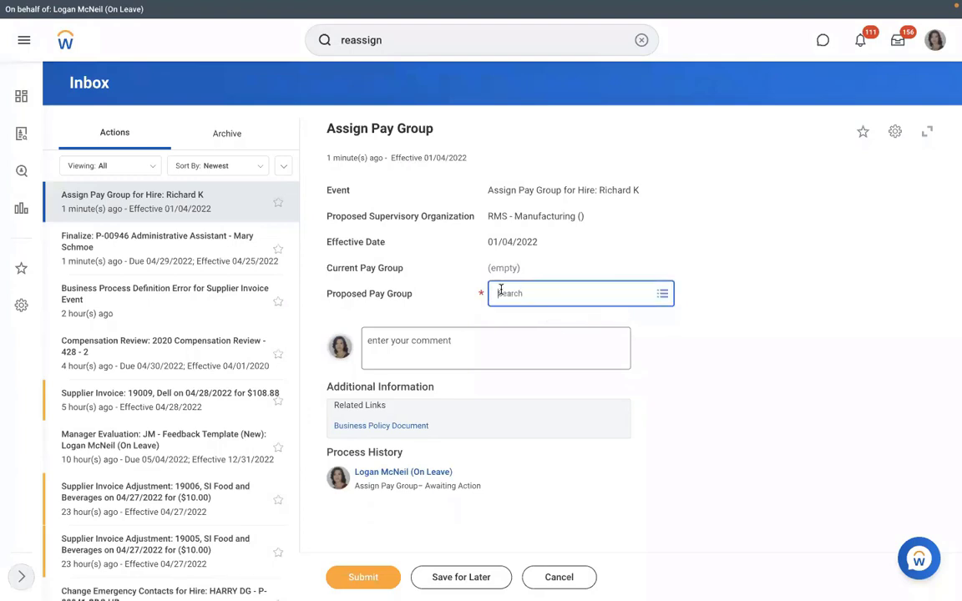
left_click(558, 578)
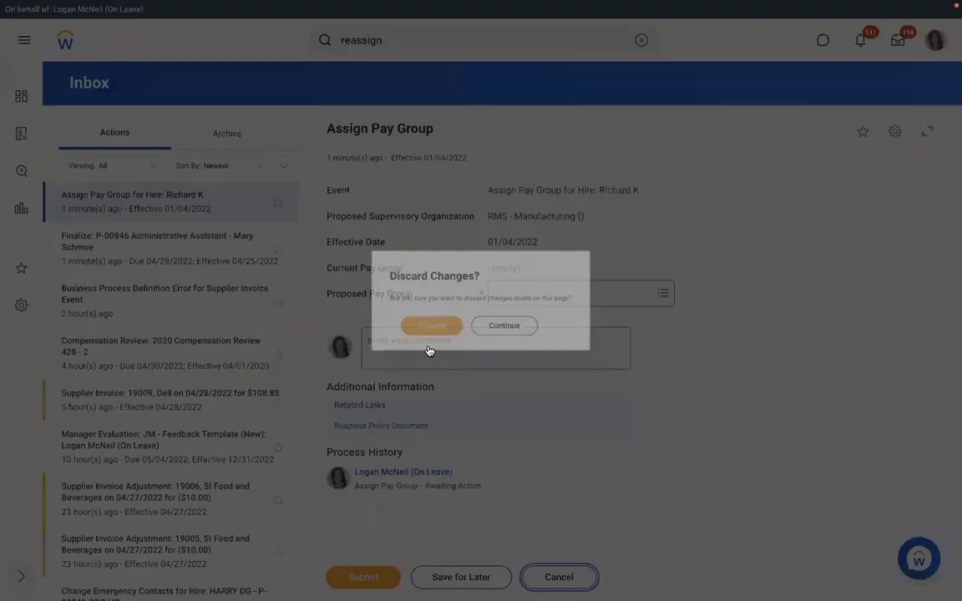
left_click(421, 334)
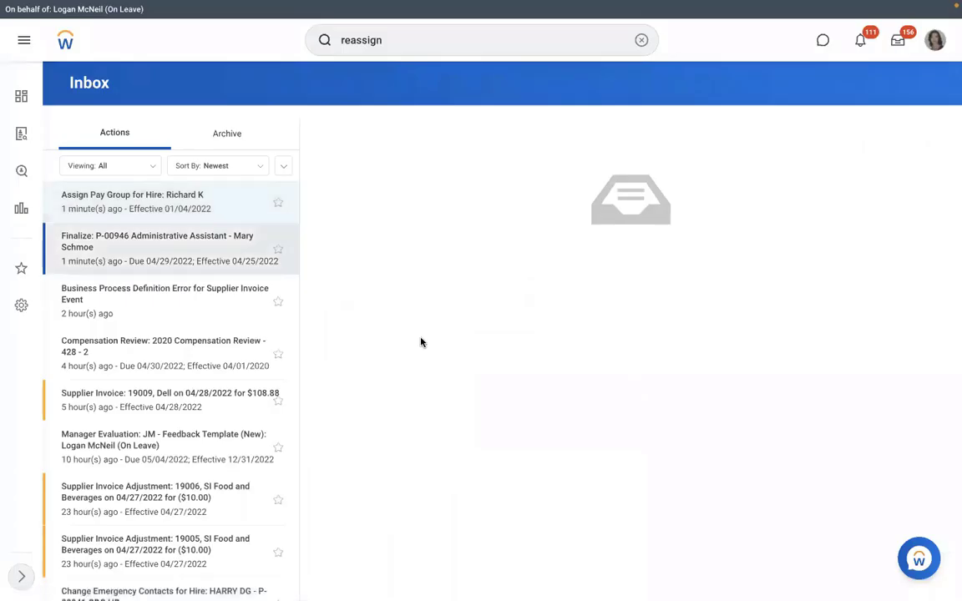
Open RMS - Manufacturing and inspect position P-00949 among positions unavailable to fill
left_click(641, 40)
type("s")
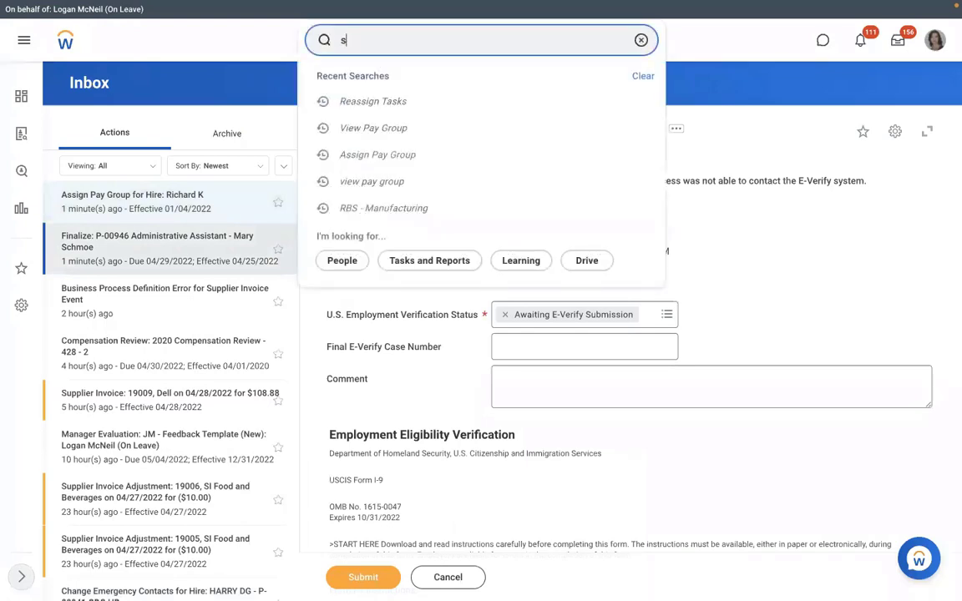
type("up org:")
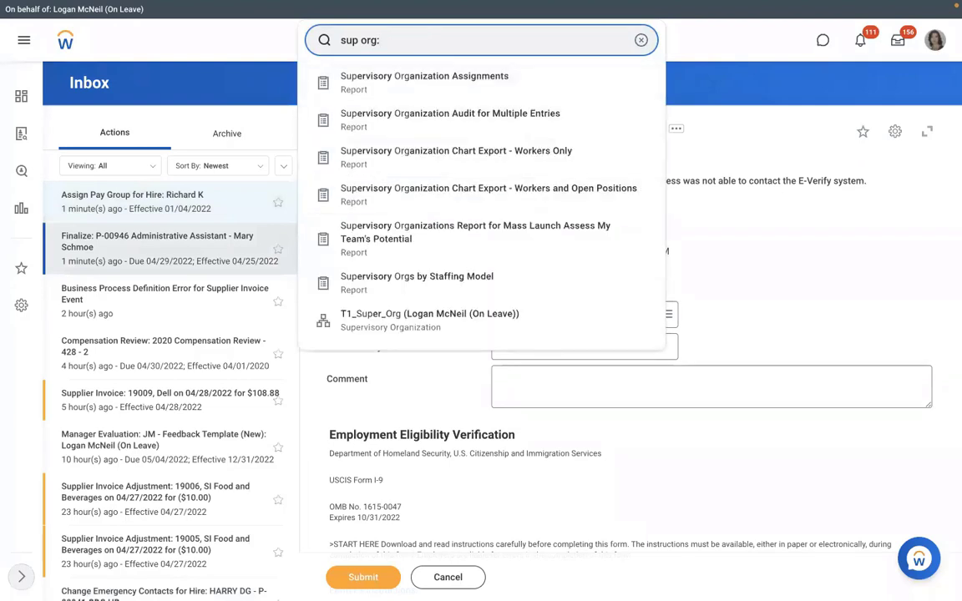
type("rms")
left_click(382, 81)
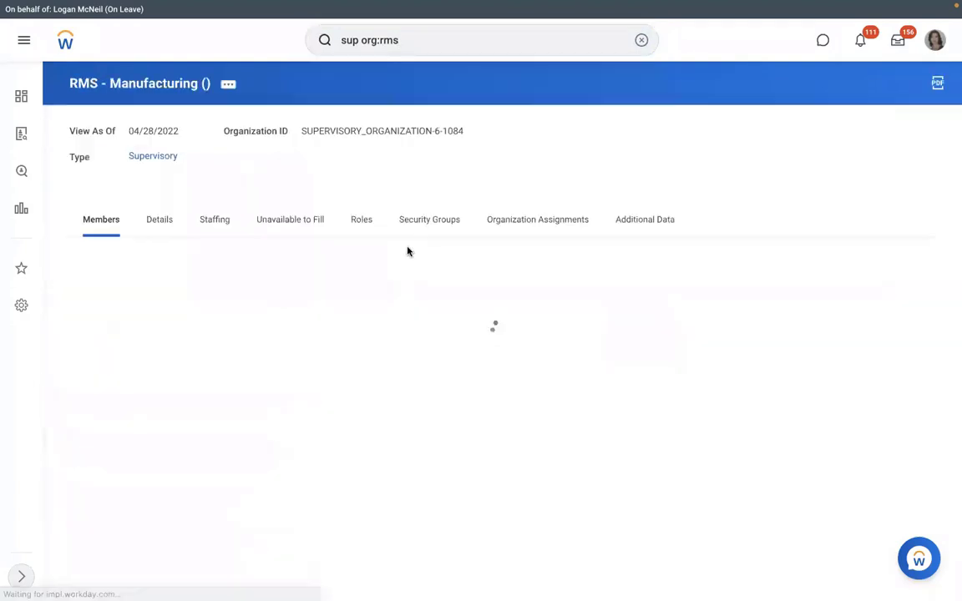
left_click(288, 221)
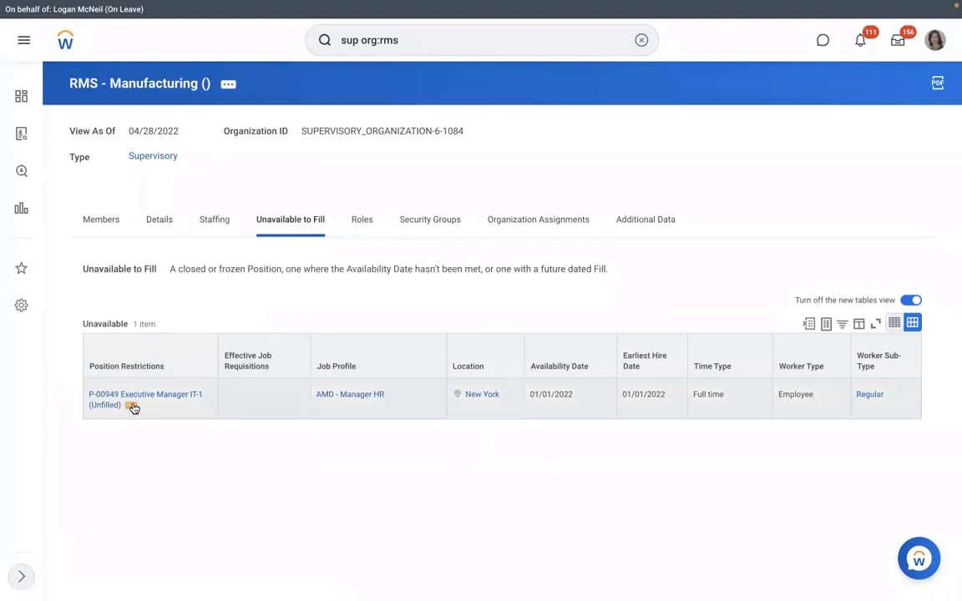
left_click(132, 406)
left_click(132, 407)
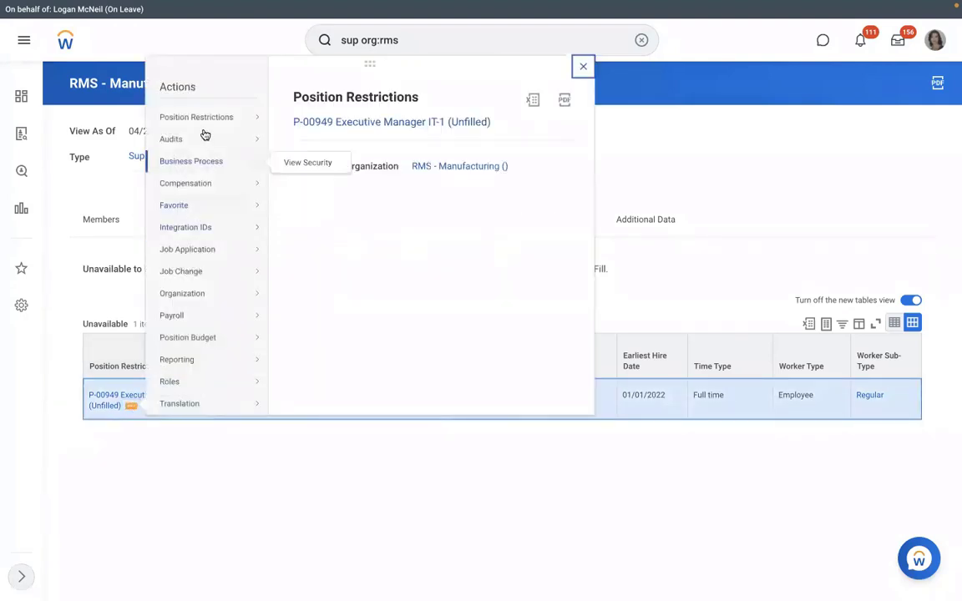
mouse_move(205, 124)
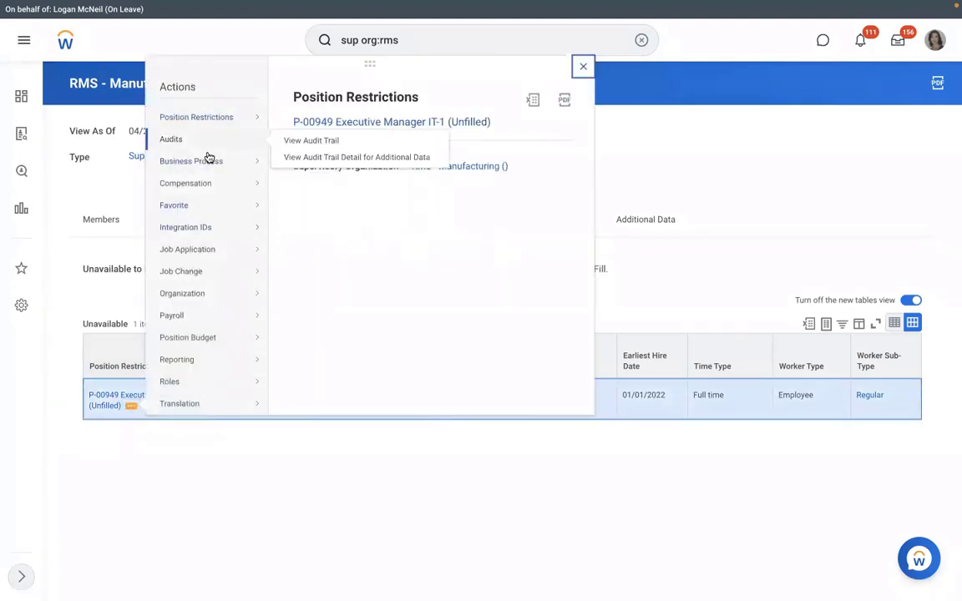
left_click(185, 481)
On the Staffing tab, start Business Process > Cancel for the in-progress hire, then back out
left_click(225, 232)
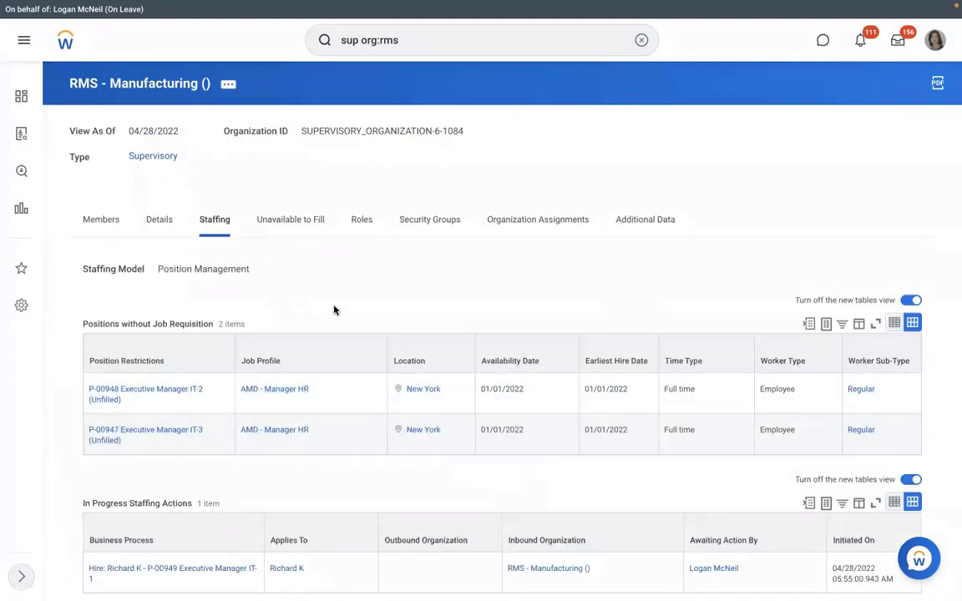
scroll(333, 310, "down", 1)
scroll(213, 455, "down", 1)
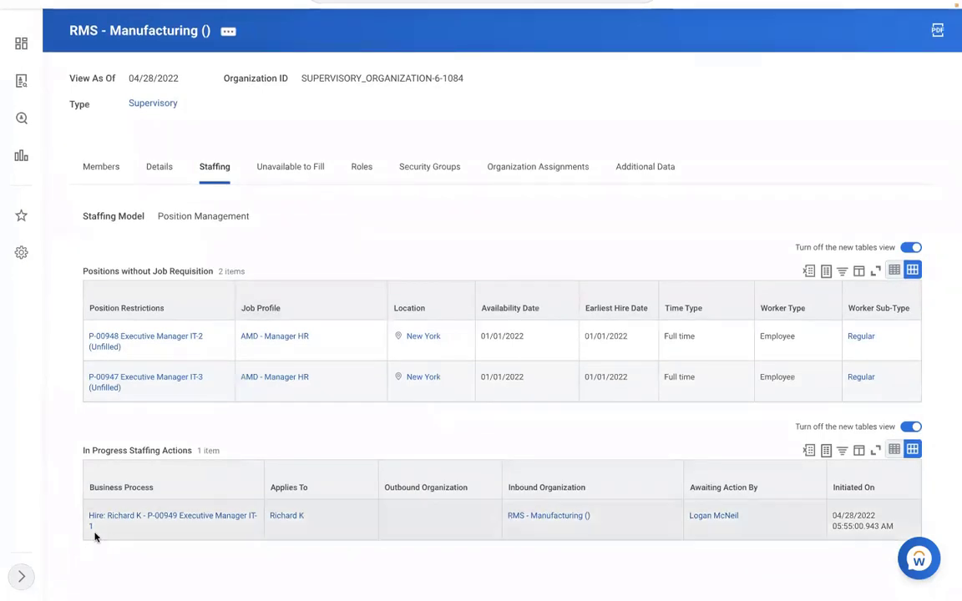
left_click(103, 529)
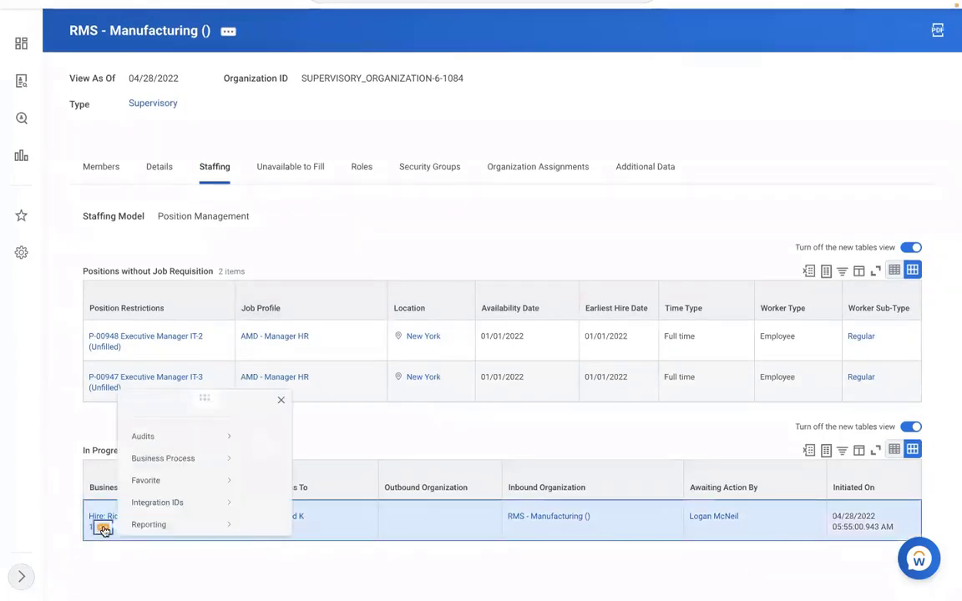
mouse_move(167, 424)
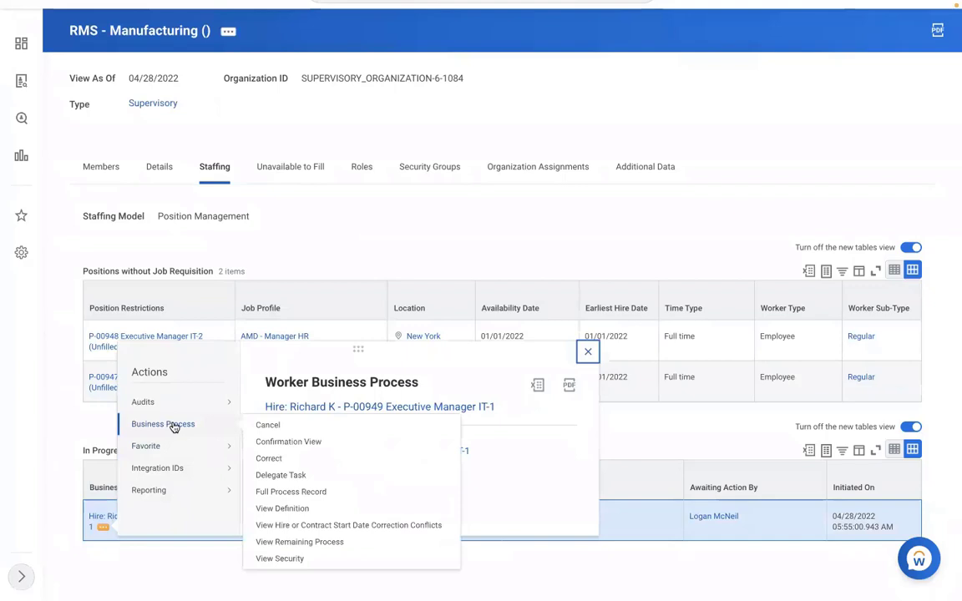
left_click(266, 426)
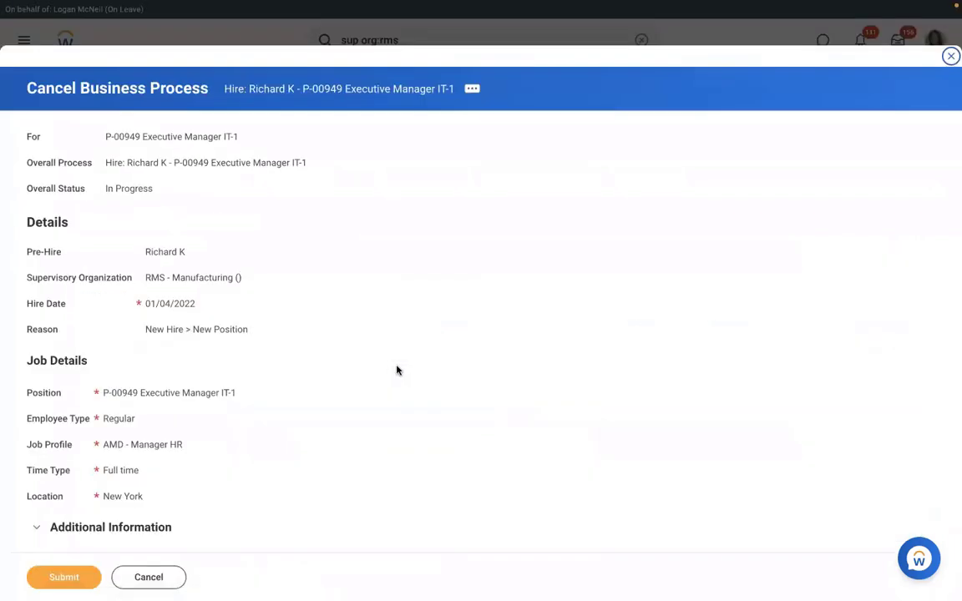
left_click(150, 578)
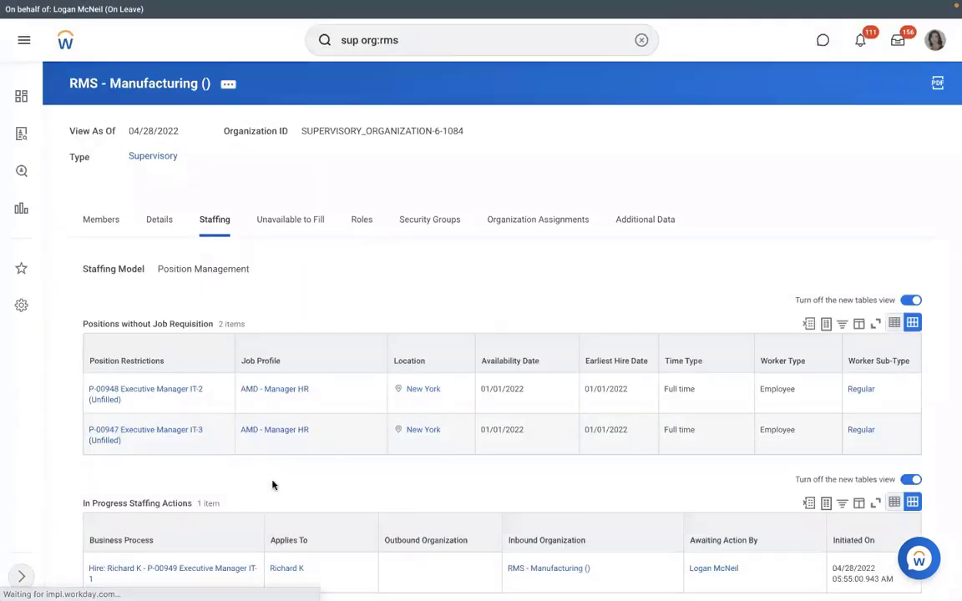
Copy the text of the in-progress Hire process link
scroll(275, 485, "down", 1)
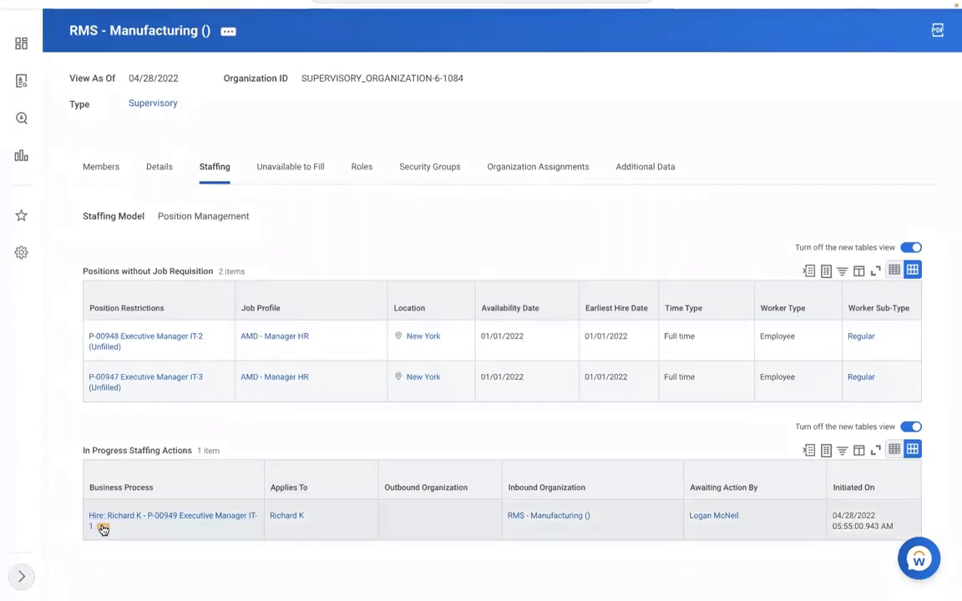
right_click(103, 528)
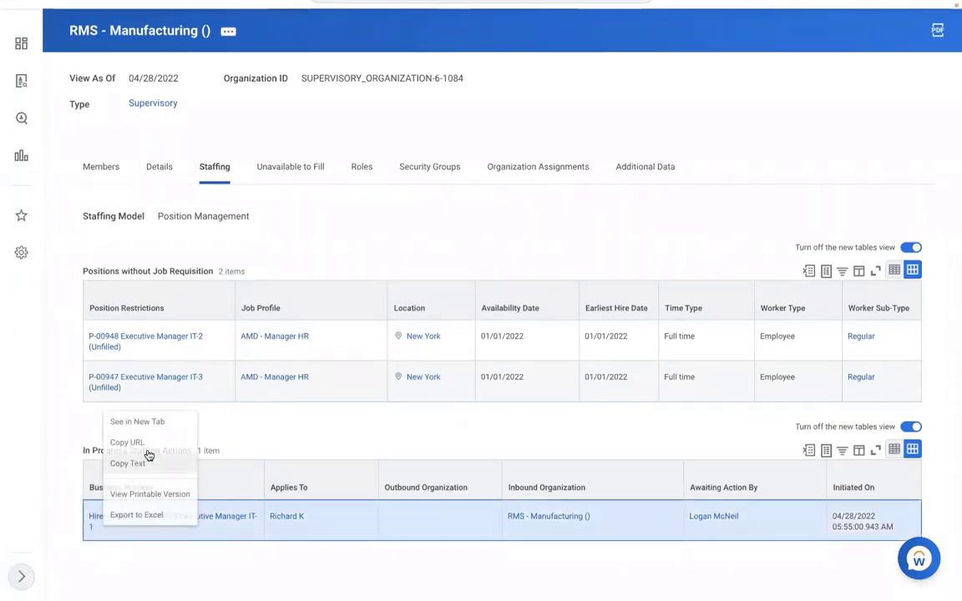
left_click(148, 457)
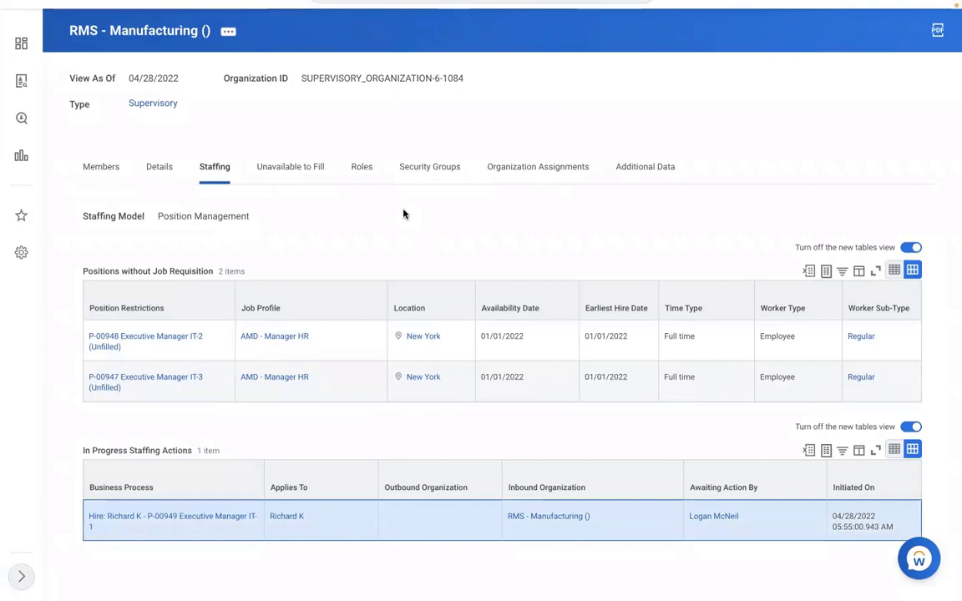
scroll(404, 214, "up", 1)
scroll(405, 216, "up", 1)
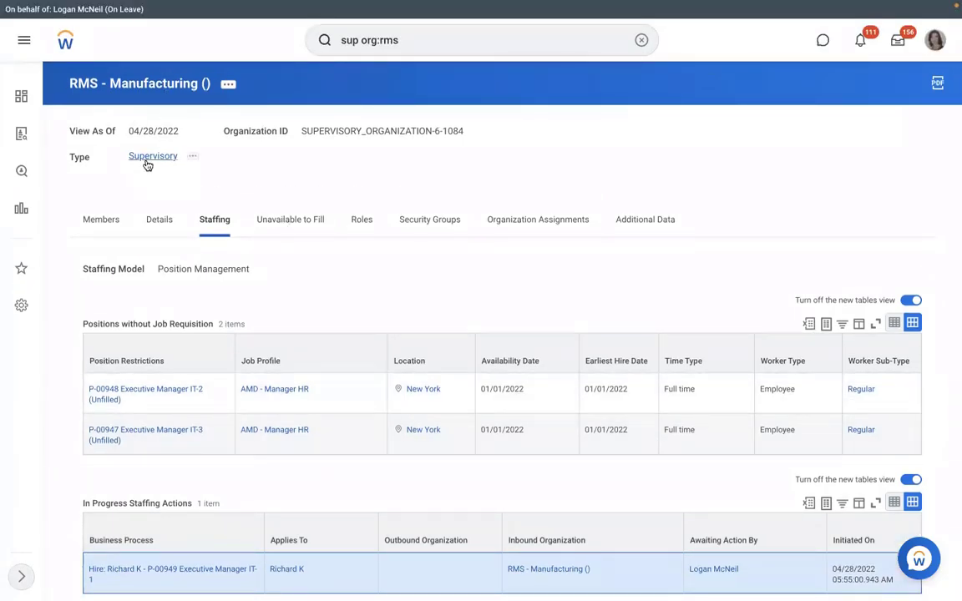
Run View Pay Group for RBS - Monthly PYG and open its Pay Group tab
left_click(642, 40)
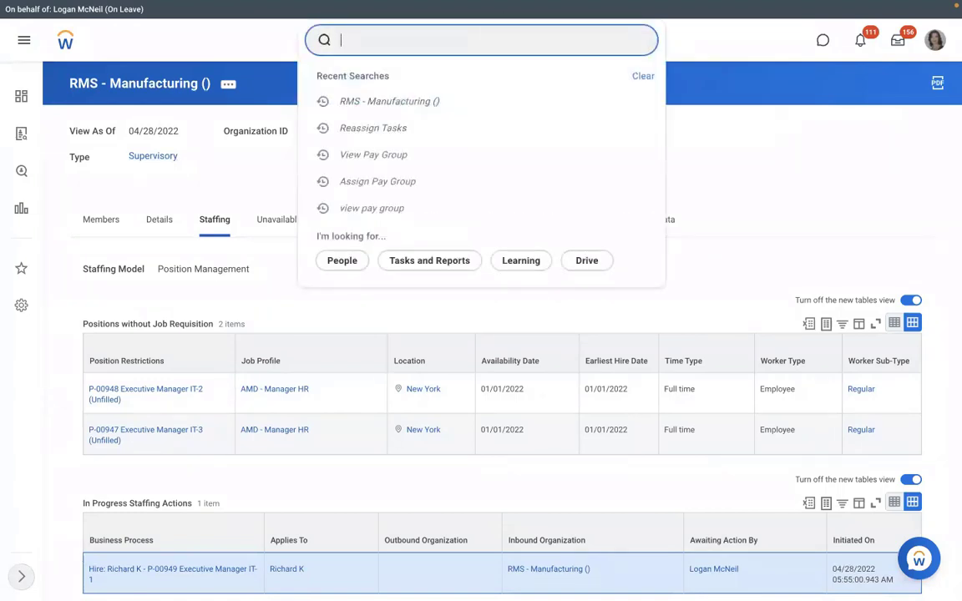
type("view pay group")
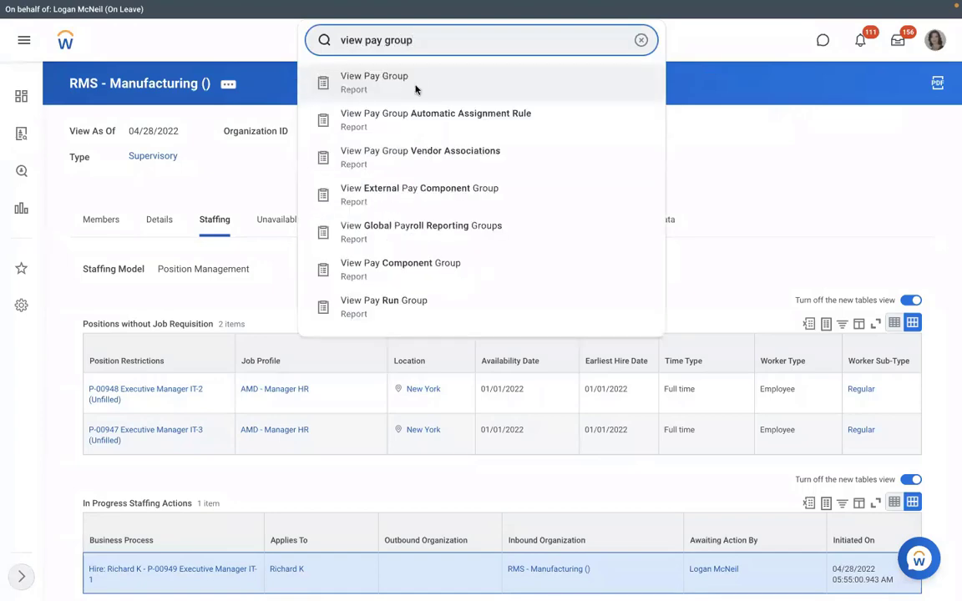
left_click(415, 84)
left_click(382, 171)
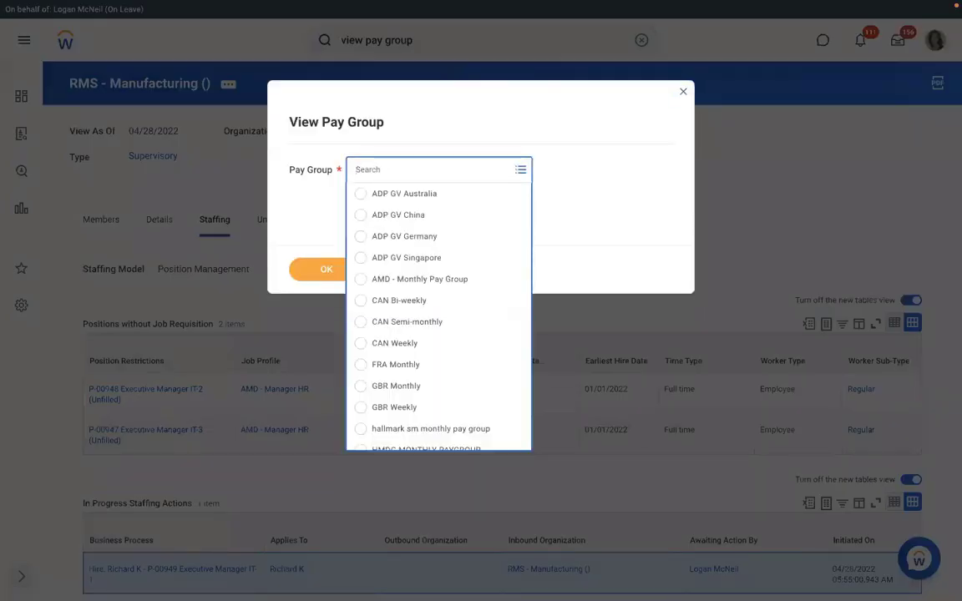
type("rms")
key("Return")
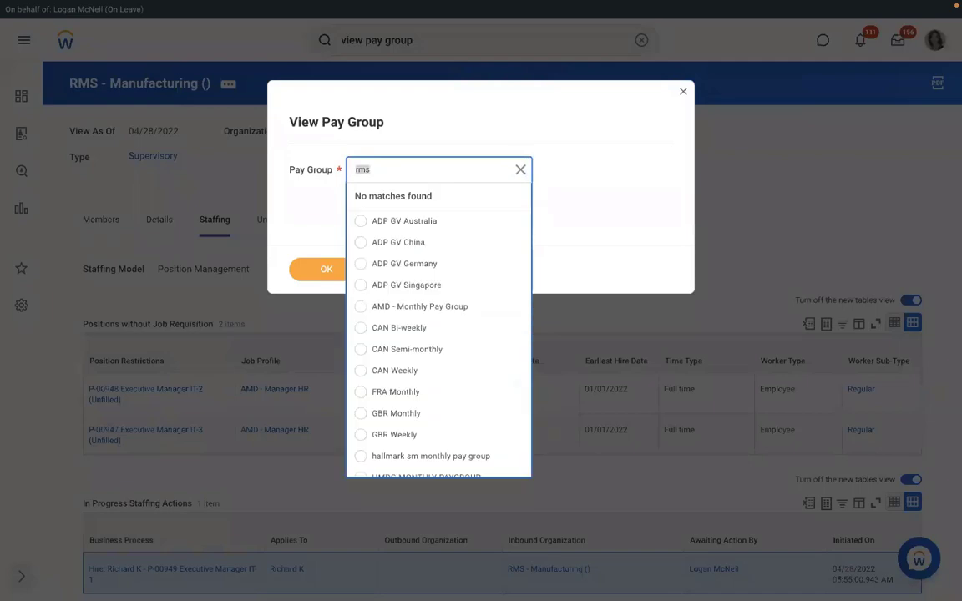
type("rm")
key("Return")
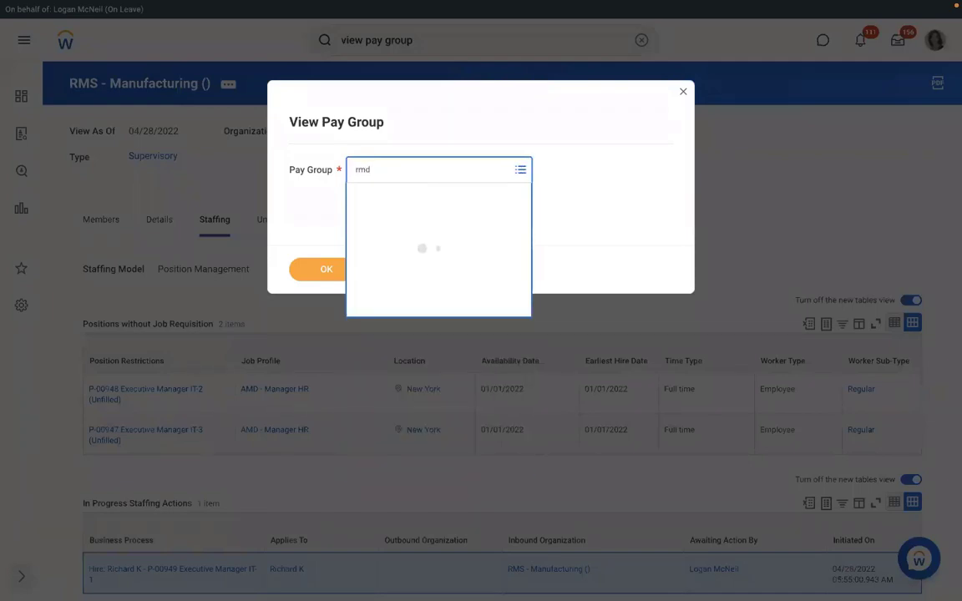
type("rbs")
key("Return")
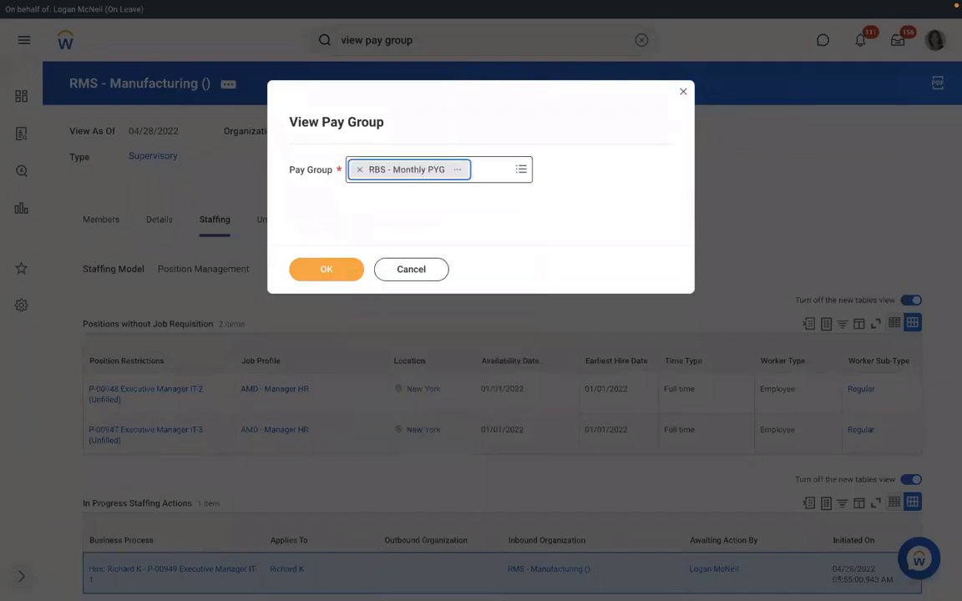
left_click(314, 274)
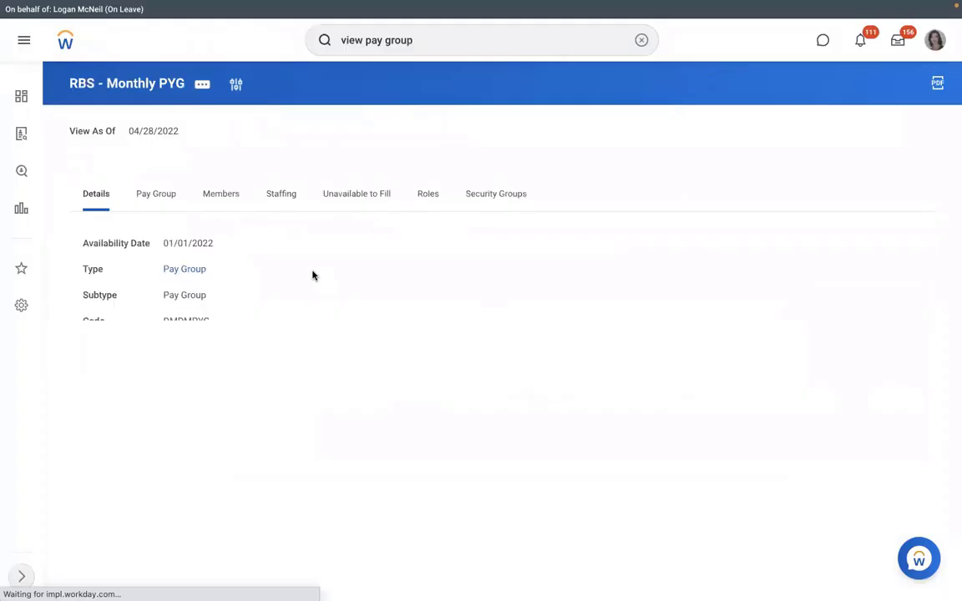
left_click(159, 206)
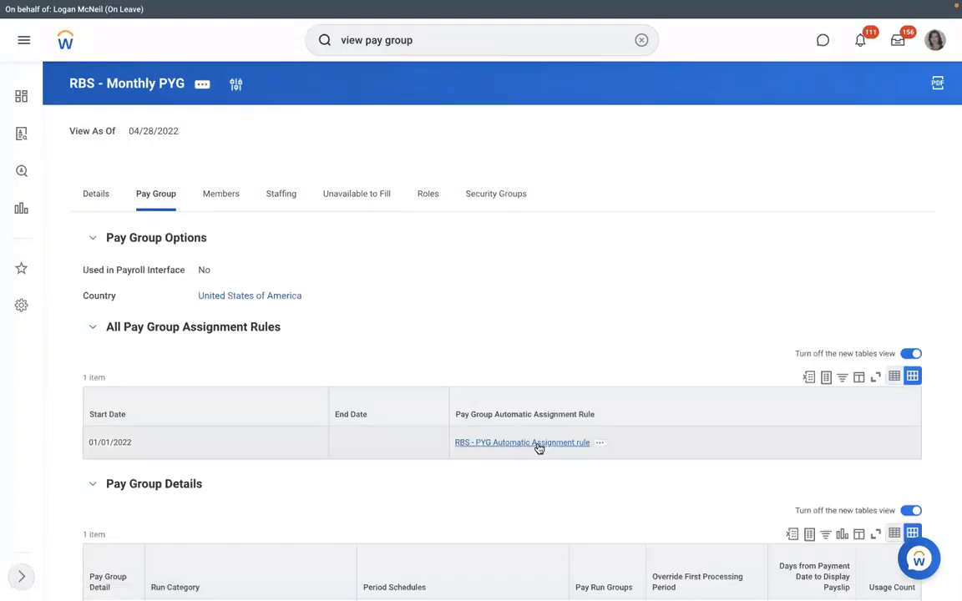
Open the RBS - PYG Automatic Assignment rule and start its Test action
left_click(539, 443)
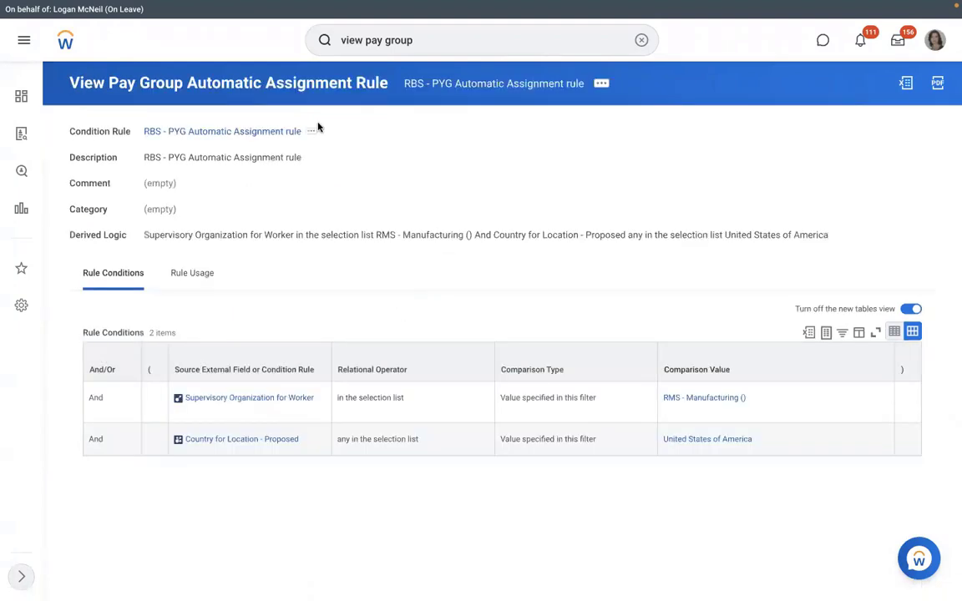
left_click(601, 85)
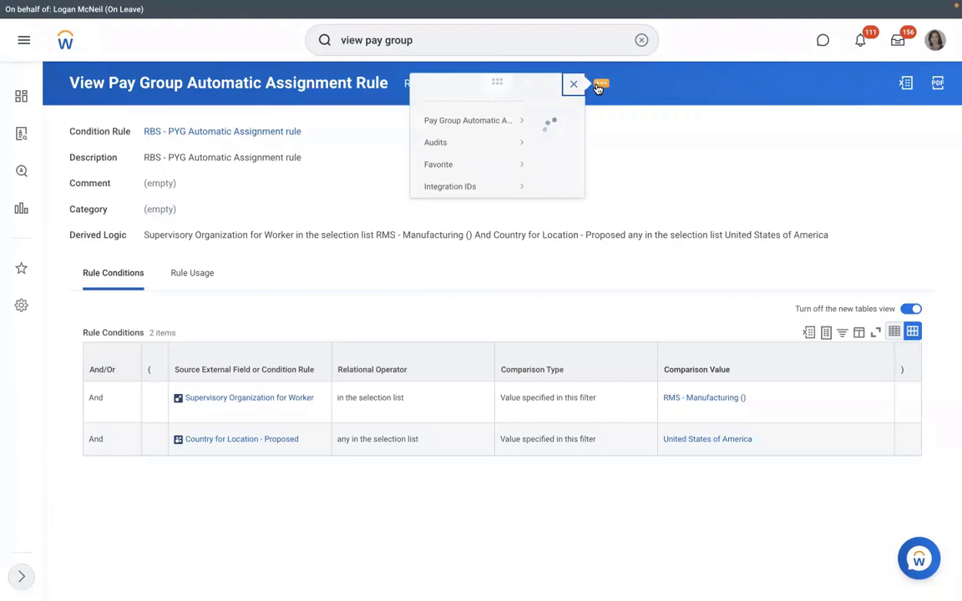
mouse_move(126, 134)
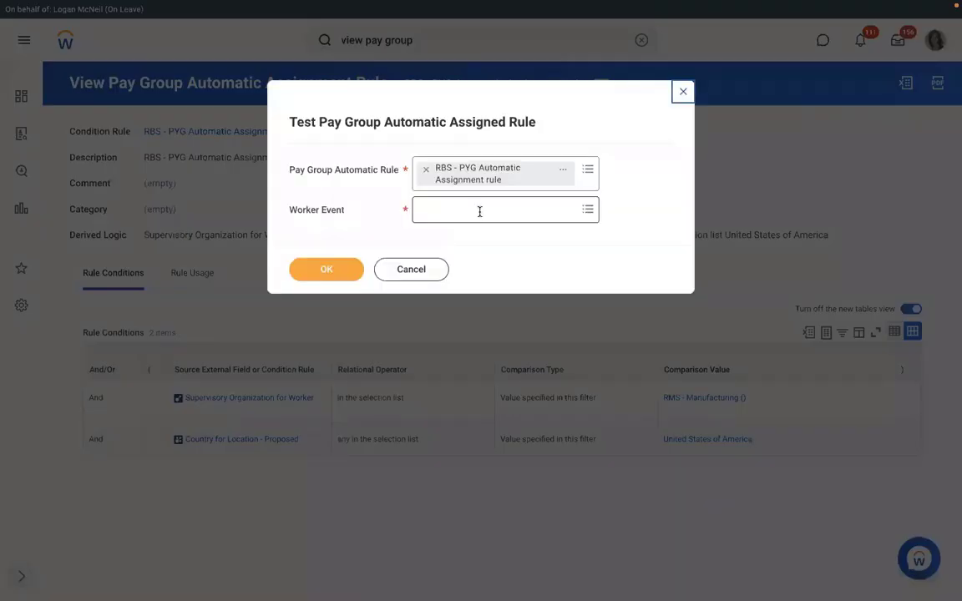
left_click(479, 211)
Test against the new hire's Assign Pay Group event; the rule result is No
key("super+v")
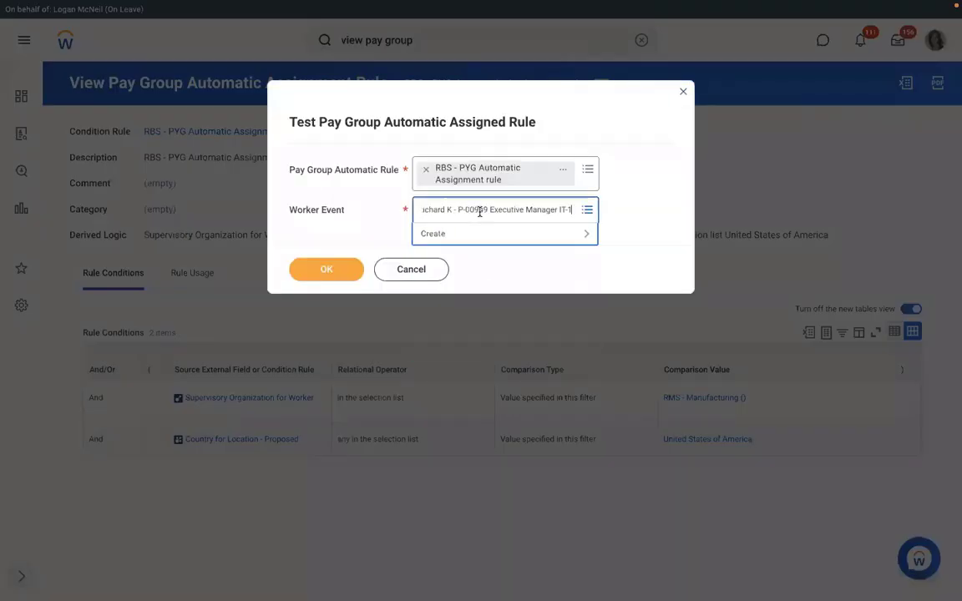
key("Return")
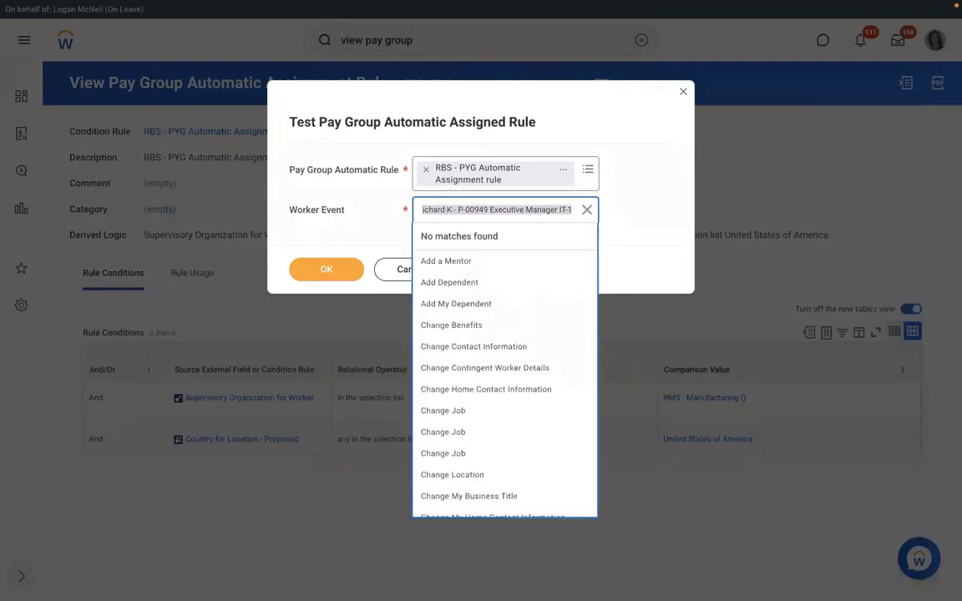
type("richar")
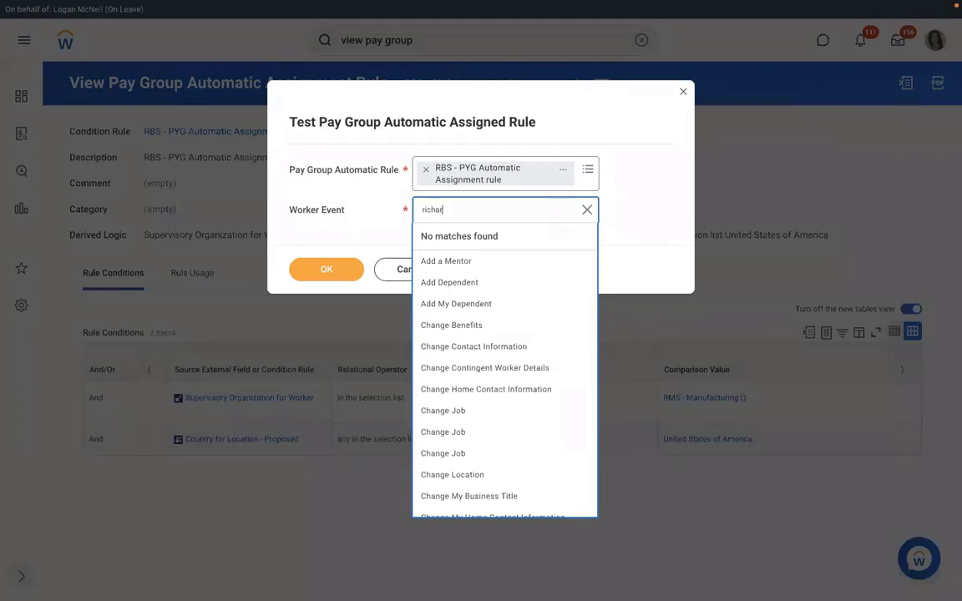
type("d k")
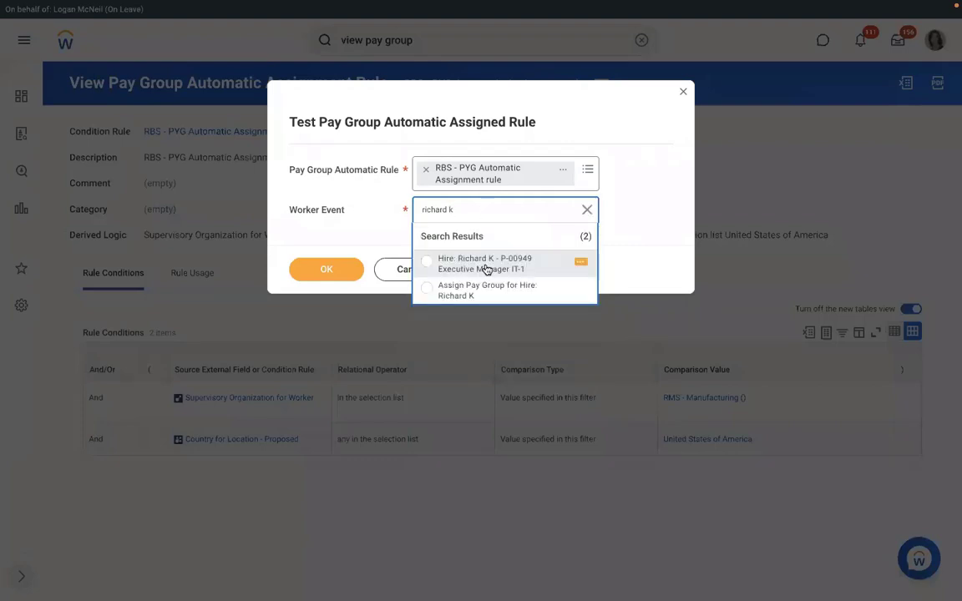
left_click(472, 290)
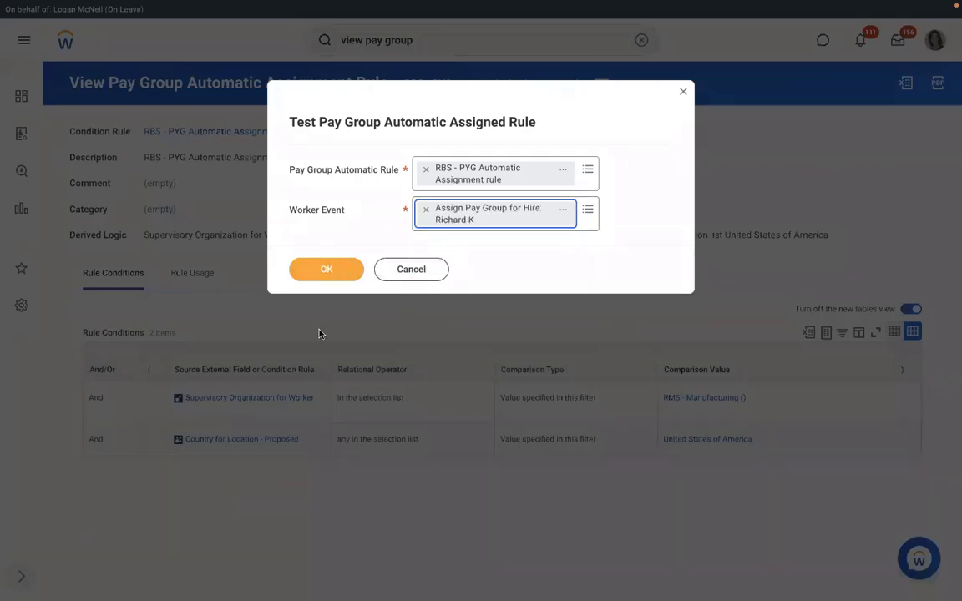
left_click(335, 272)
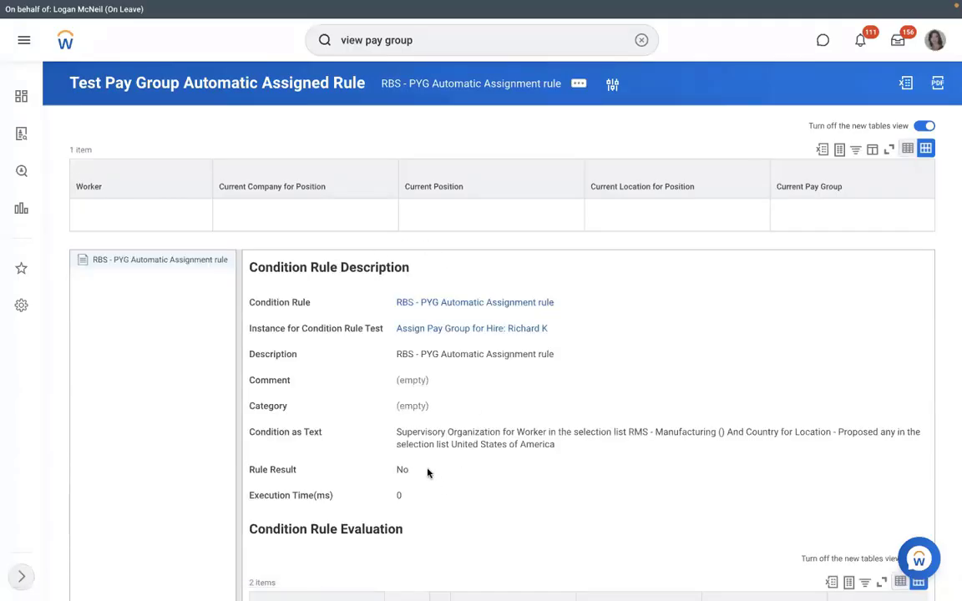
left_click_drag(429, 470, 386, 468)
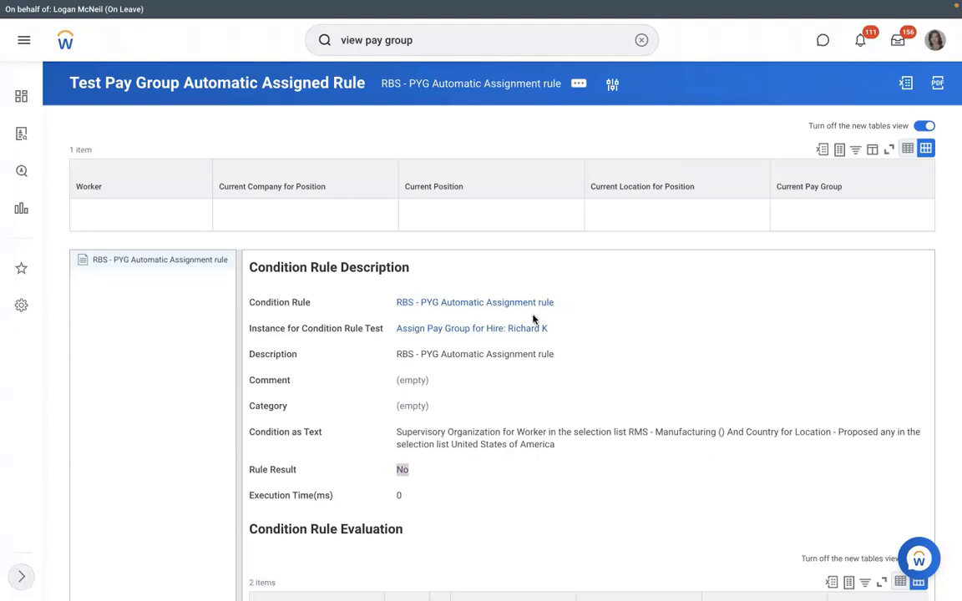
Open the condition rule behind the test result and choose Condition Rule > Edit
left_click(469, 304)
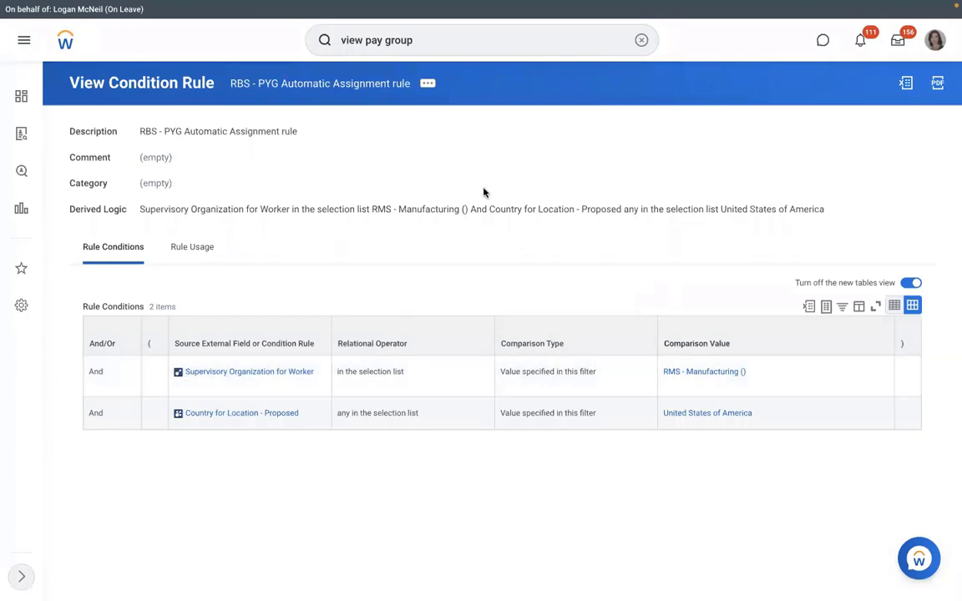
left_click(427, 85)
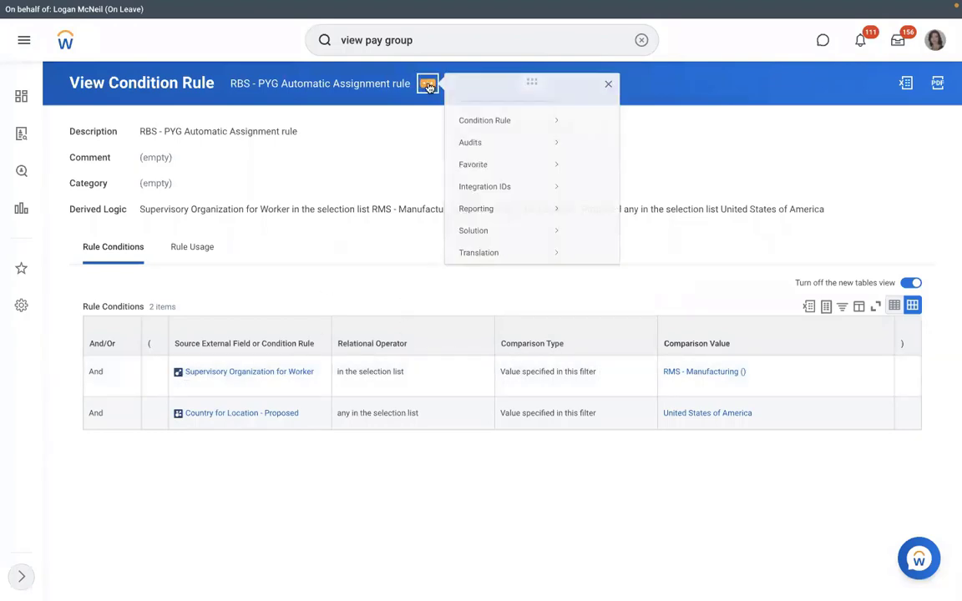
mouse_move(579, 123)
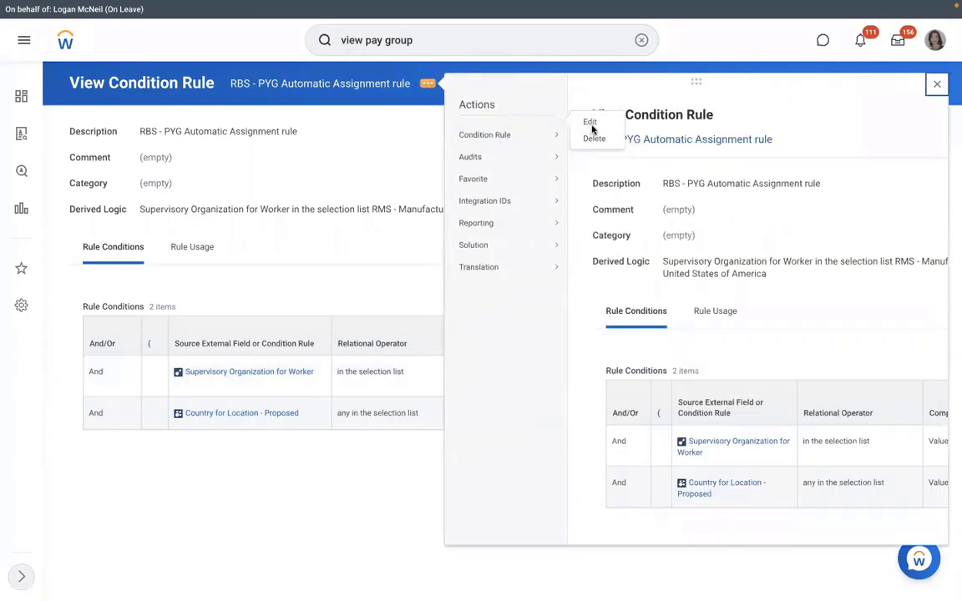
mouse_move(518, 156)
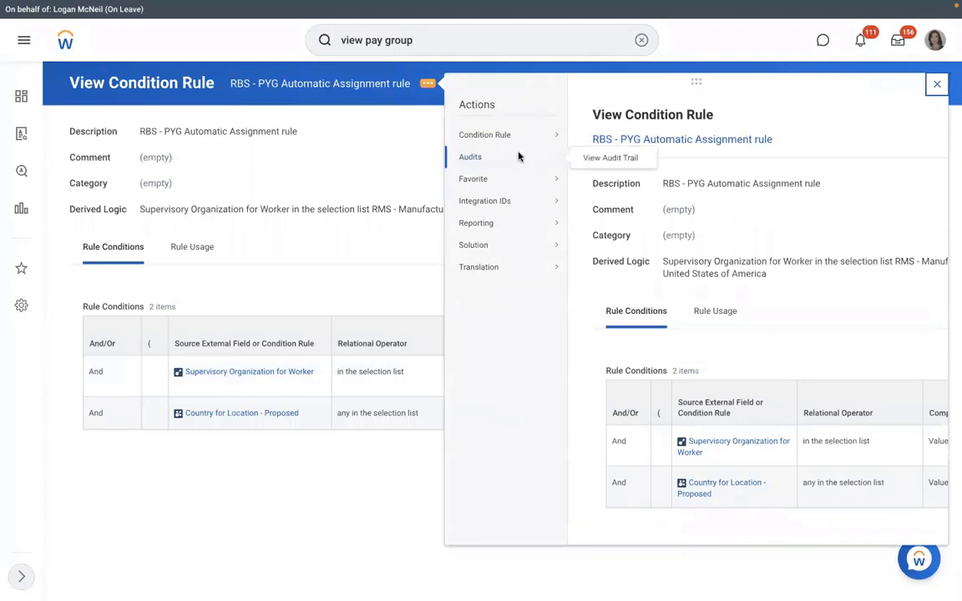
mouse_move(526, 134)
left_click(596, 143)
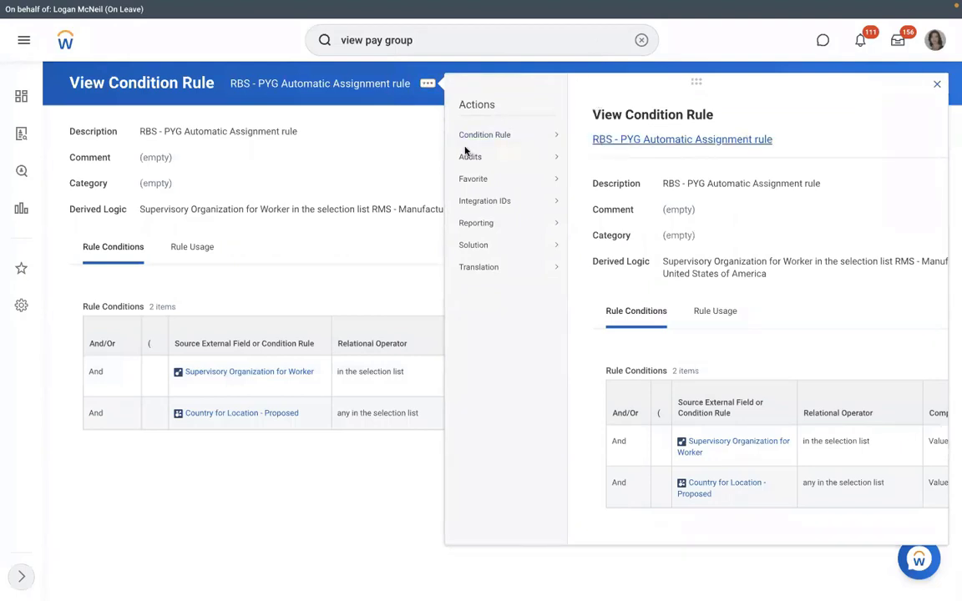
Set the first condition to Supervisory Organization - Proposed matching RMS - Manufacturing ()
left_click(412, 420)
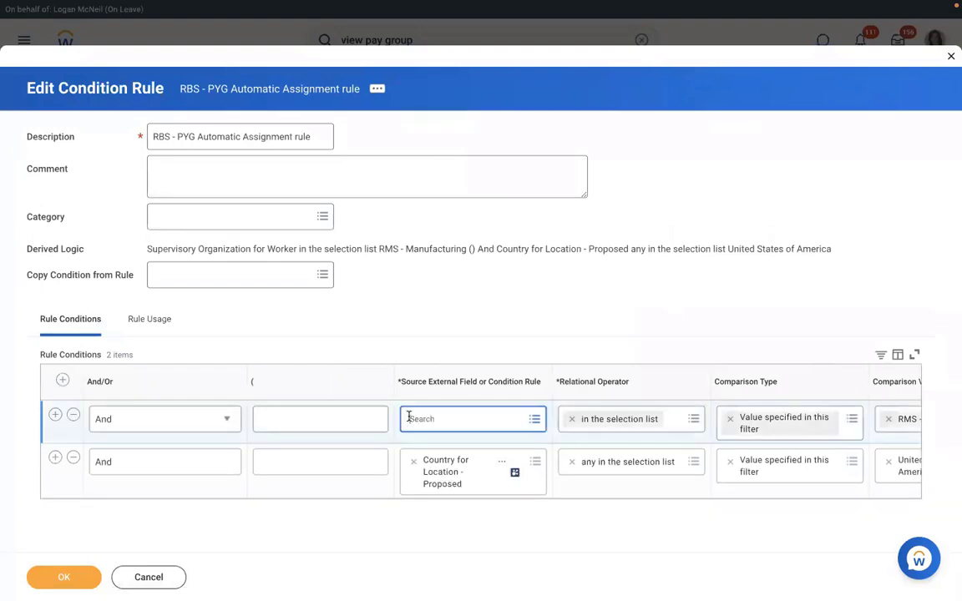
type("supervis")
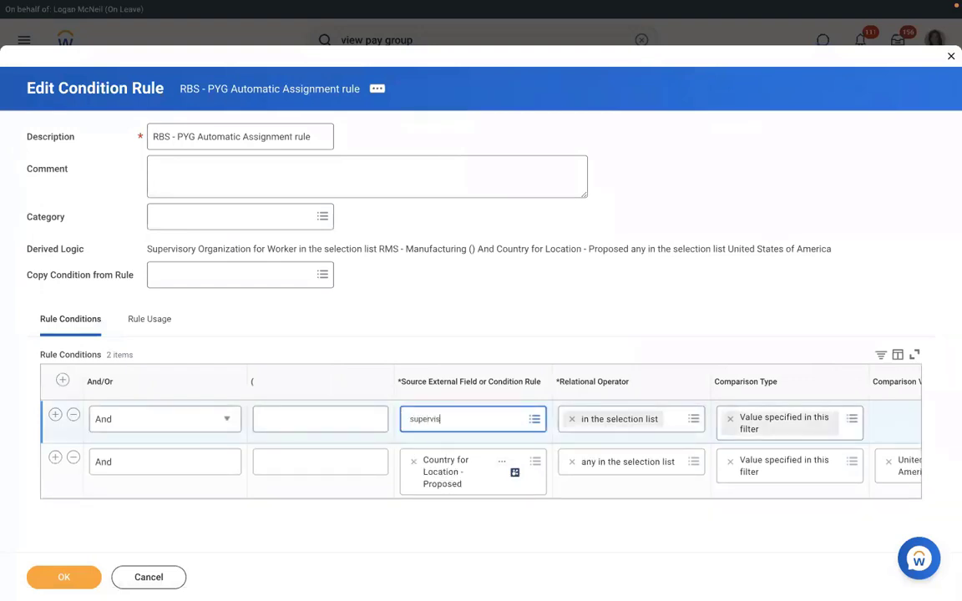
type("ory org")
key("Return")
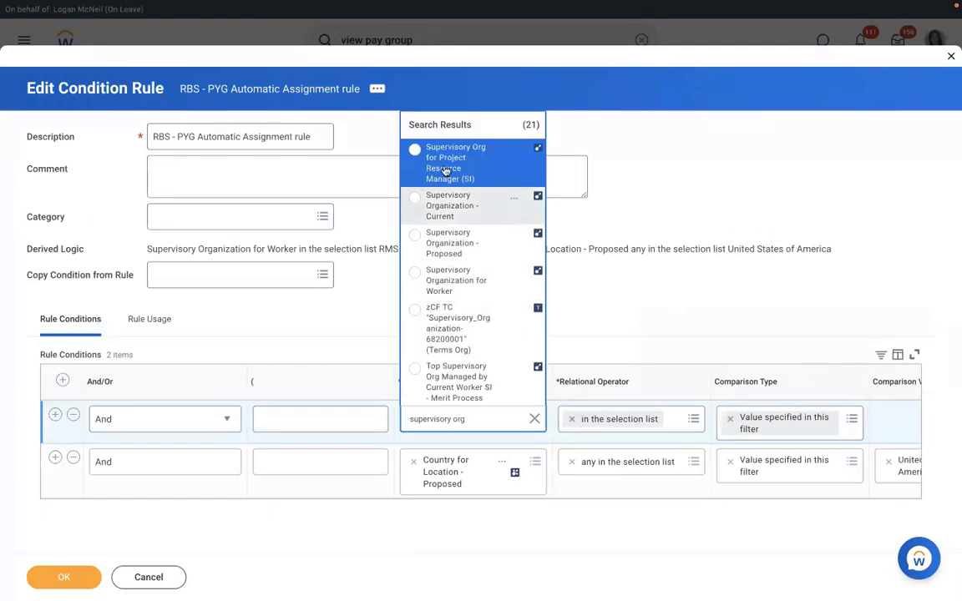
left_click(447, 243)
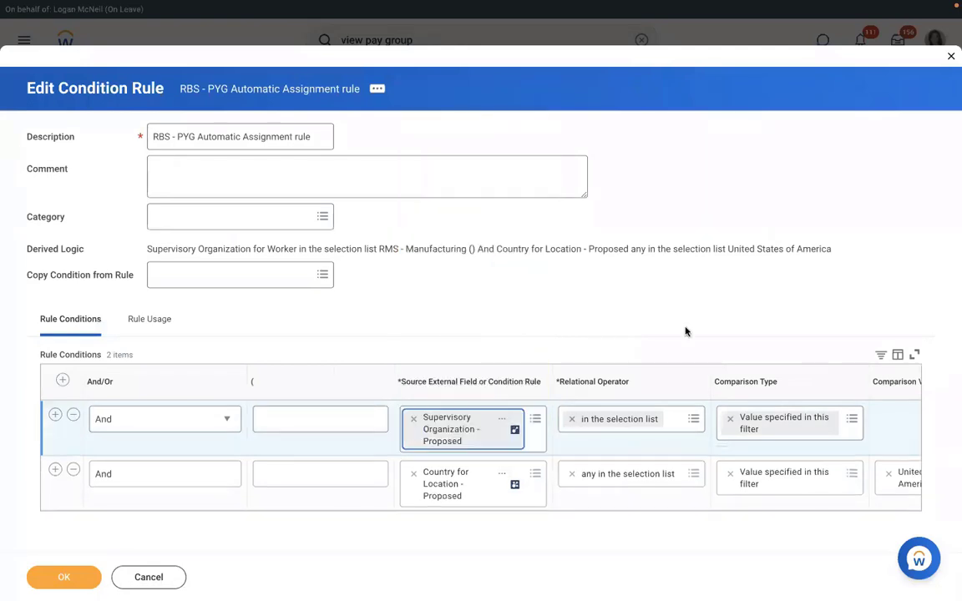
left_click(896, 418)
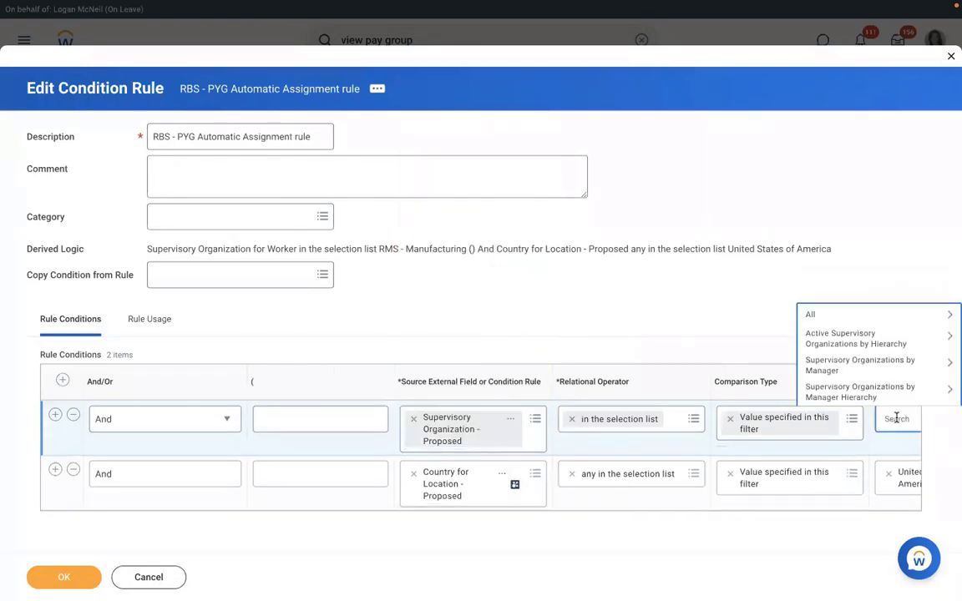
type("rms")
key("Return")
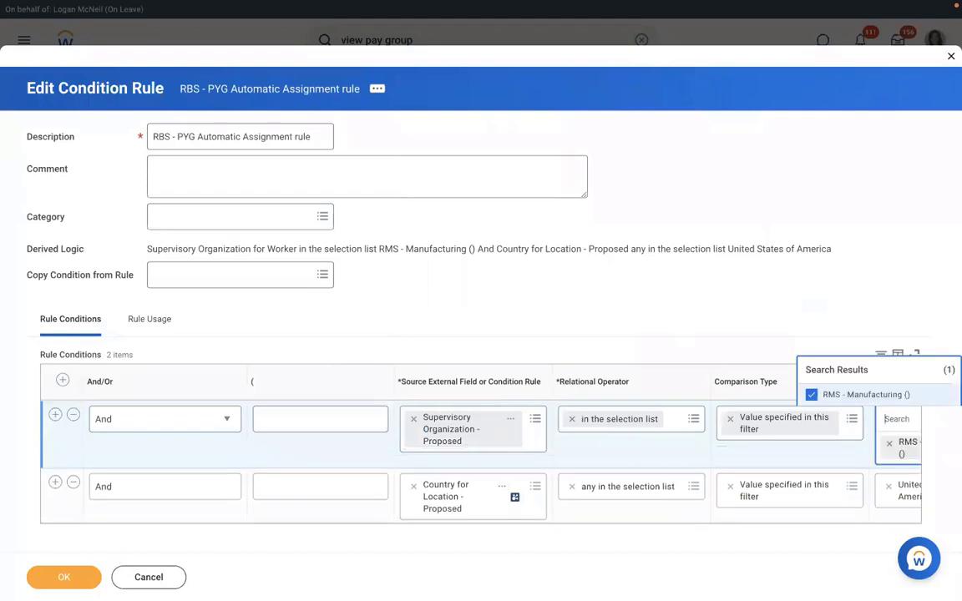
left_click(397, 468)
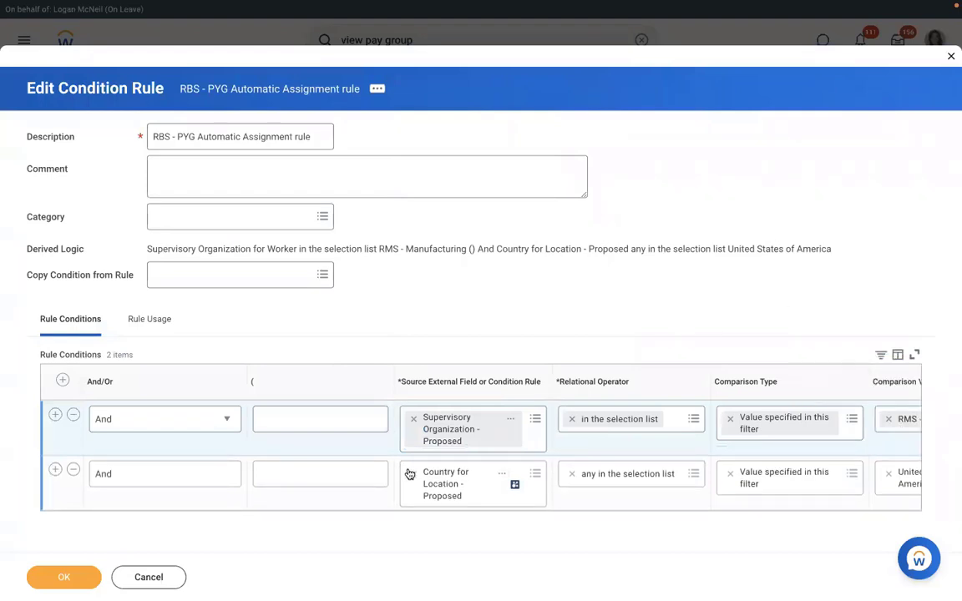
Set the second condition to Country for Location - Proposed matching United States of America
left_click(449, 473)
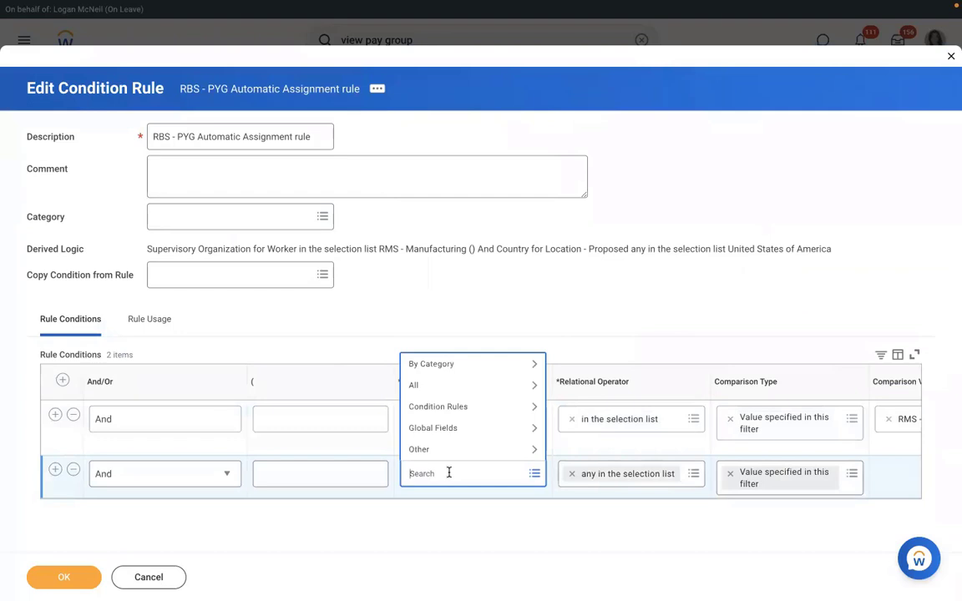
type("l")
key("BackSpace")
type("country")
key("Return")
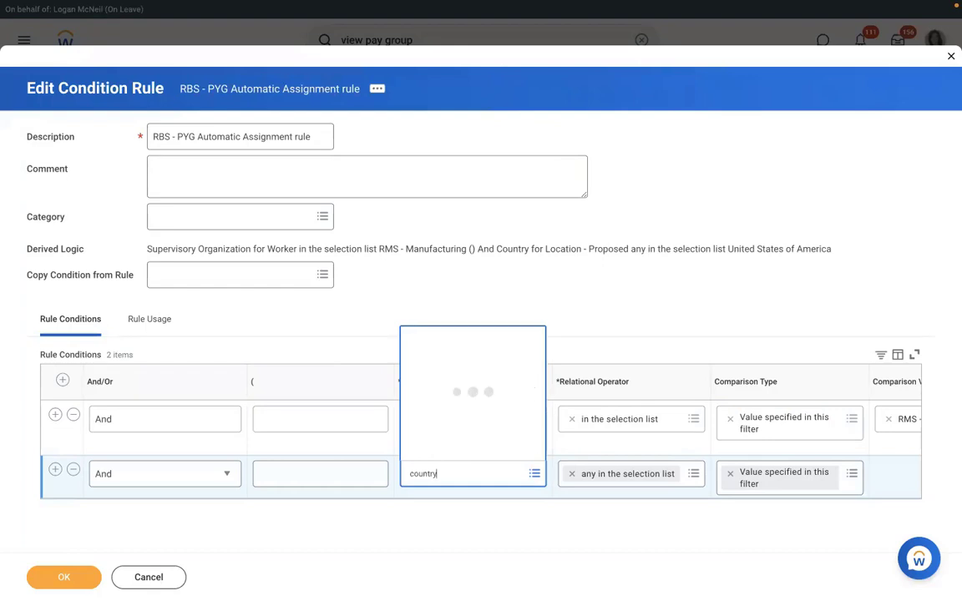
key("Down")
key("Down")
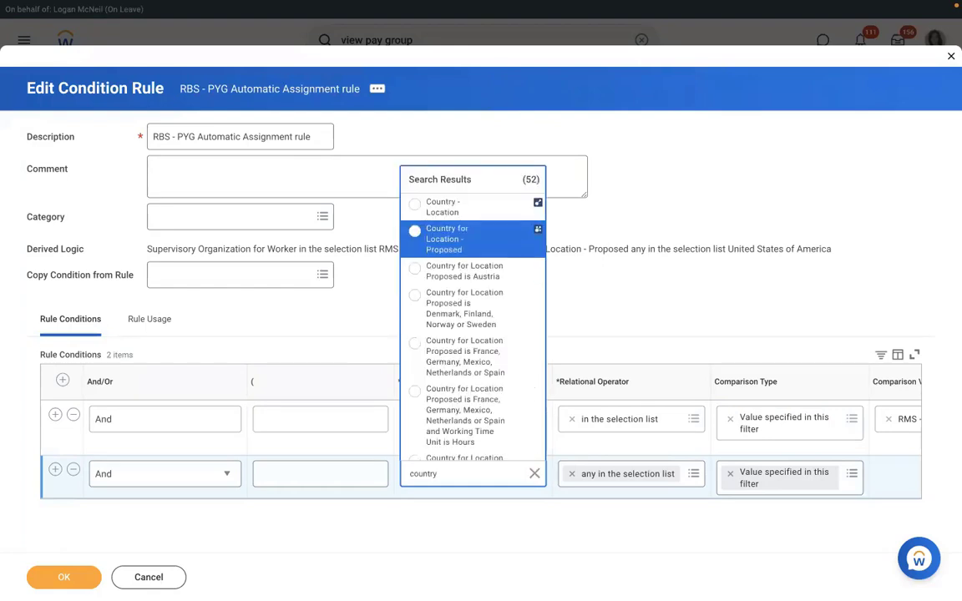
key("Up")
key("Return")
left_click(895, 474)
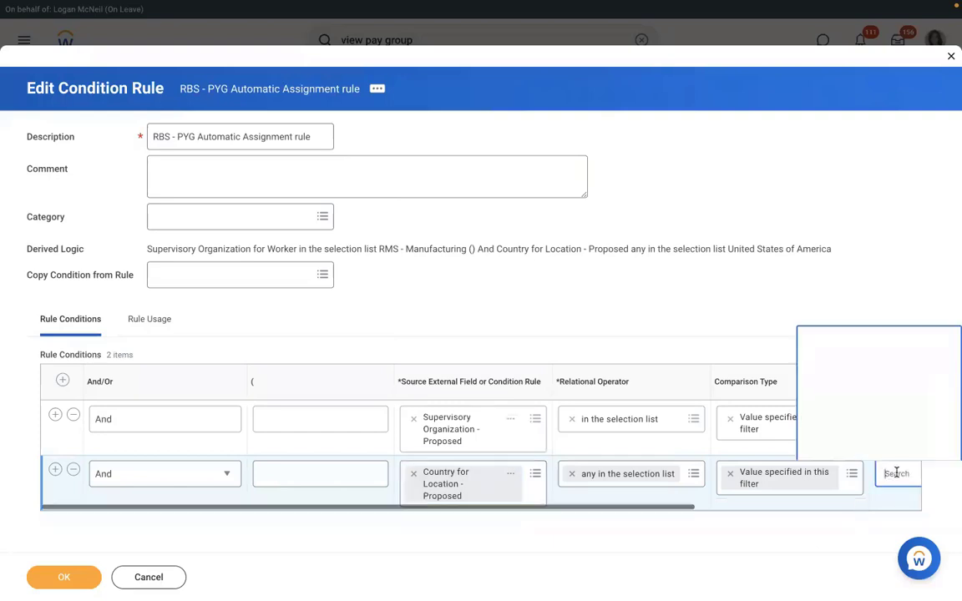
type("u")
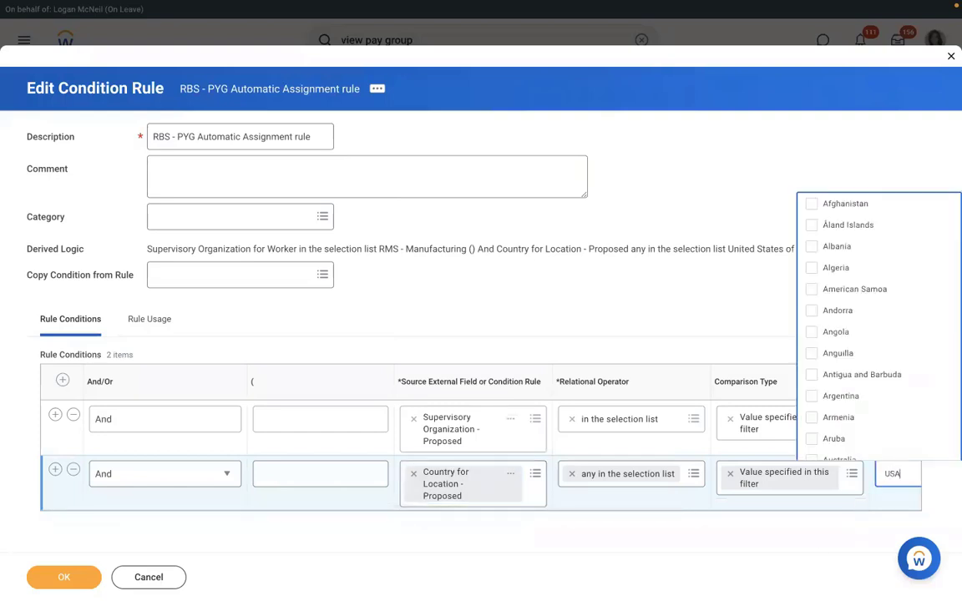
type("SA")
key("Return")
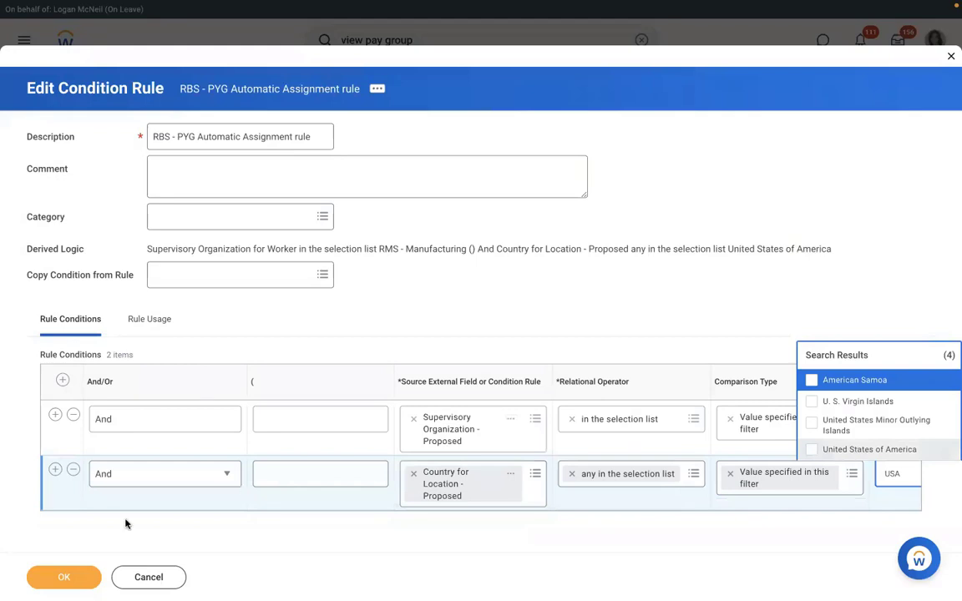
left_click(61, 579)
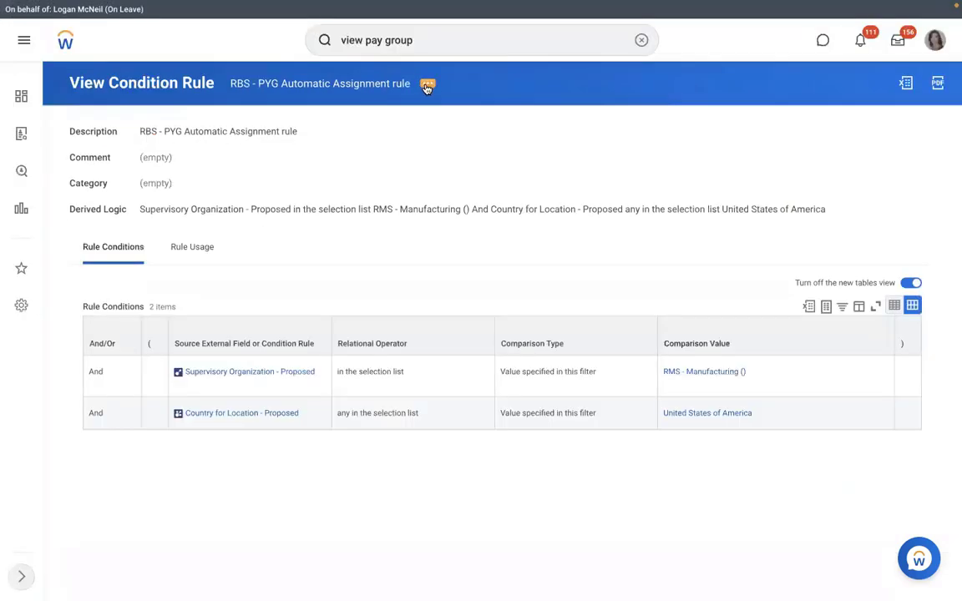
Dismiss the rule's related actions menu and run the 'view pay group' search
left_click(427, 85)
mouse_move(504, 141)
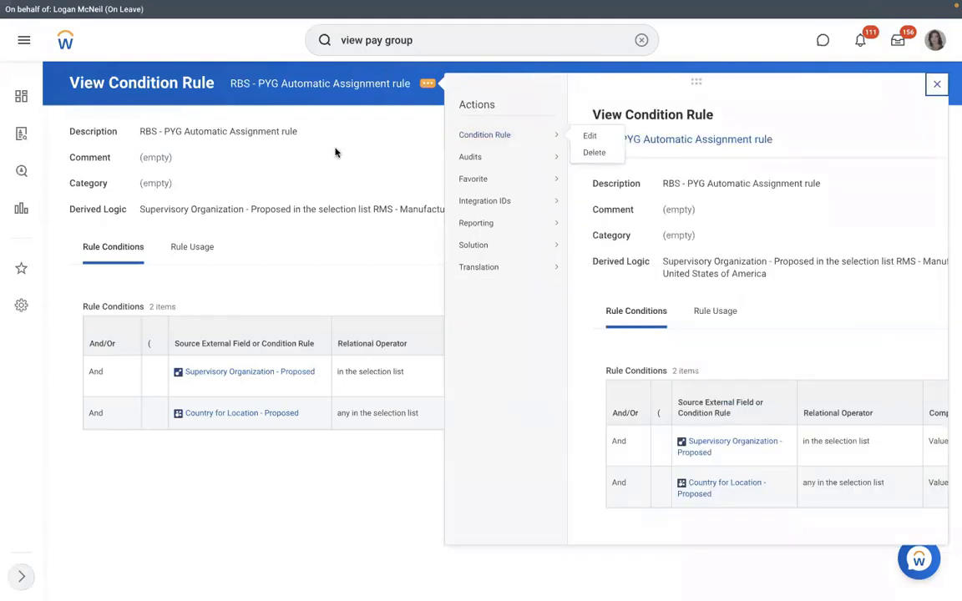
left_click(280, 83)
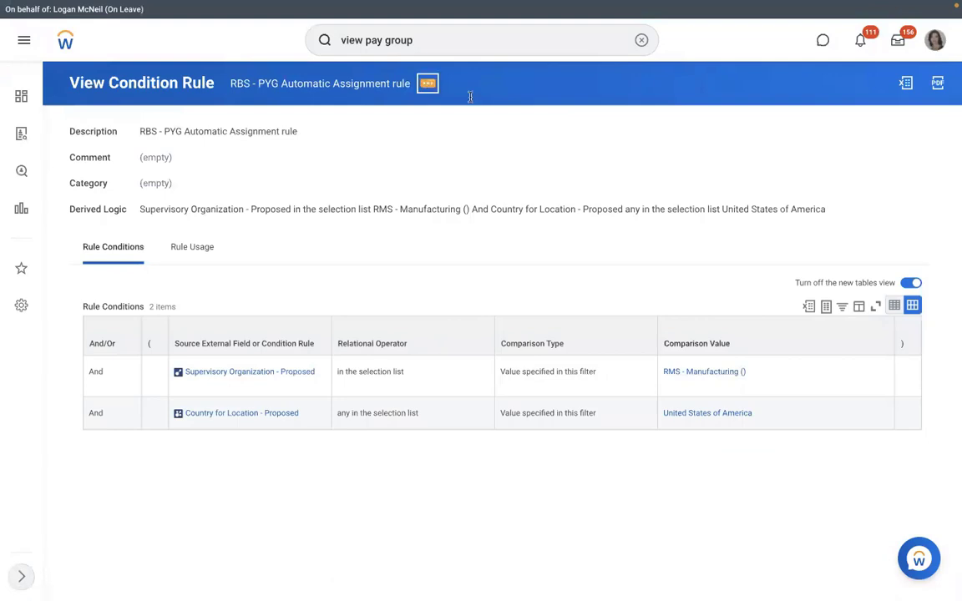
mouse_move(502, 136)
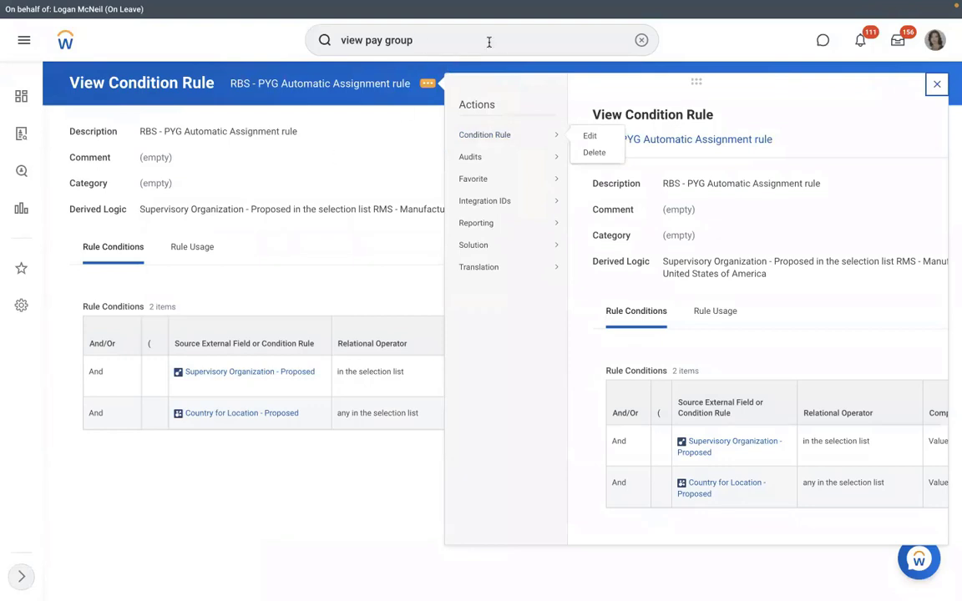
key("Return")
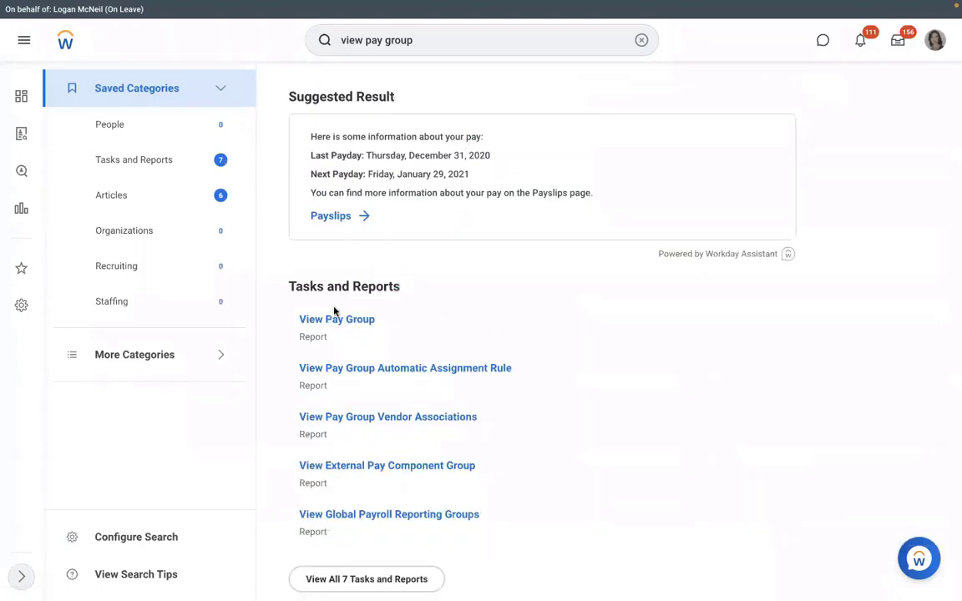
Run View Pay Group for RBS - Monthly PYG
left_click(331, 320)
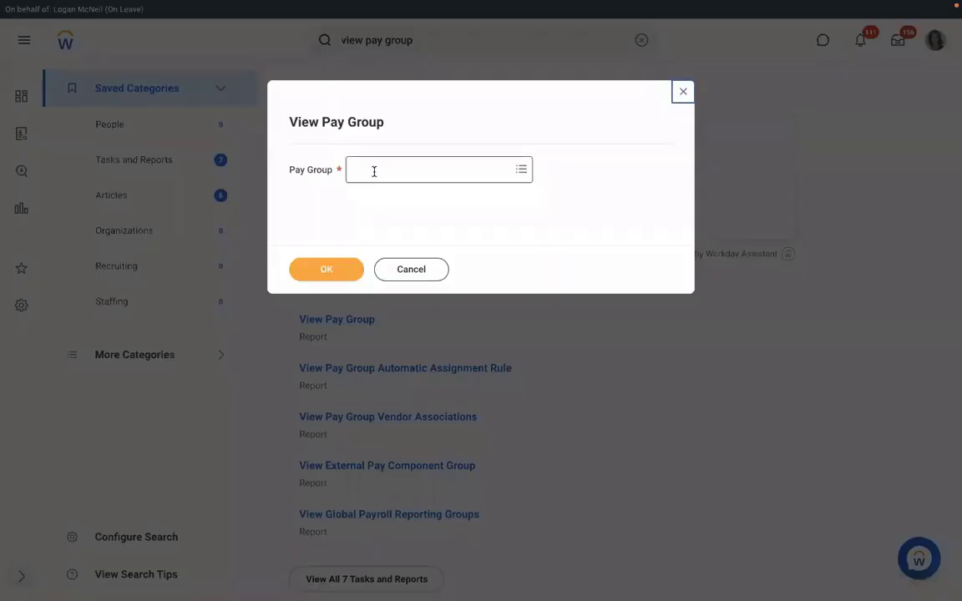
left_click(374, 172)
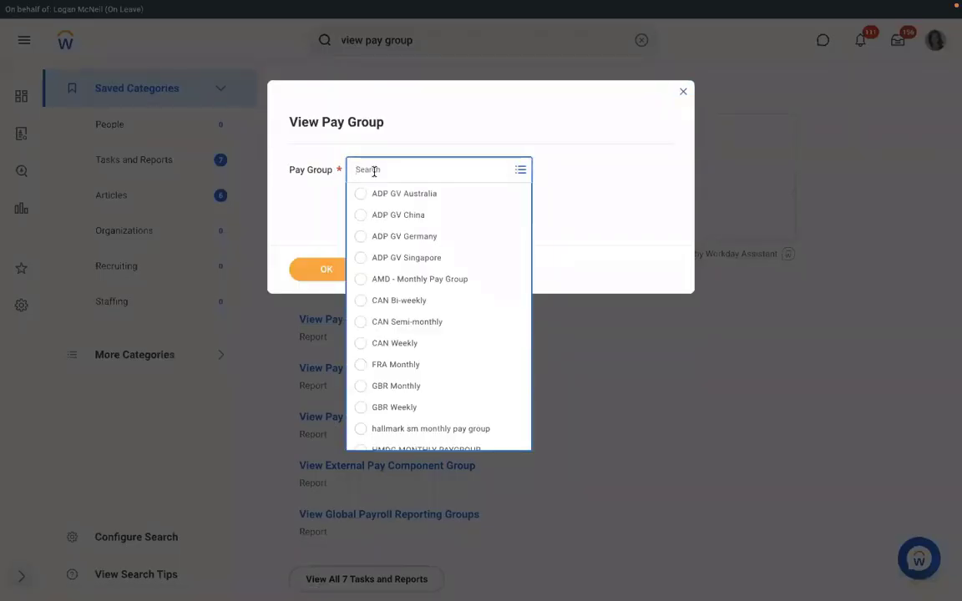
type("RMD")
key("Return")
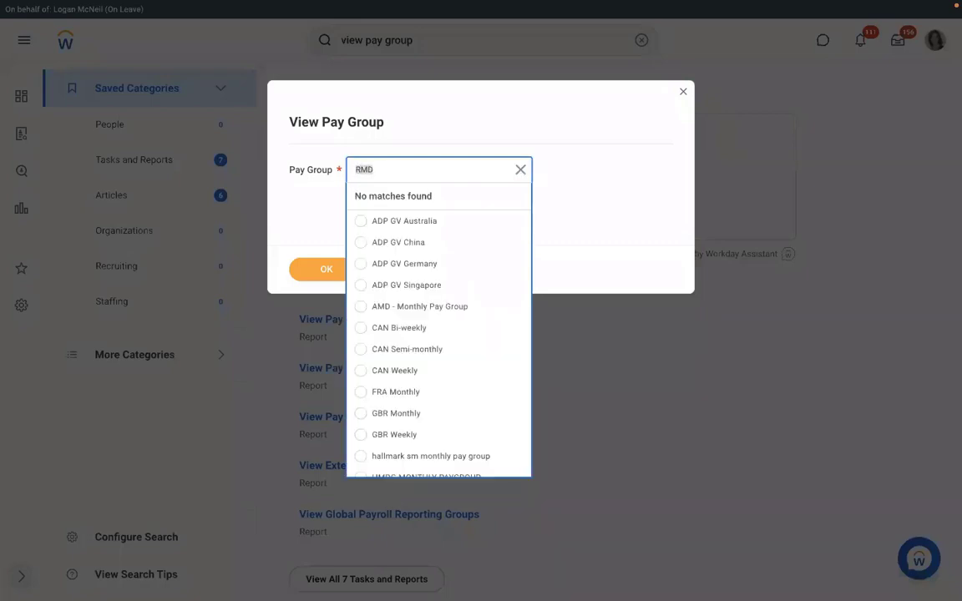
type("RBS")
key("Return")
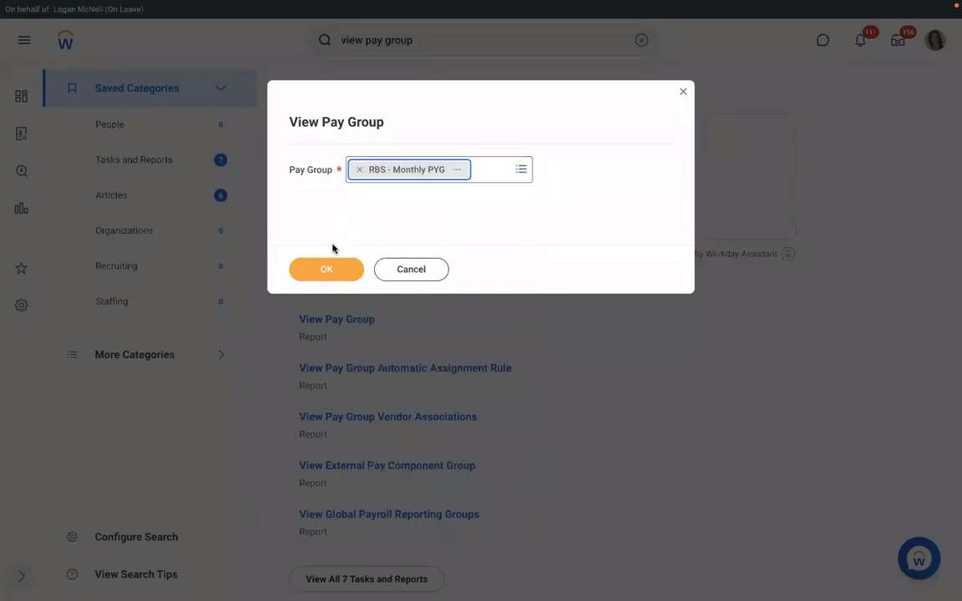
left_click(327, 266)
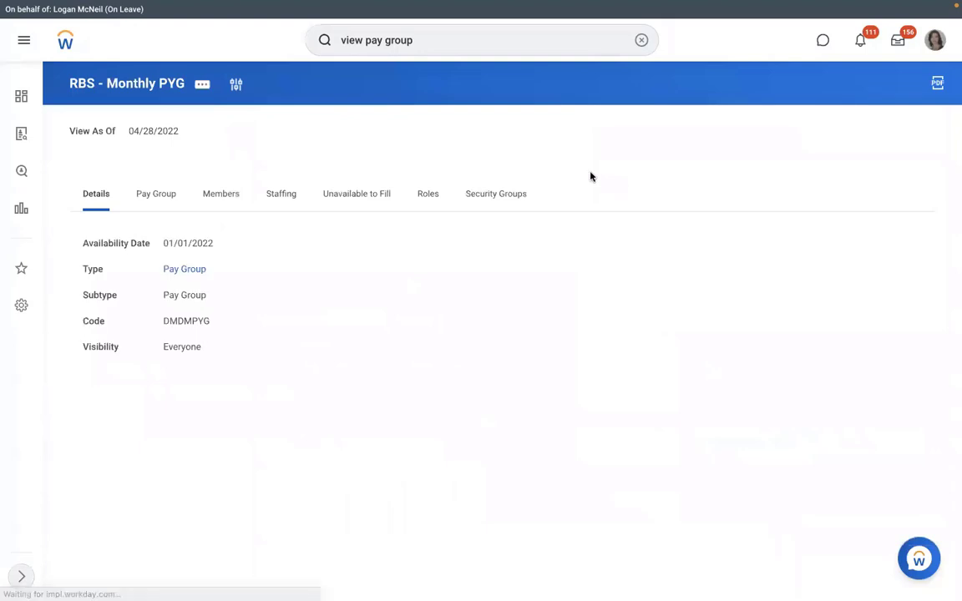
On the Pay Group tab, choose Organization > Edit Organization from related actions
left_click(158, 206)
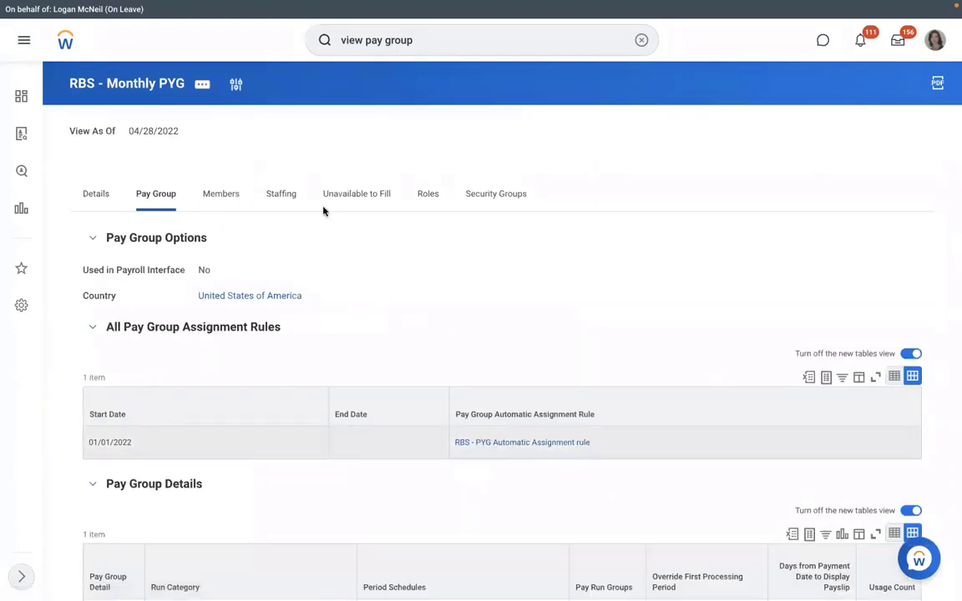
left_click(203, 85)
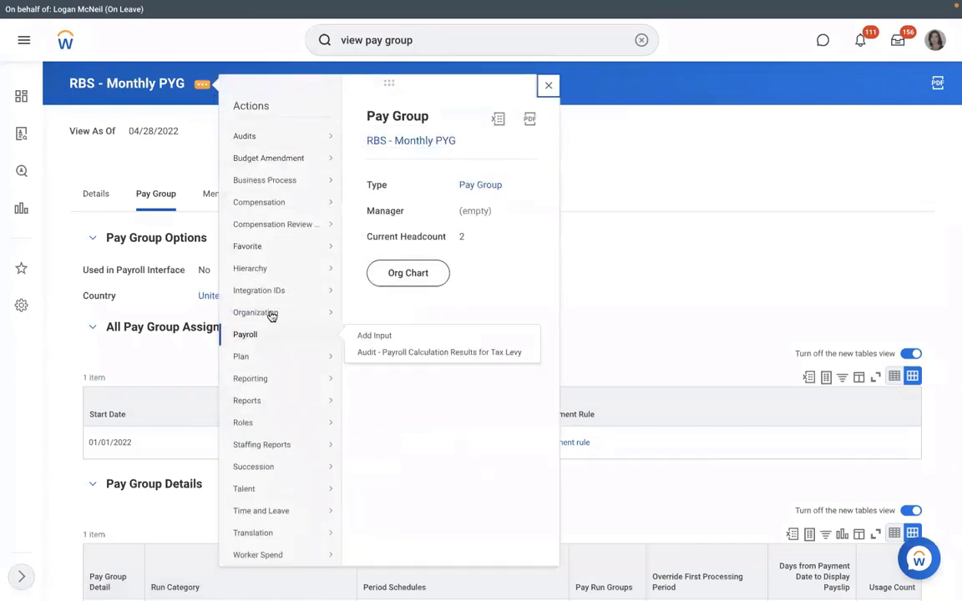
mouse_move(266, 313)
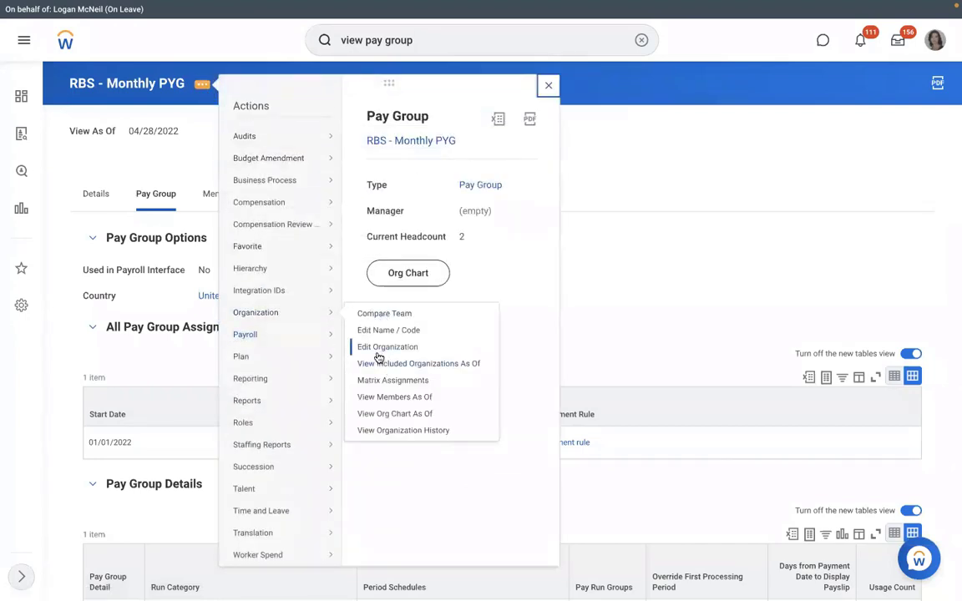
left_click(378, 350)
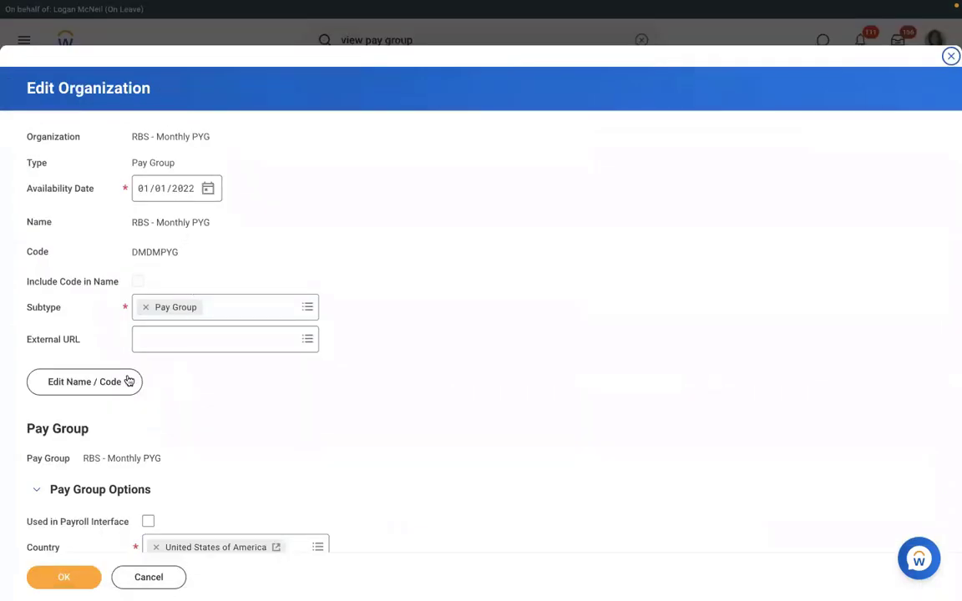
Rename RBS - Monthly PYG to RMS - Monthly PYG effective 01/01/2022 and reopen it
left_click(115, 386)
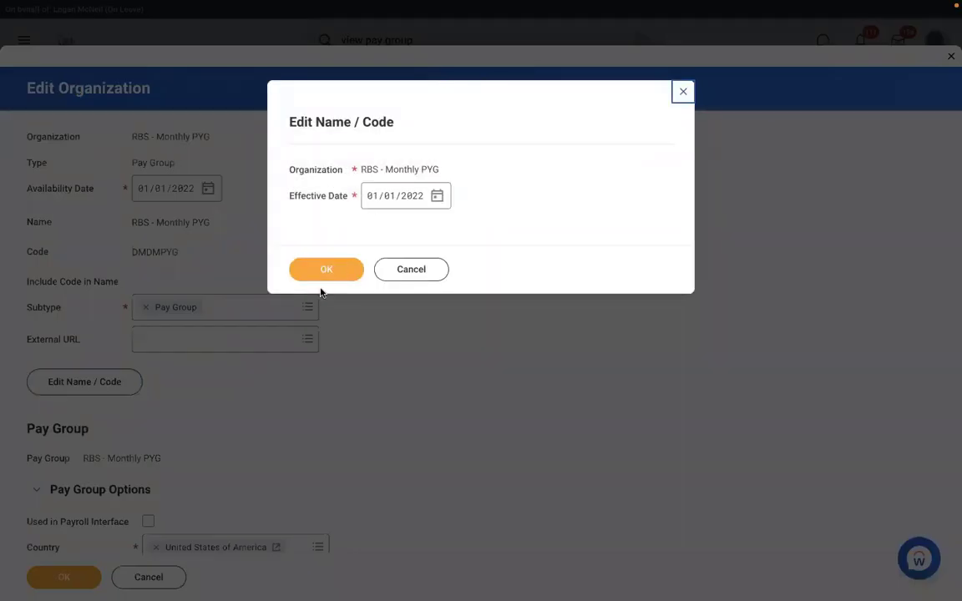
left_click(313, 276)
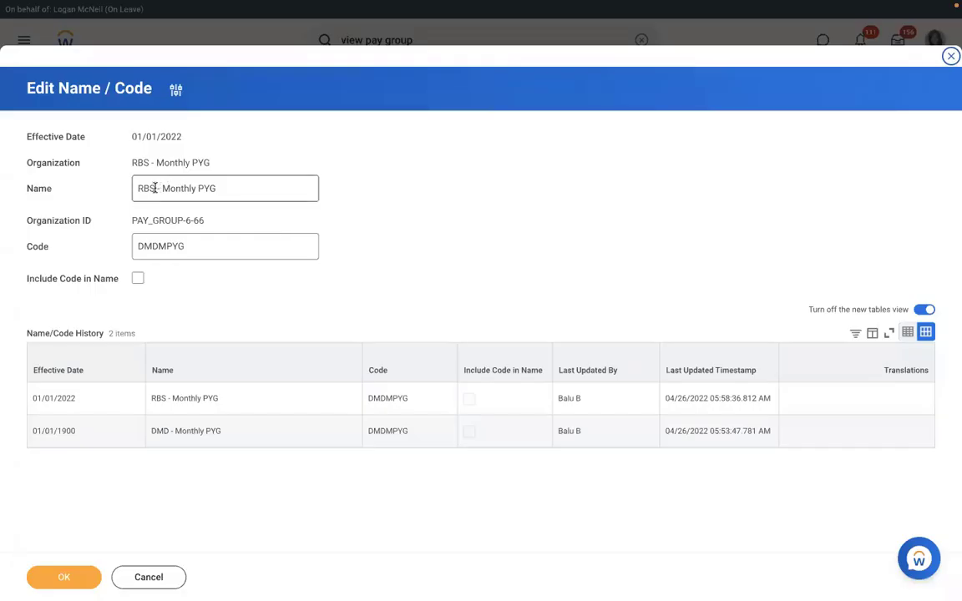
left_click(155, 188)
key("BackSpace")
key("BackSpace")
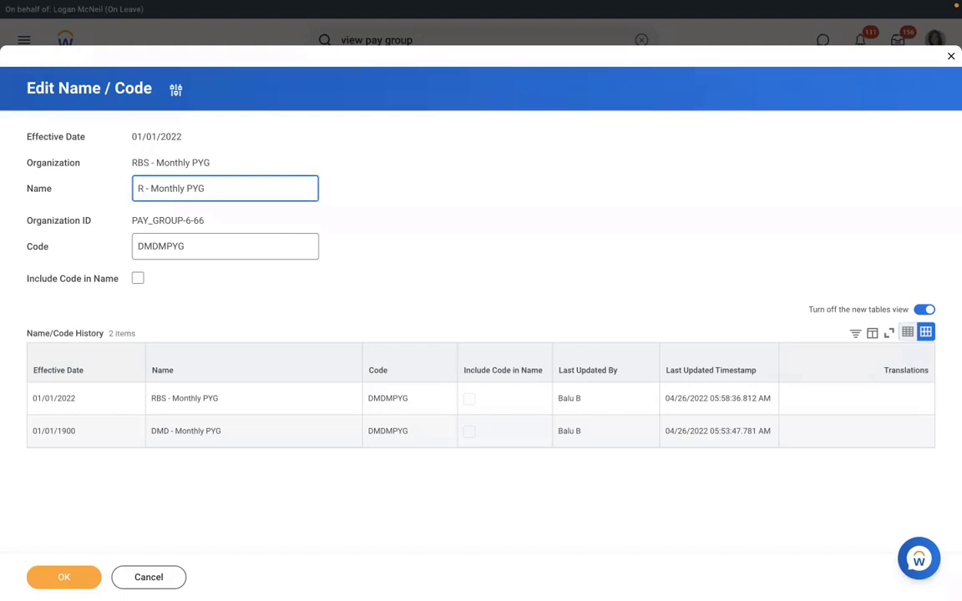
type("MS")
left_click(63, 578)
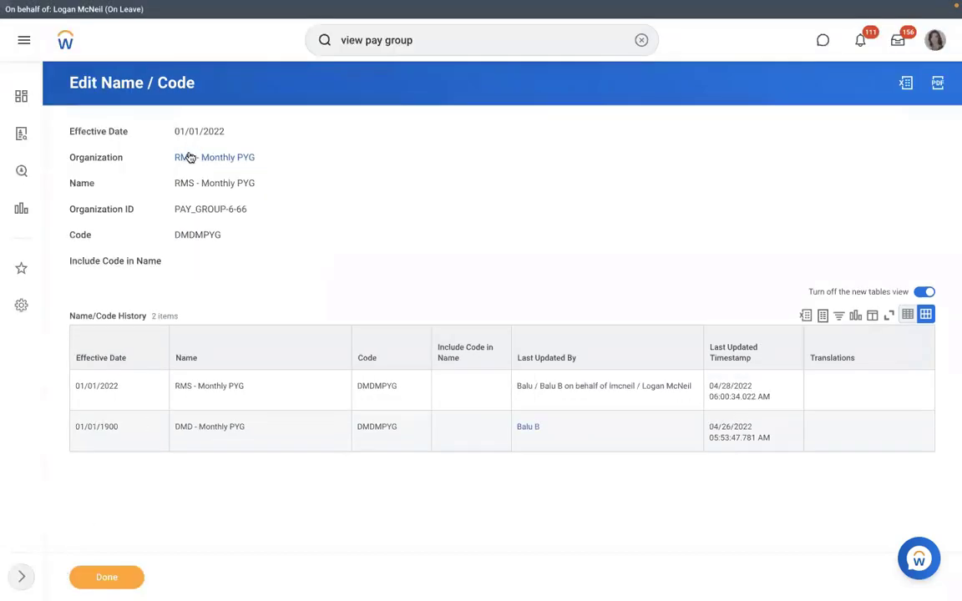
left_click(190, 157)
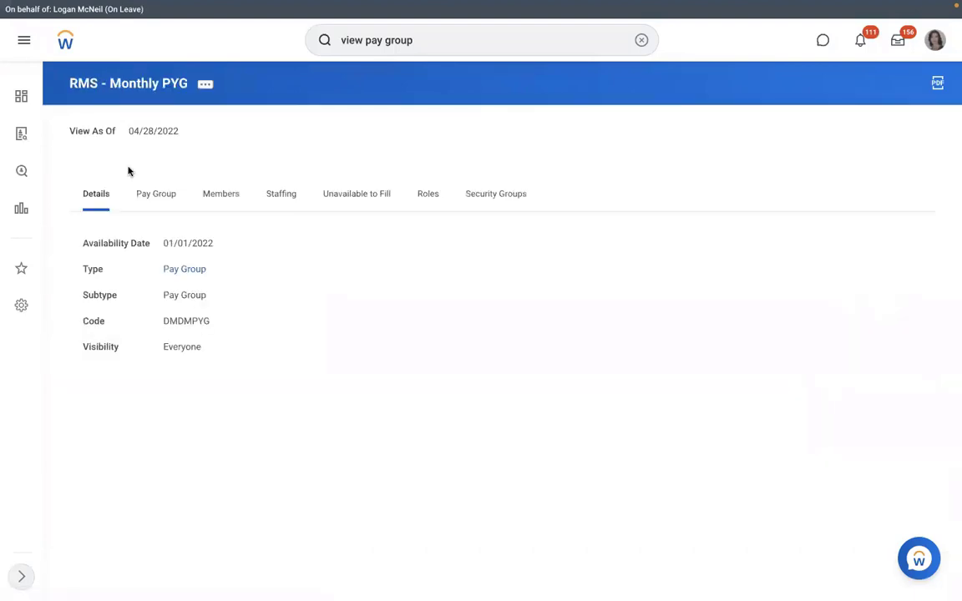
Start the Test action on the pay group's automatic assignment rule
left_click(155, 199)
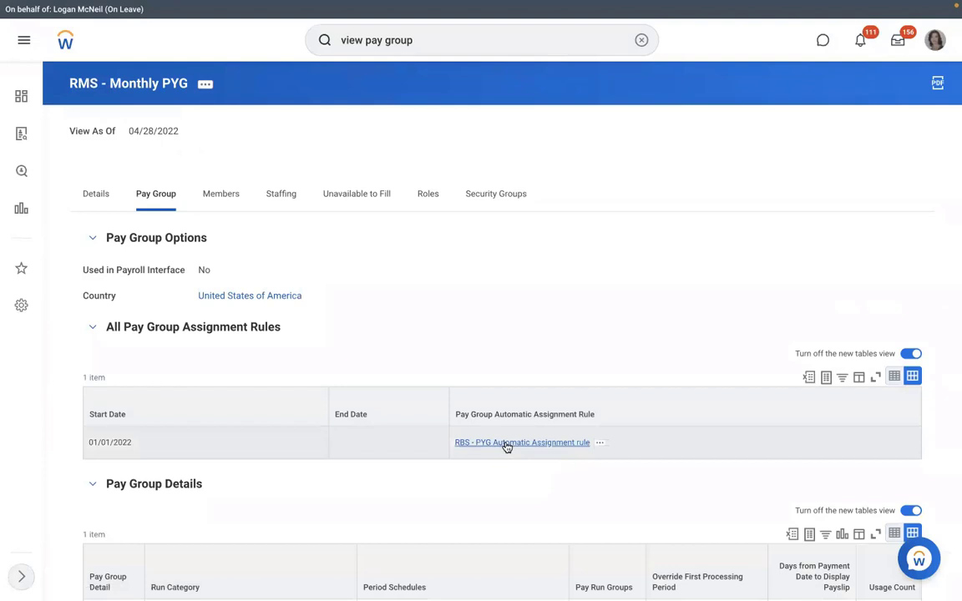
left_click(599, 443)
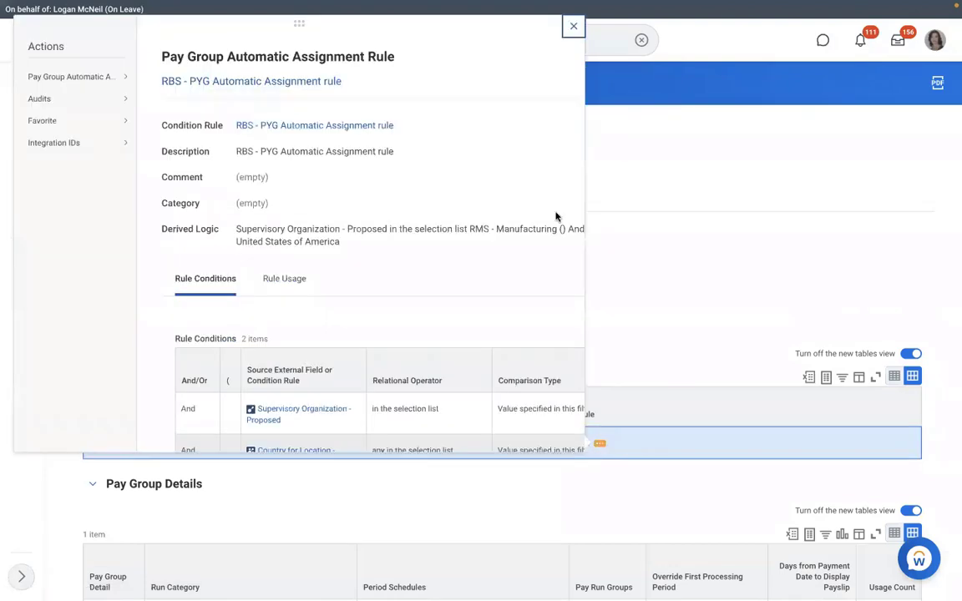
mouse_move(107, 80)
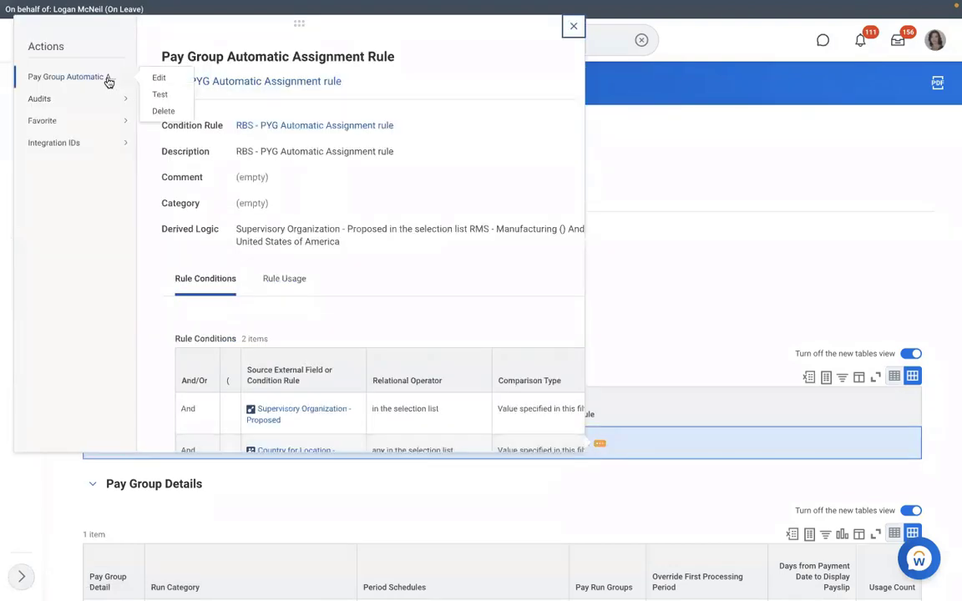
left_click(158, 94)
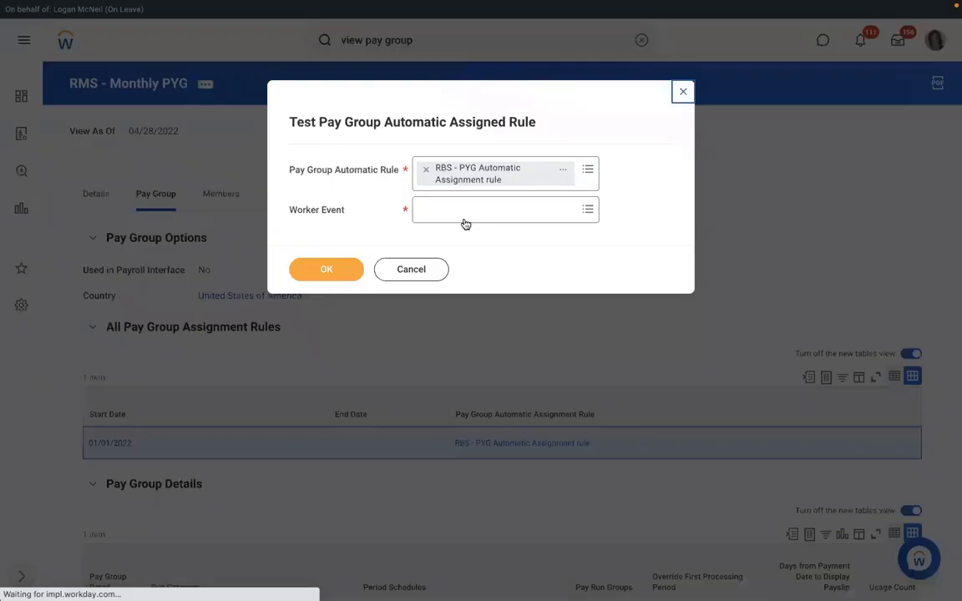
Test against the new hire's Assign Pay Group event; the rule result is Yes
left_click(453, 214)
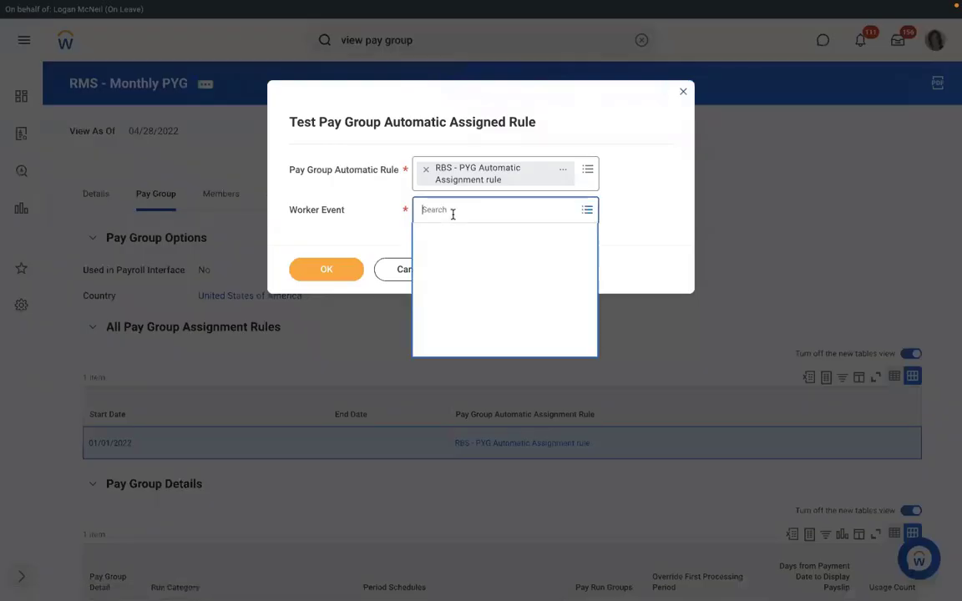
type("RICHAR")
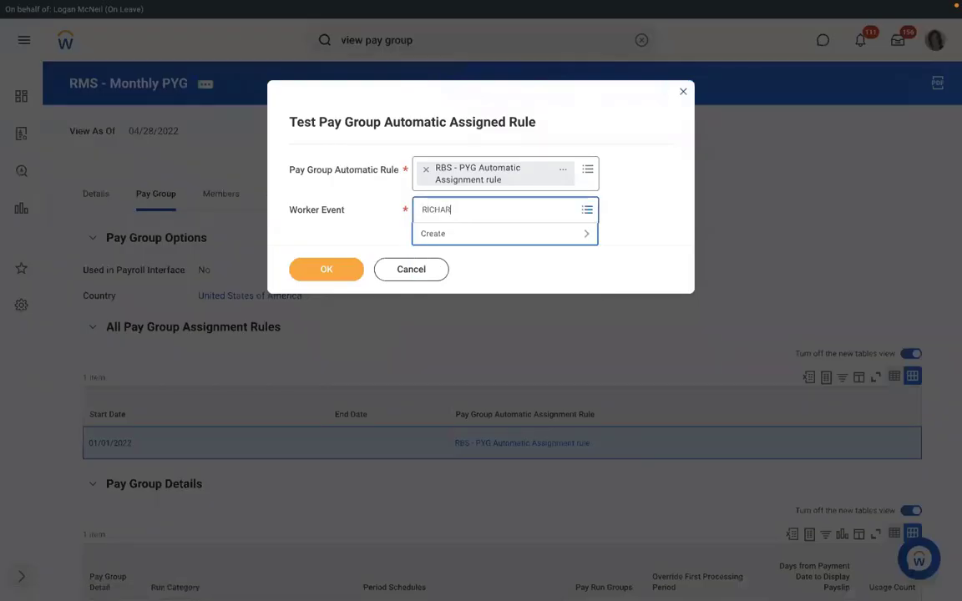
type("D K")
key("Return")
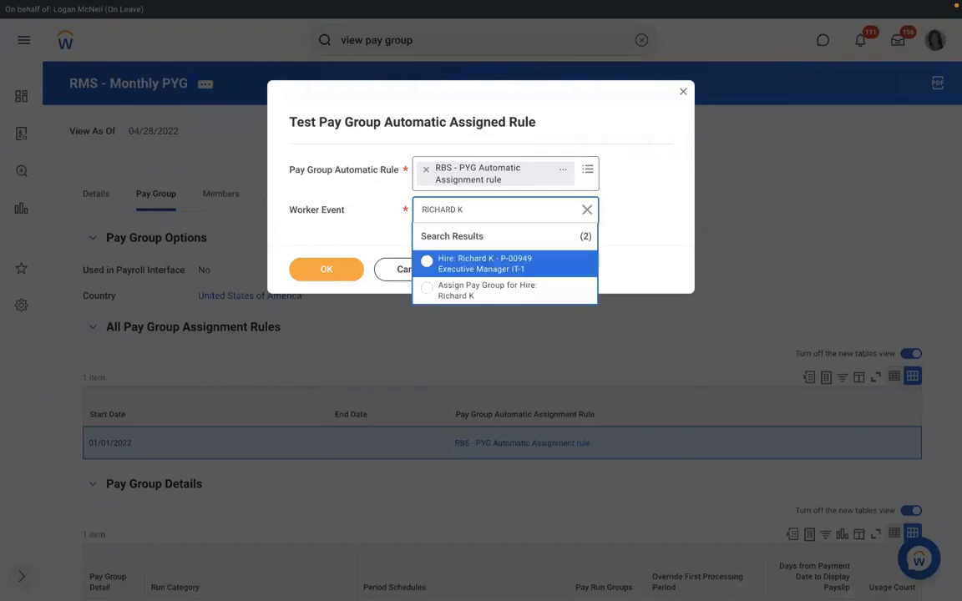
left_click(455, 286)
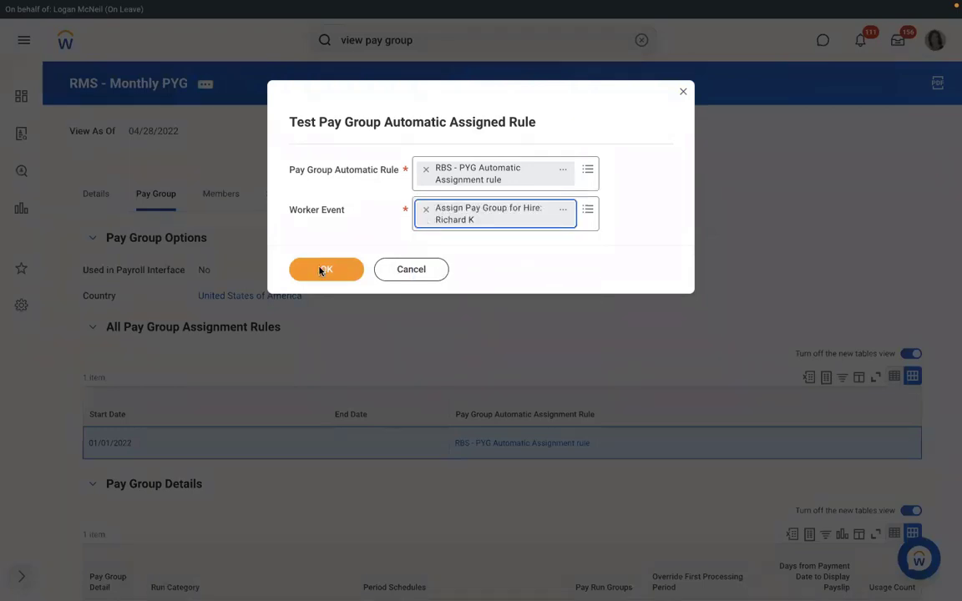
left_click(322, 272)
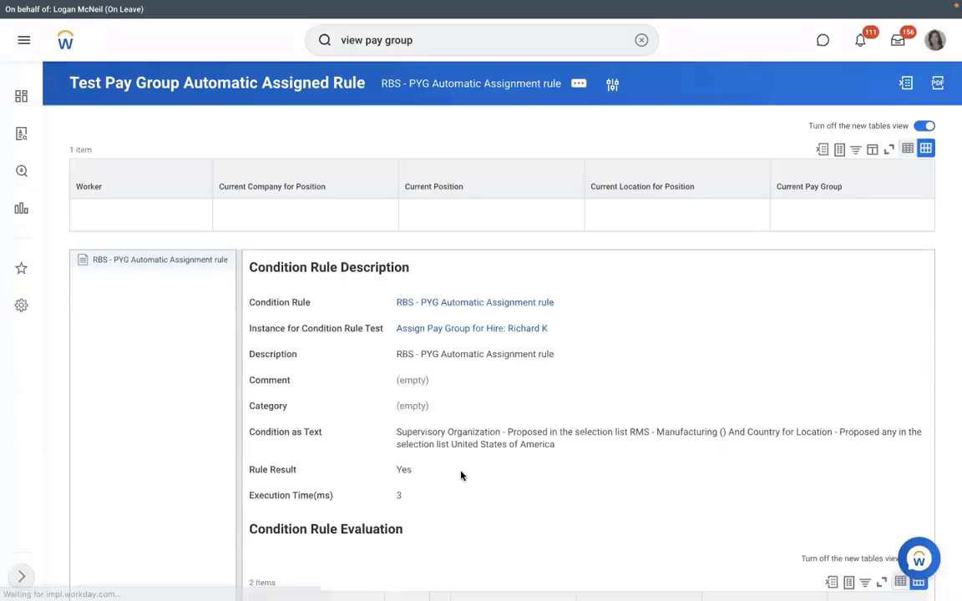
left_click_drag(432, 474, 385, 470)
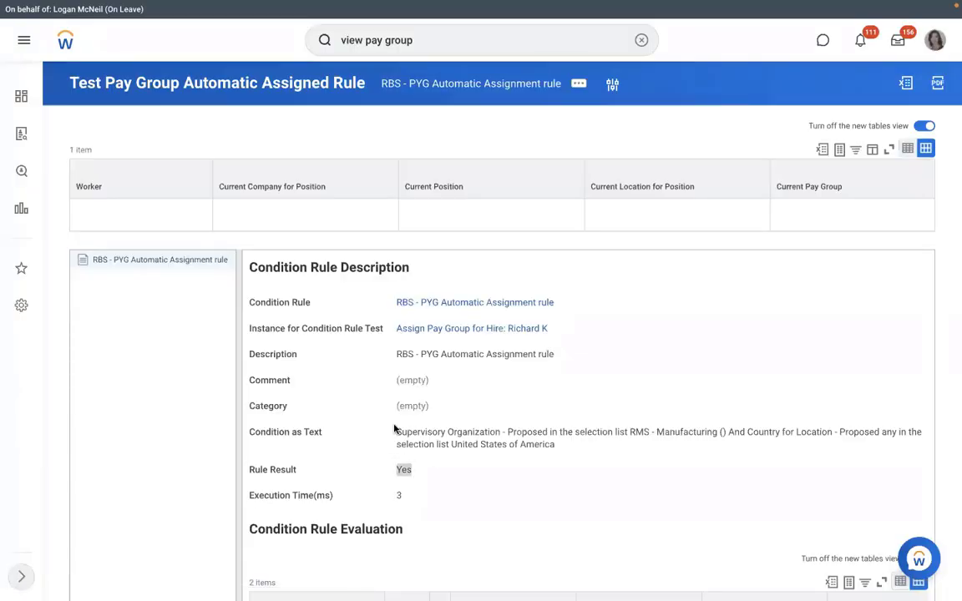
left_click(661, 352)
Change the condition rule description from RBS to 'RMS - PYG Automatic Assignment rule' and save
left_click(564, 302)
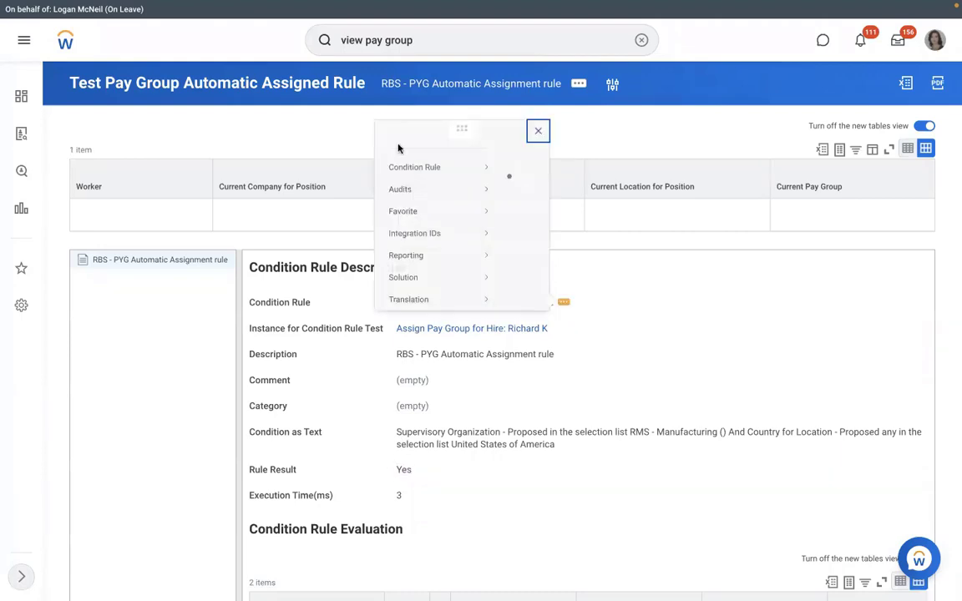
left_click(158, 77)
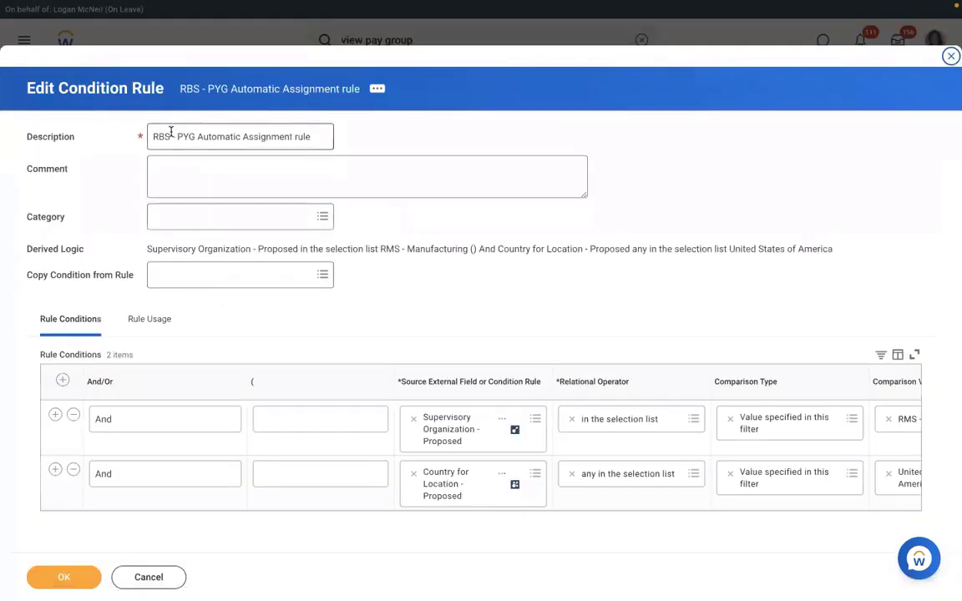
left_click(171, 137)
key("BackSpace")
key("BackSpace")
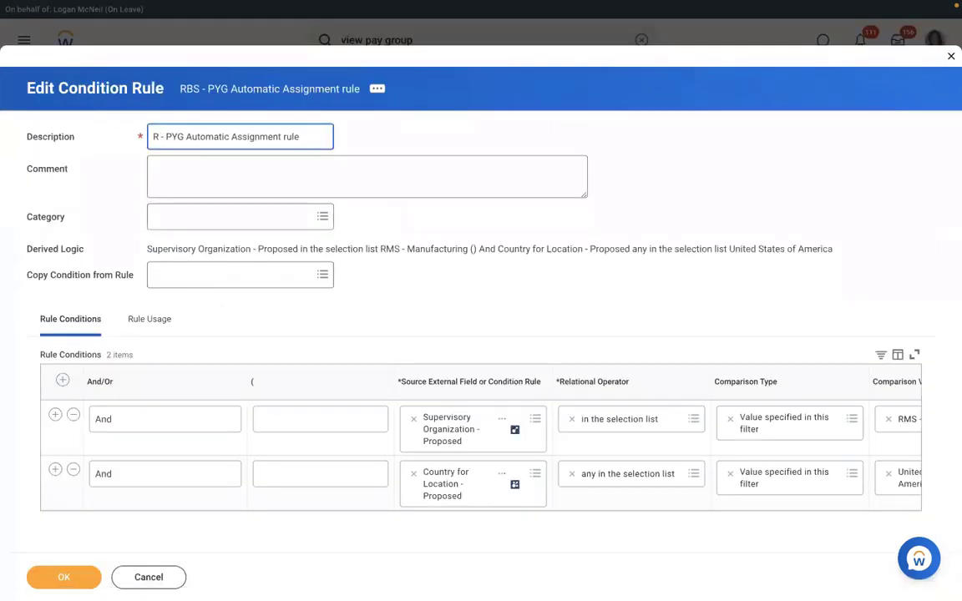
type("MS")
left_click(76, 568)
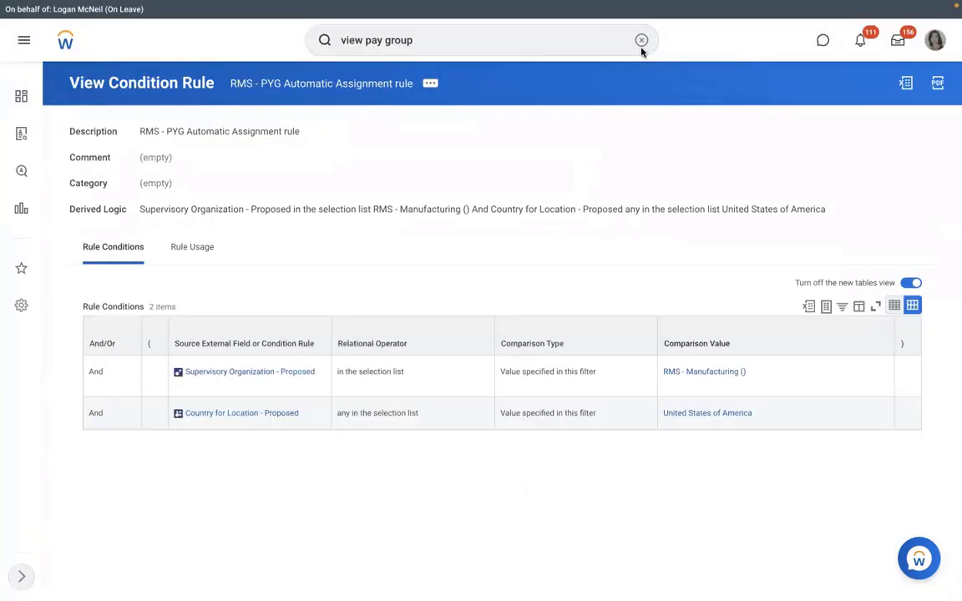
Cancel the in-progress P-00949 Executive Manager IT-1 hire in RMS - Manufacturing with comment TEST
left_click(694, 372)
left_click(214, 220)
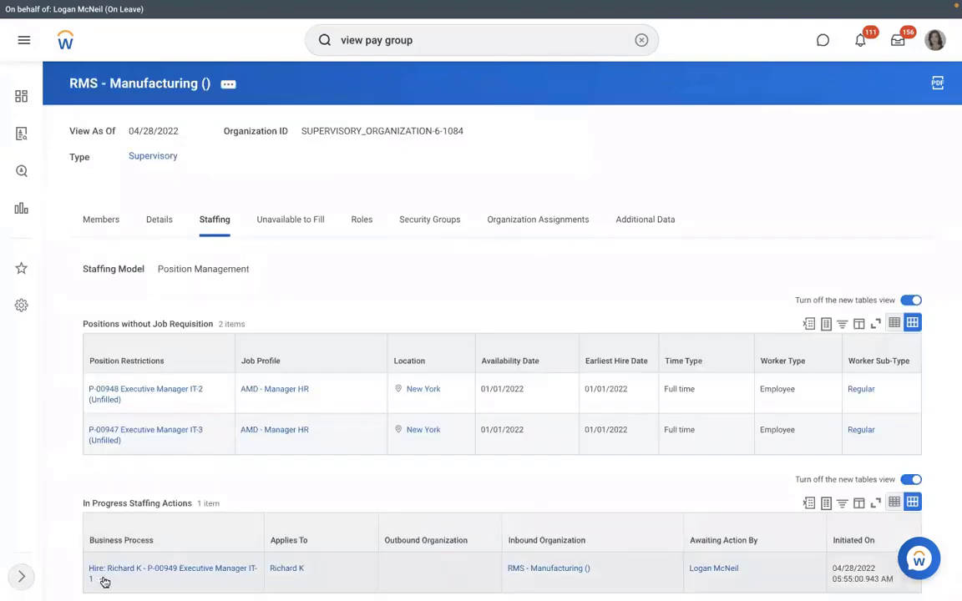
left_click(103, 580)
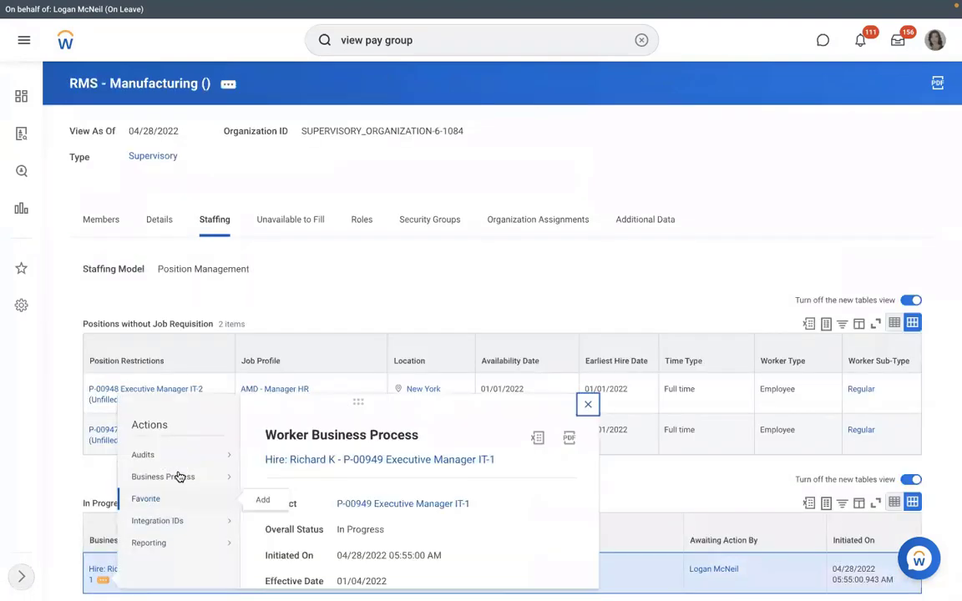
mouse_move(240, 483)
left_click(562, 260)
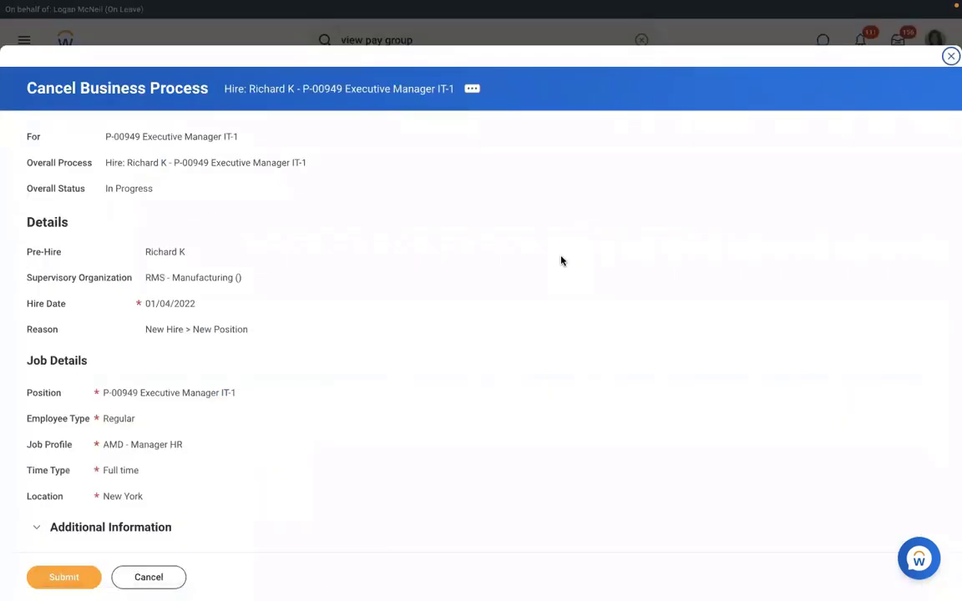
scroll(562, 261, "down", 4)
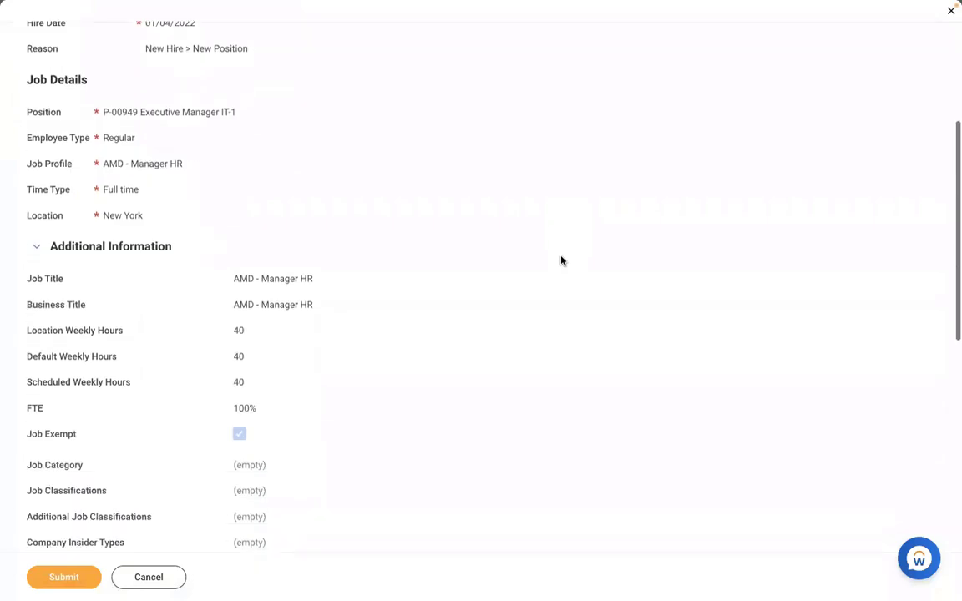
scroll(561, 260, "down", 7)
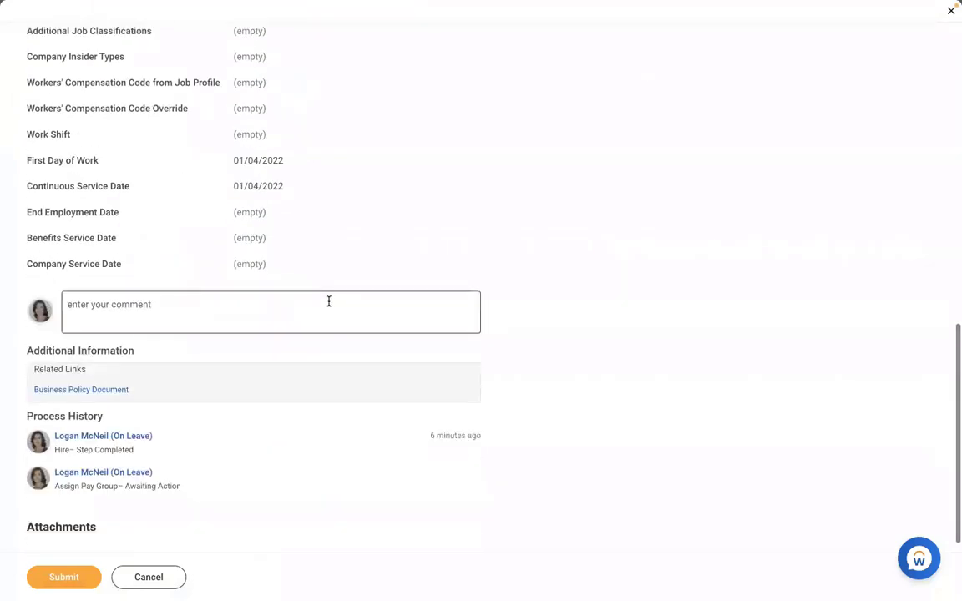
left_click(328, 302)
type("TEST")
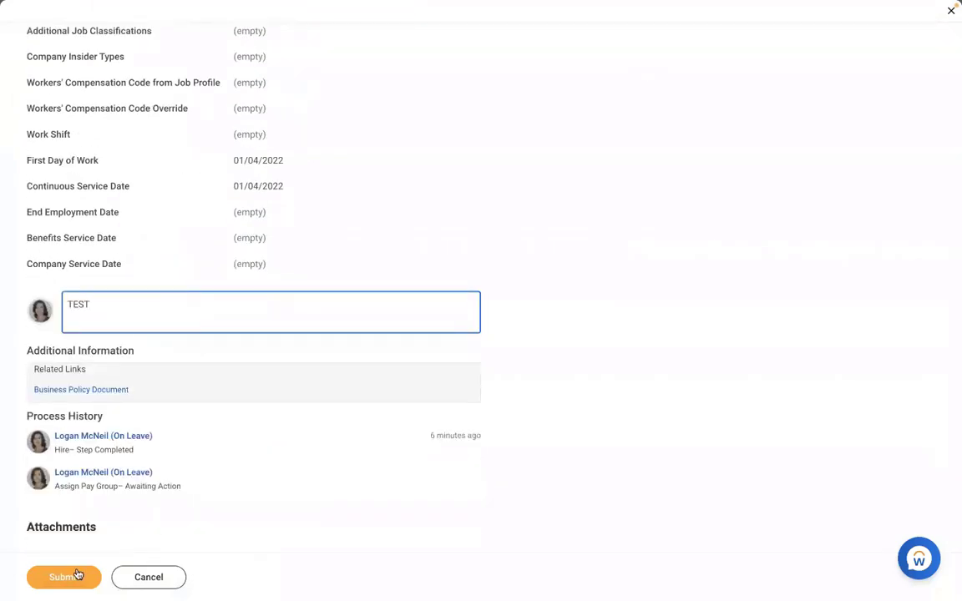
left_click(77, 574)
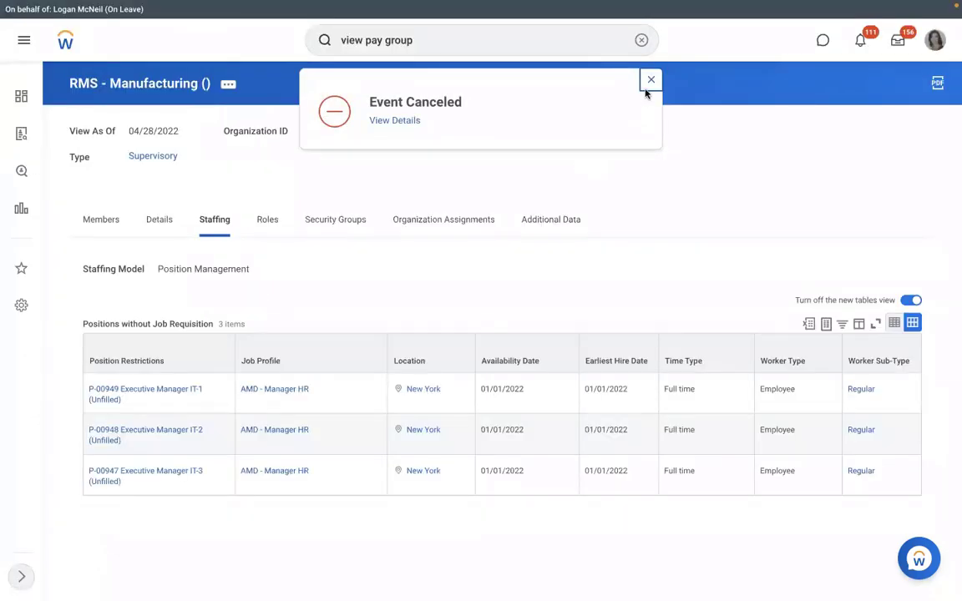
Start a hire into position P-00949 and search existing people by the new hire's first name
left_click(131, 401)
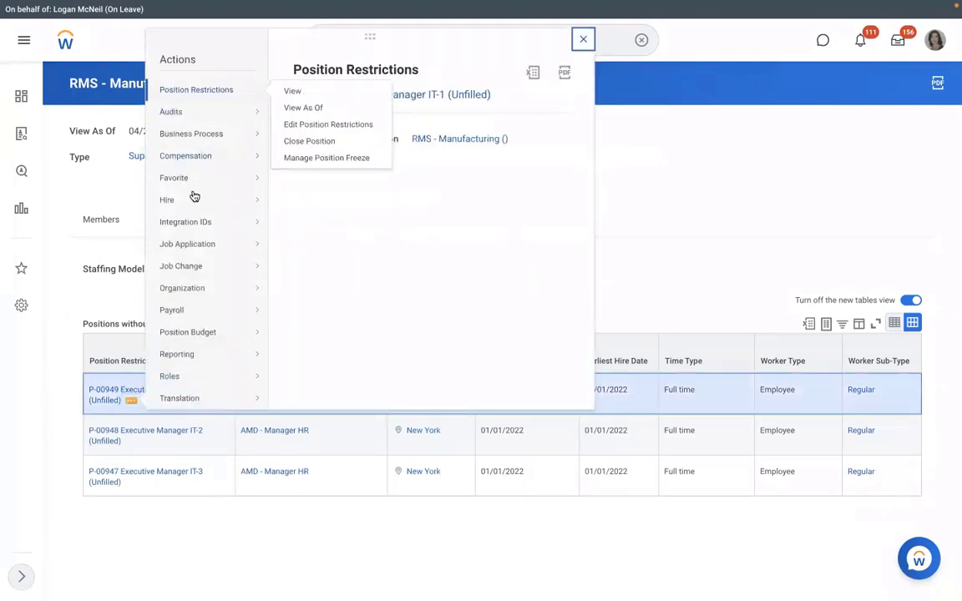
mouse_move(194, 198)
left_click(330, 201)
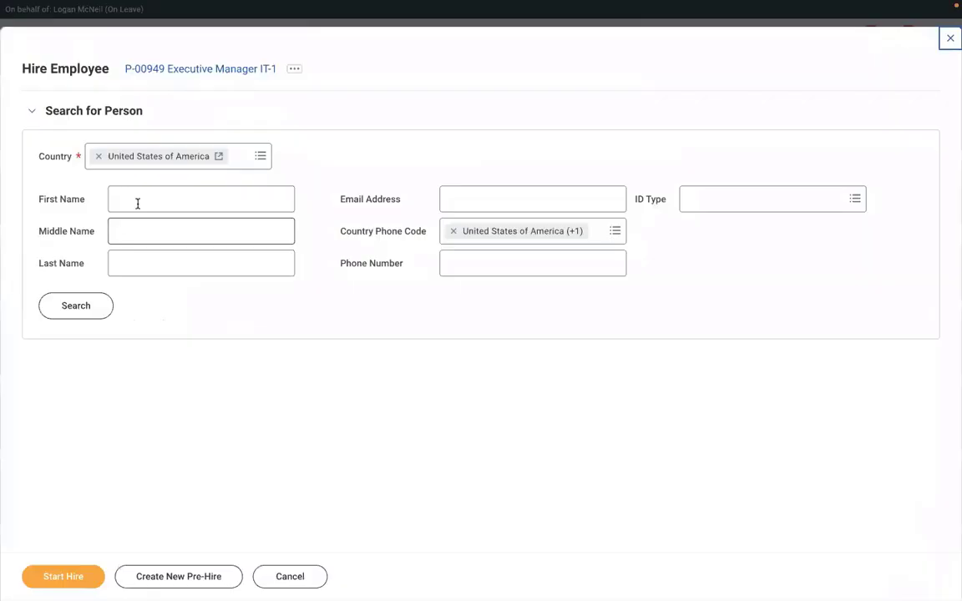
left_click(138, 204)
type("RICHA")
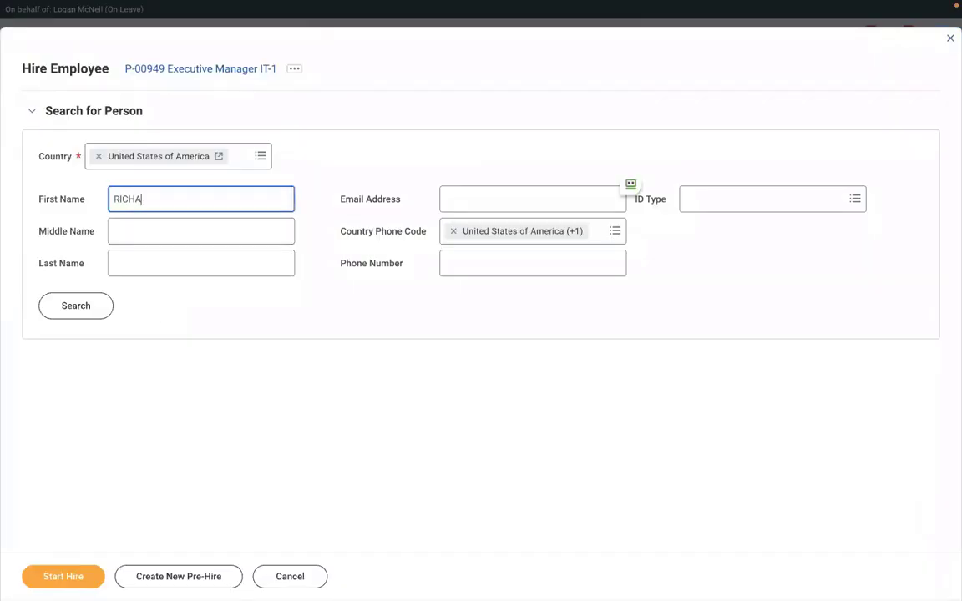
type("RD")
left_click(136, 263)
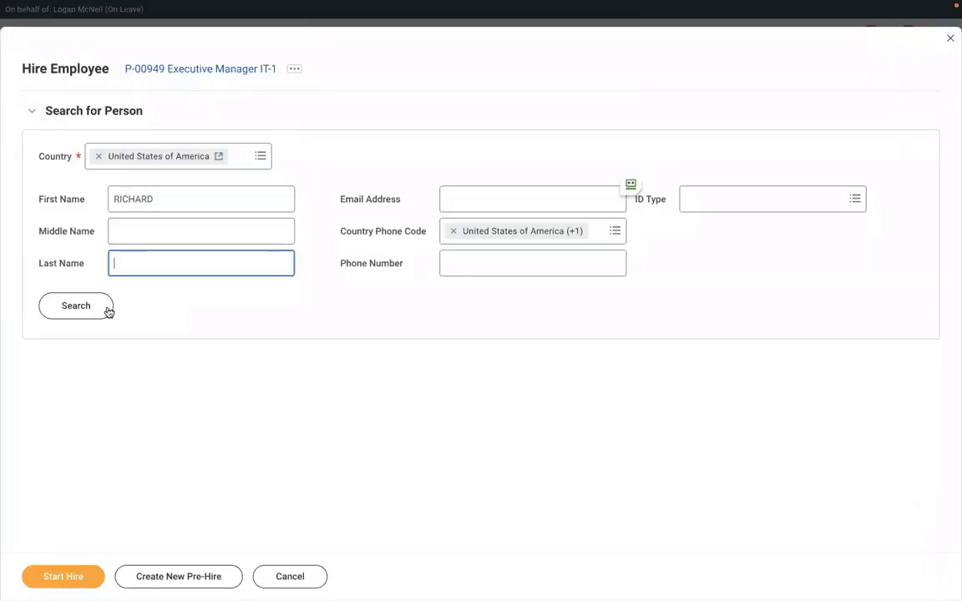
type("K")
left_click(87, 315)
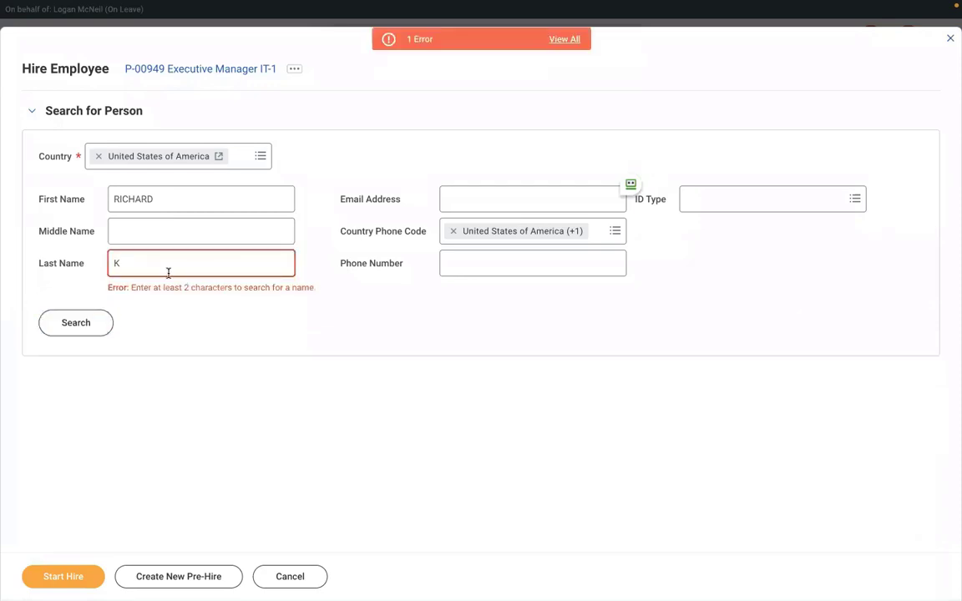
key("BackSpace")
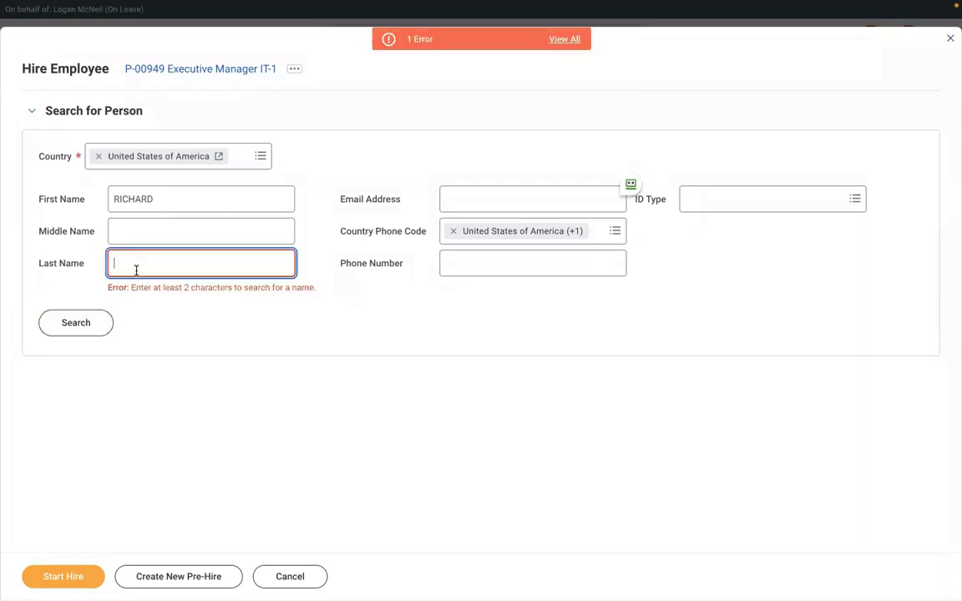
left_click(79, 322)
left_click(71, 313)
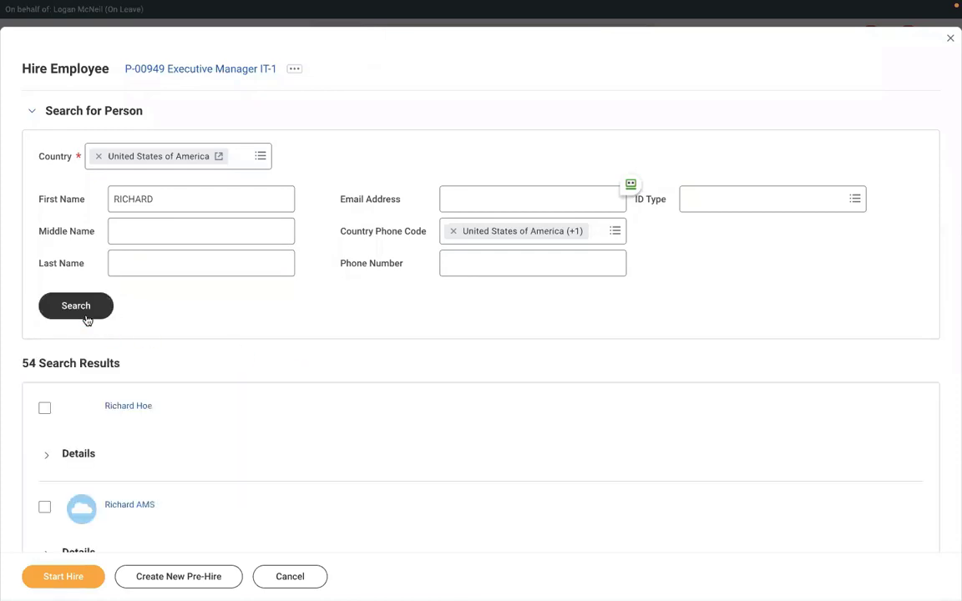
Locate the new hire's name in the results with the browser Find bar and select that pre-hire
scroll(316, 417, "down", 5)
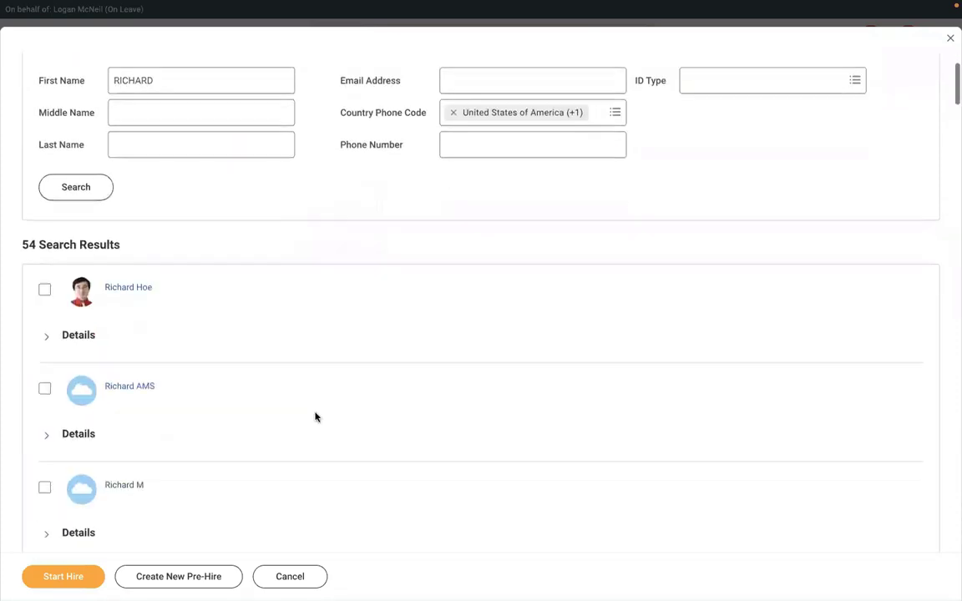
scroll(316, 417, "down", 4)
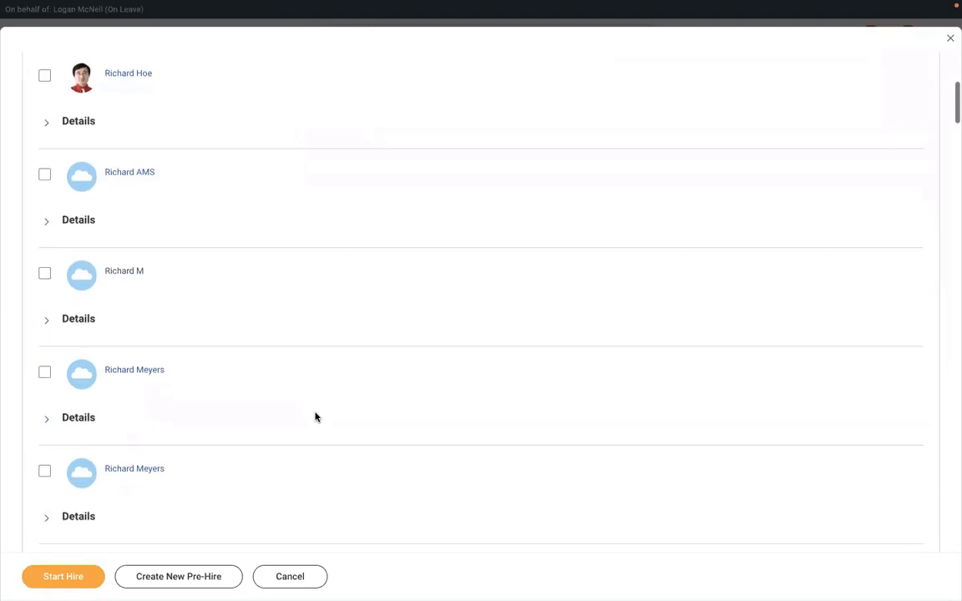
scroll(316, 417, "down", 5)
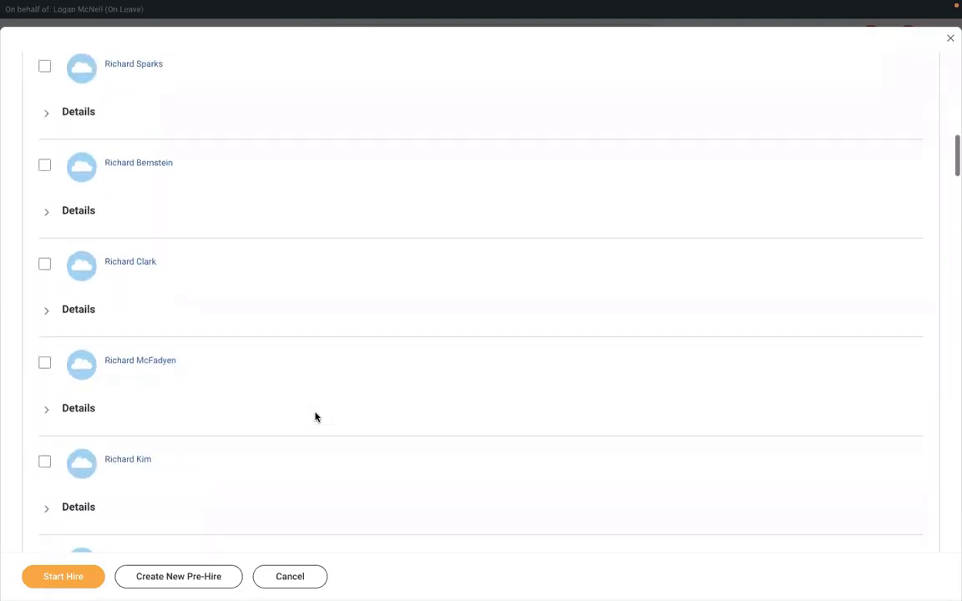
scroll(316, 417, "down", 3)
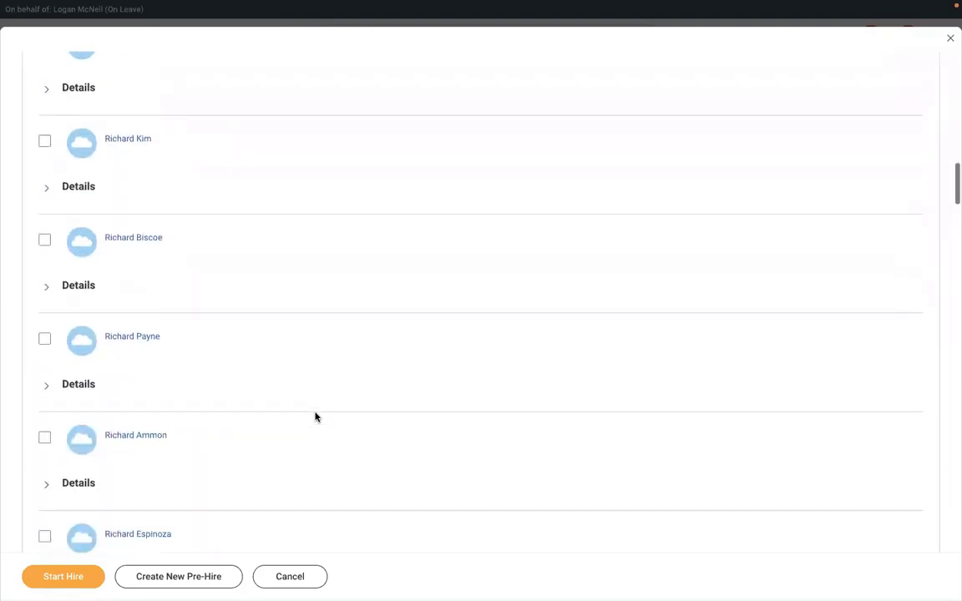
scroll(316, 417, "up", 2)
scroll(316, 416, "up", 4)
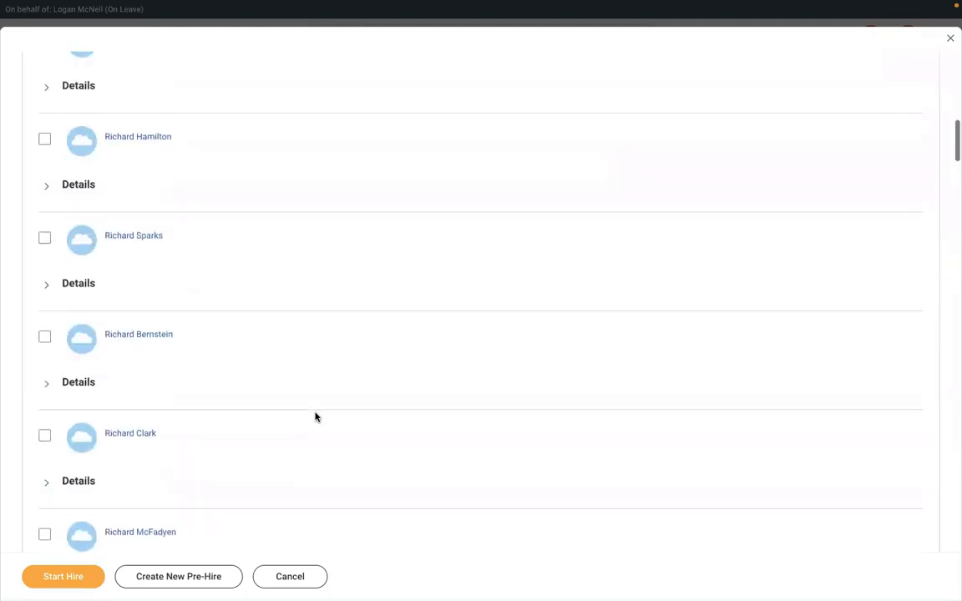
scroll(303, 373, "up", 5)
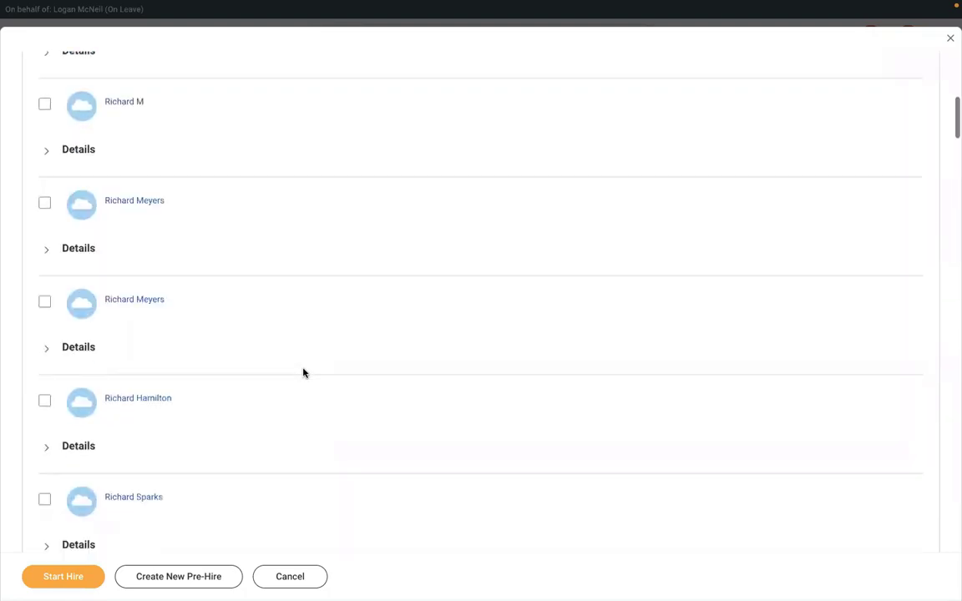
scroll(303, 373, "up", 3)
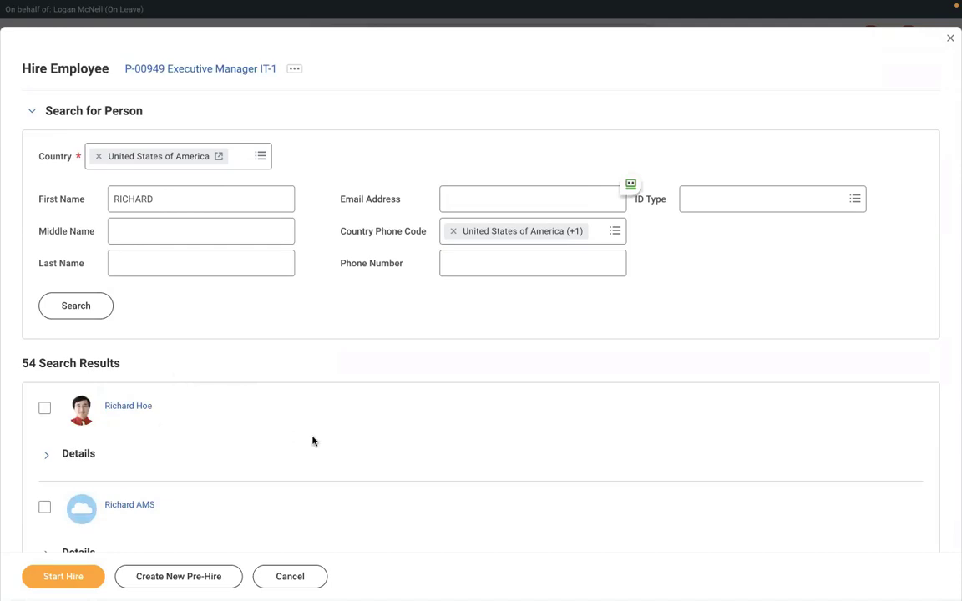
key("ctrl+f")
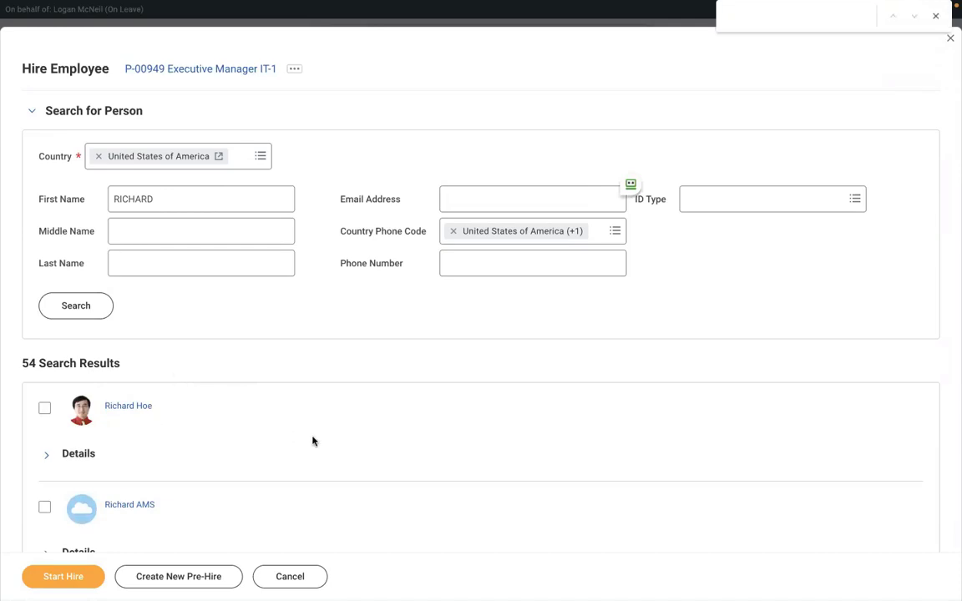
type("RICHARD")
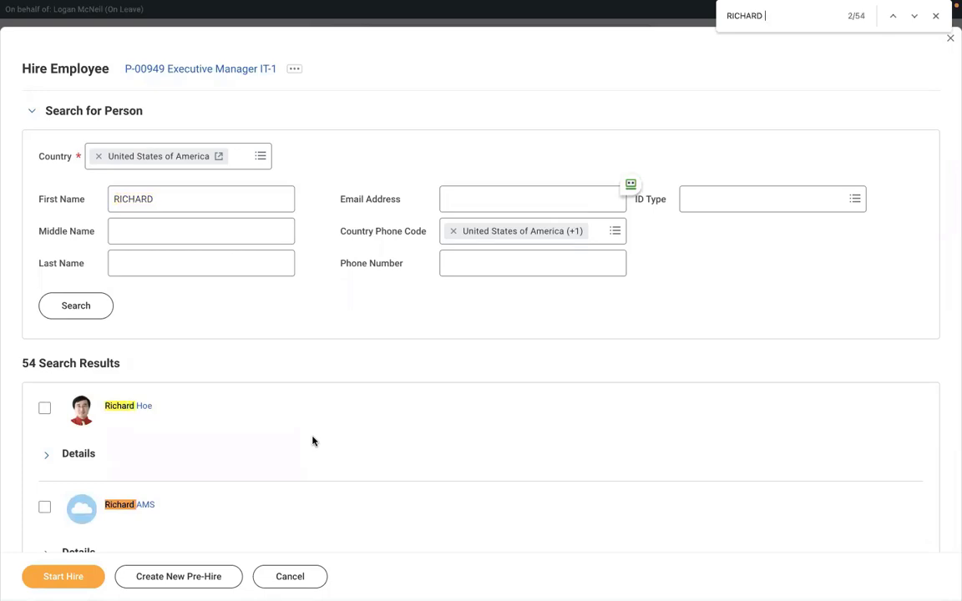
type(" K")
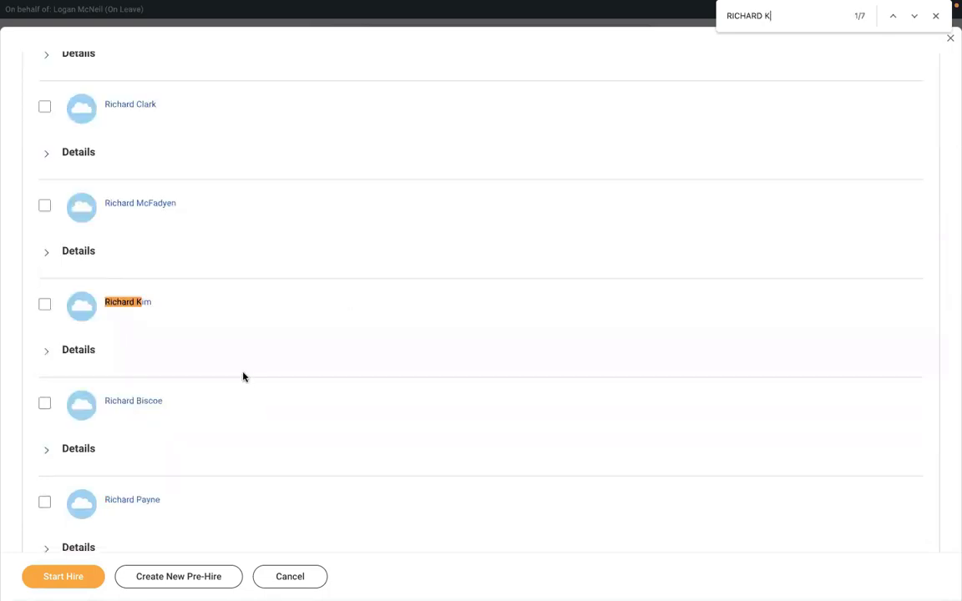
left_click(914, 17)
left_click(913, 17)
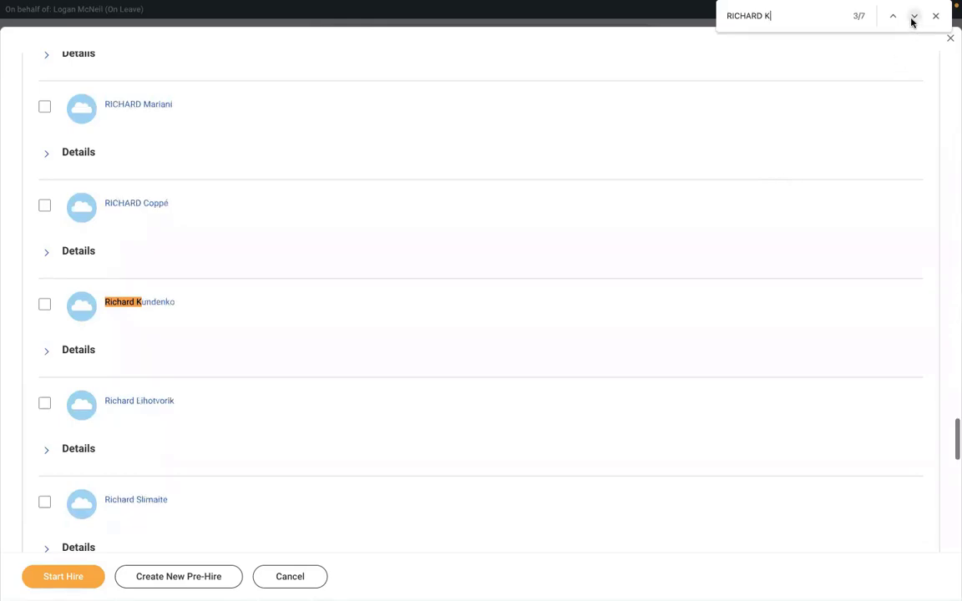
left_click(914, 17)
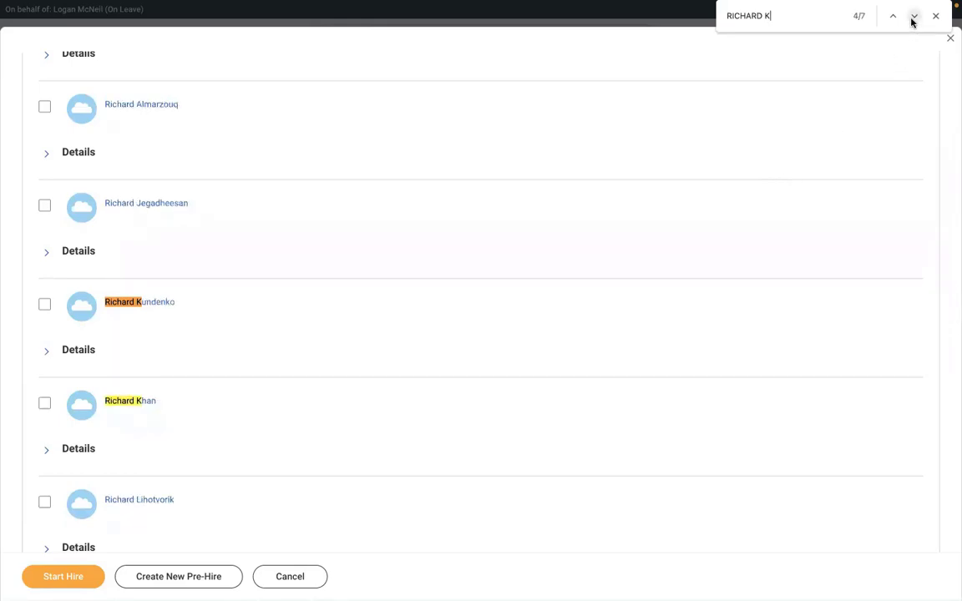
left_click(913, 17)
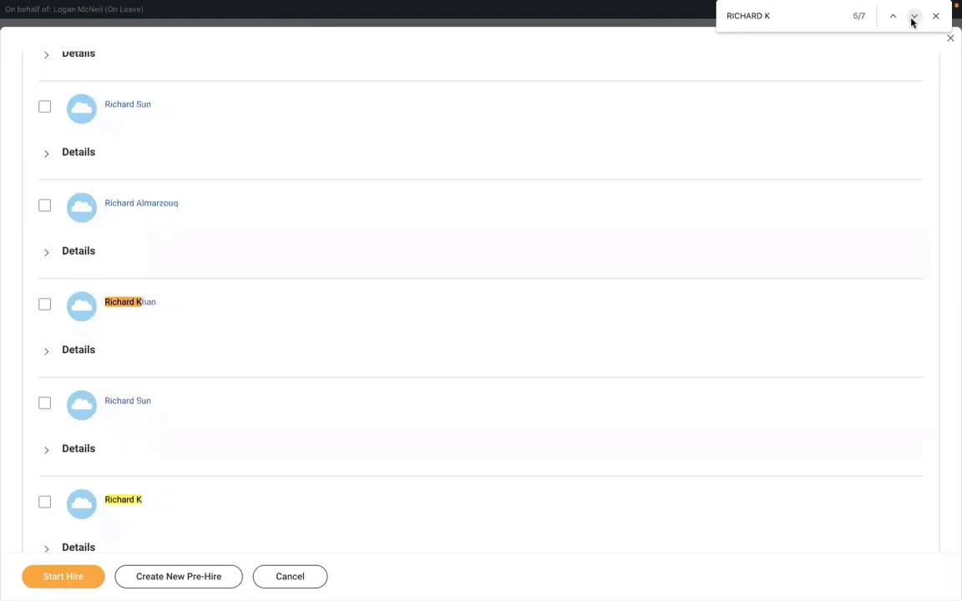
left_click(45, 503)
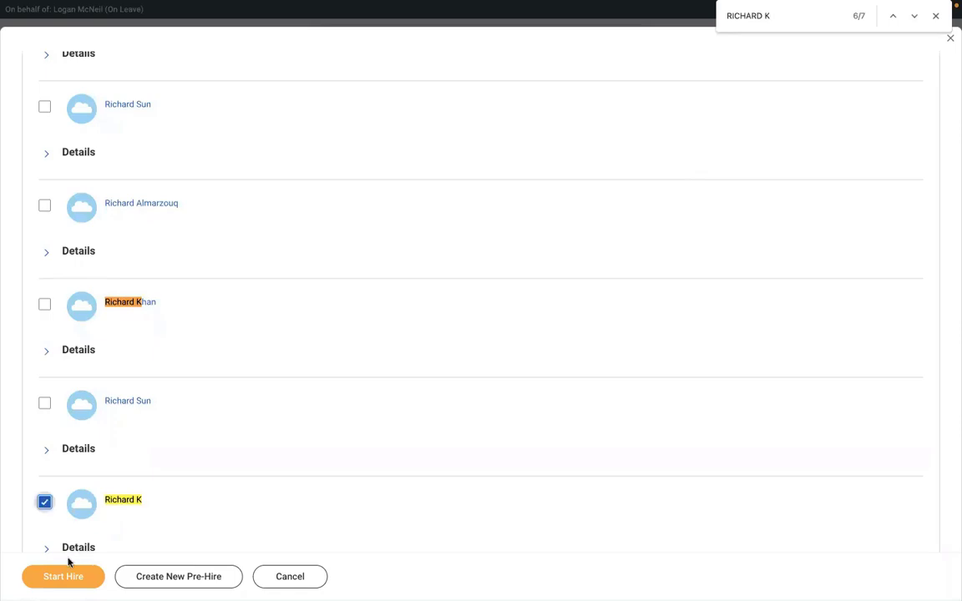
Start the hire, set the hire date to 01/03/2022, and submit it
left_click(49, 578)
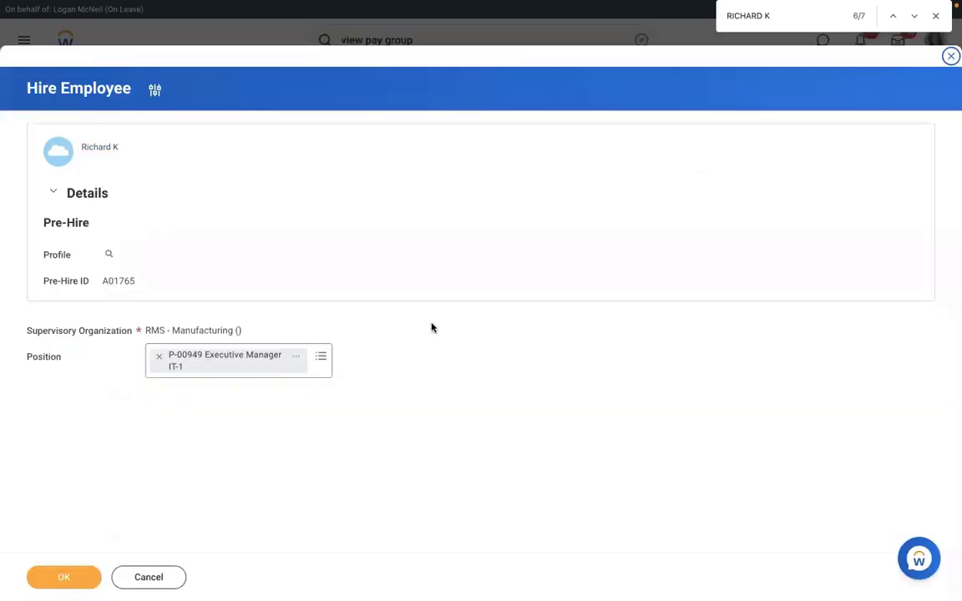
left_click(69, 573)
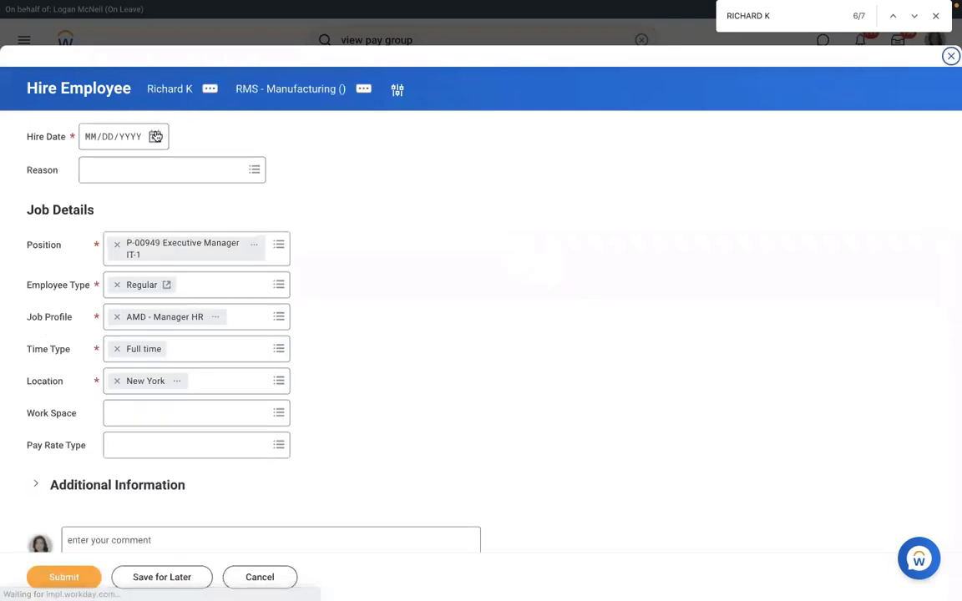
left_click(154, 137)
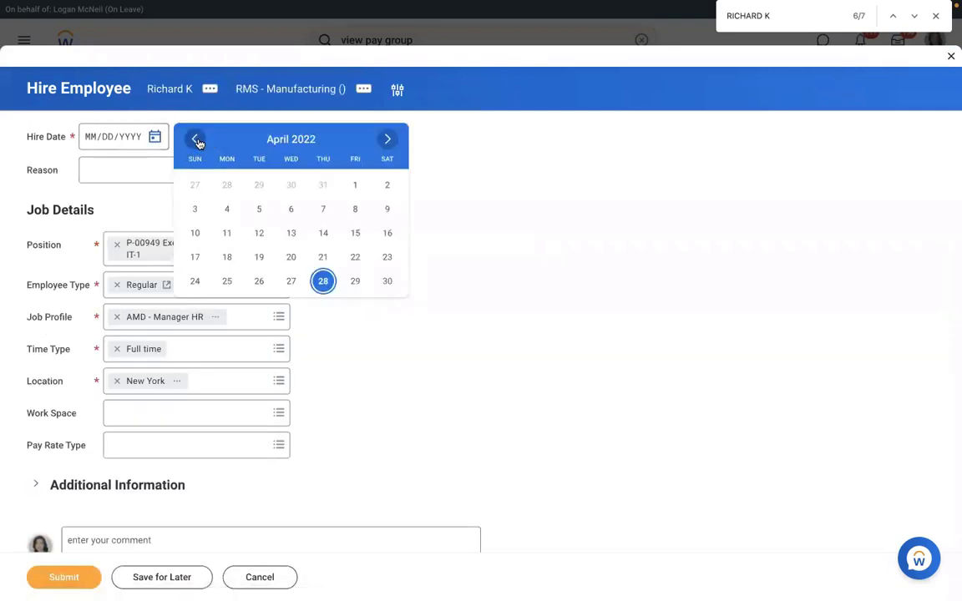
left_click(196, 139)
left_click(196, 140)
left_click(196, 140)
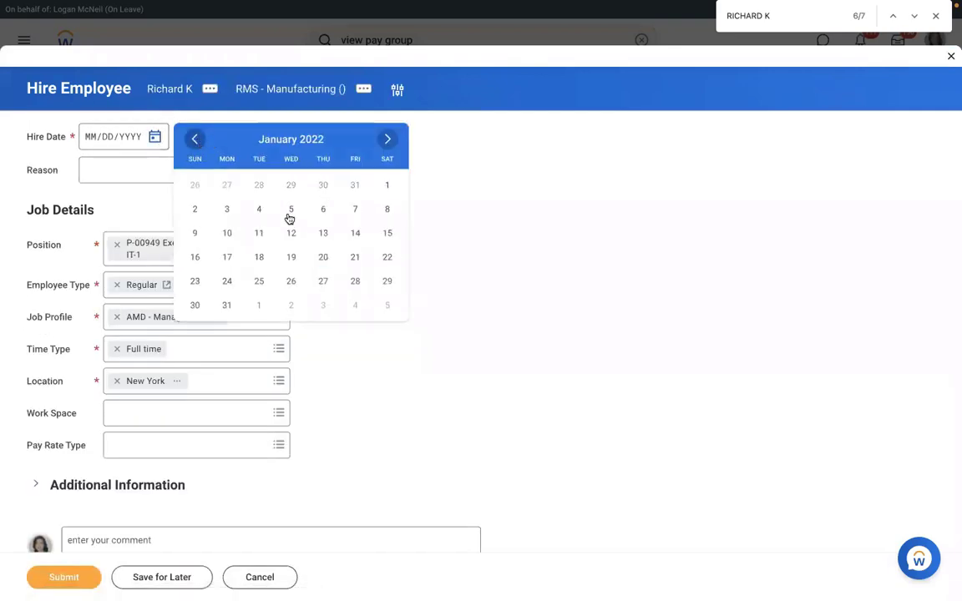
left_click(226, 209)
left_click(90, 574)
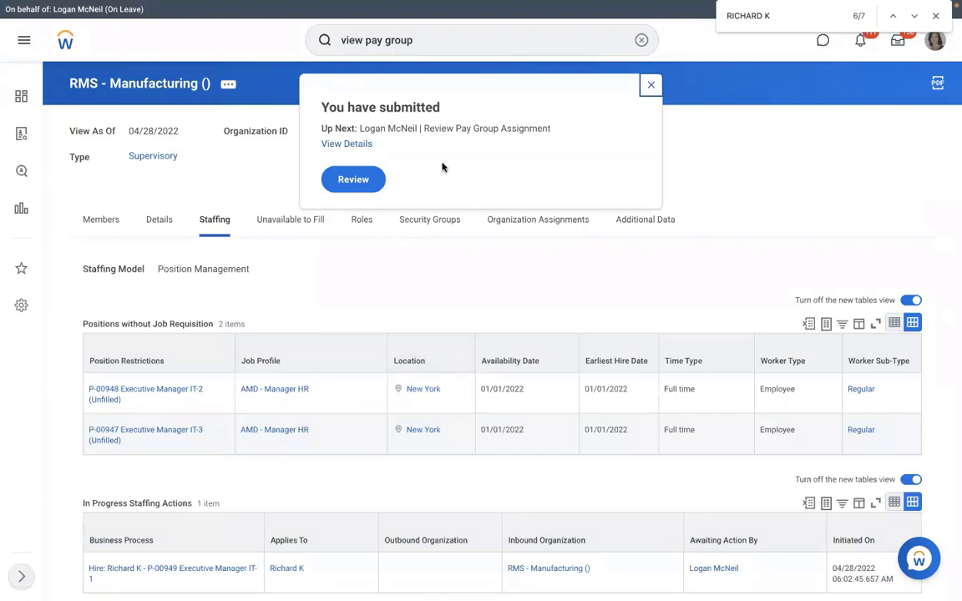
Approve RMS - Monthly PYG as the new hire's pay group and view the completed event's details
left_click(355, 180)
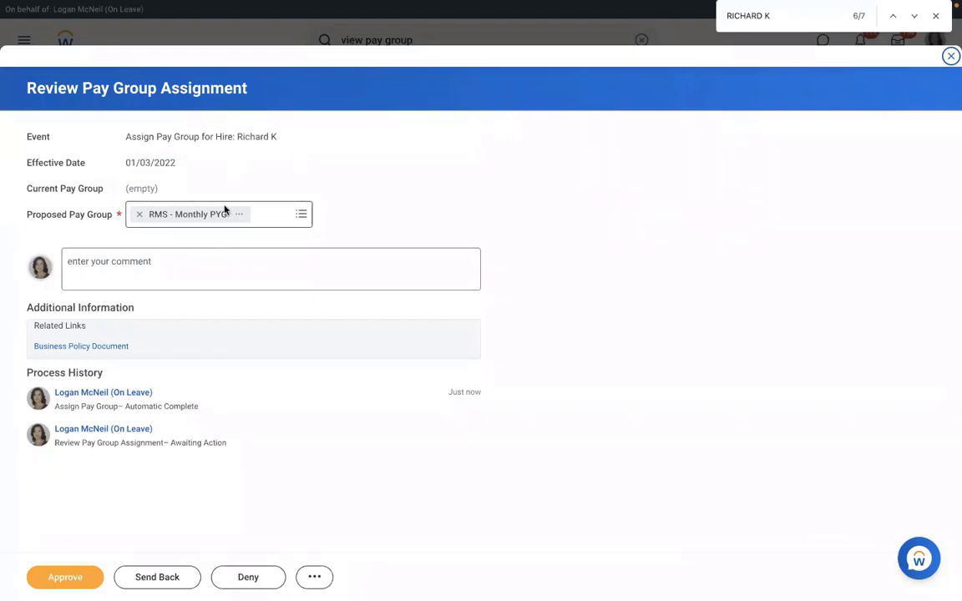
left_click(299, 216)
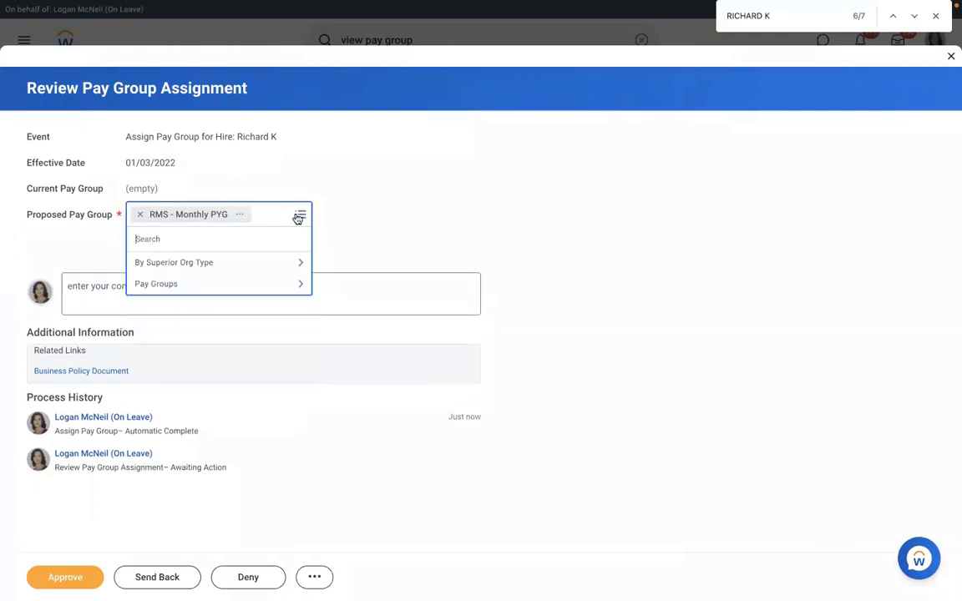
left_click(380, 198)
left_click(57, 582)
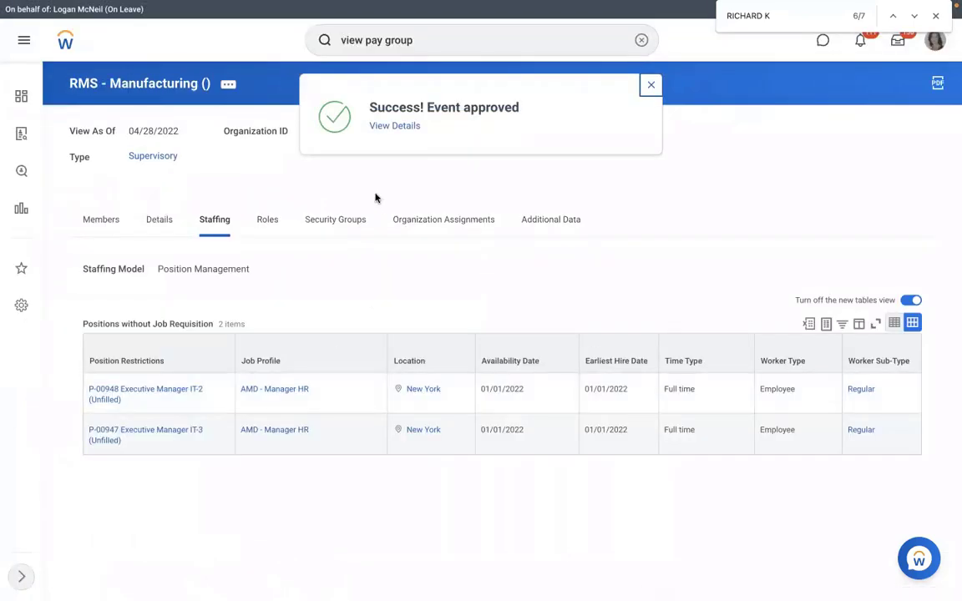
left_click(380, 127)
left_click(152, 198)
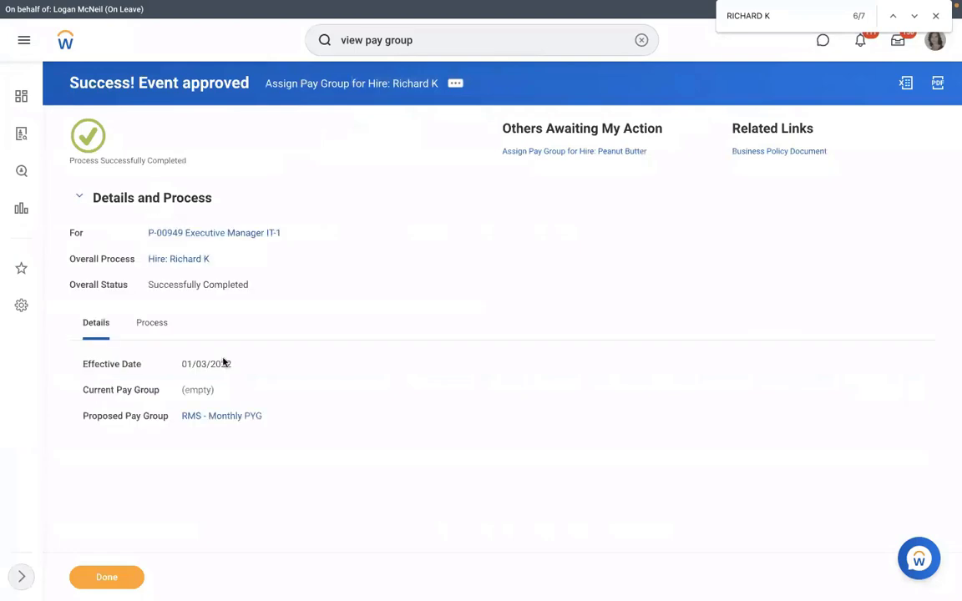
Verify the new hire appears among RMS - Monthly PYG members, then open its RMS - PYG Automatic Assignment rule
left_click(221, 416)
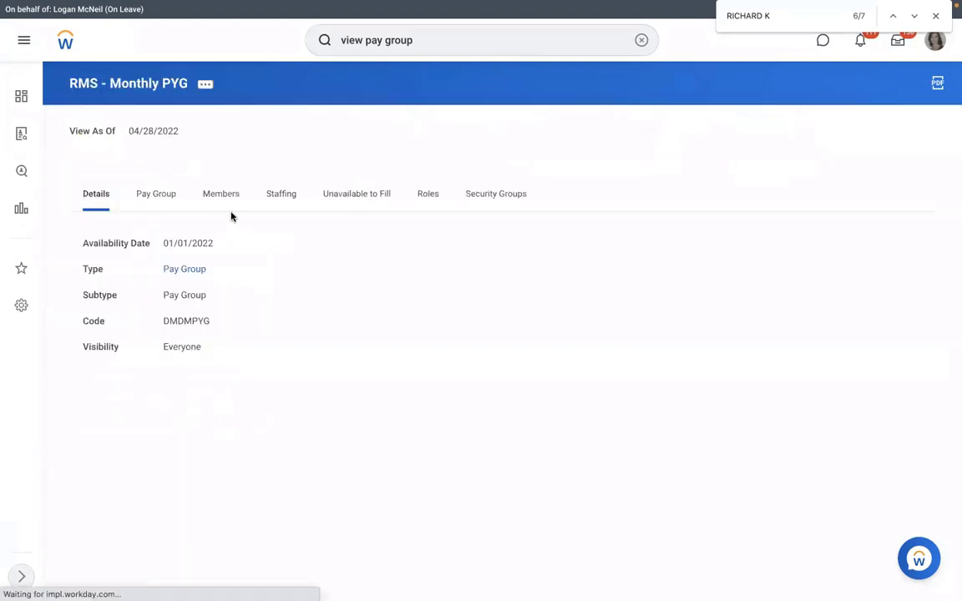
left_click(224, 211)
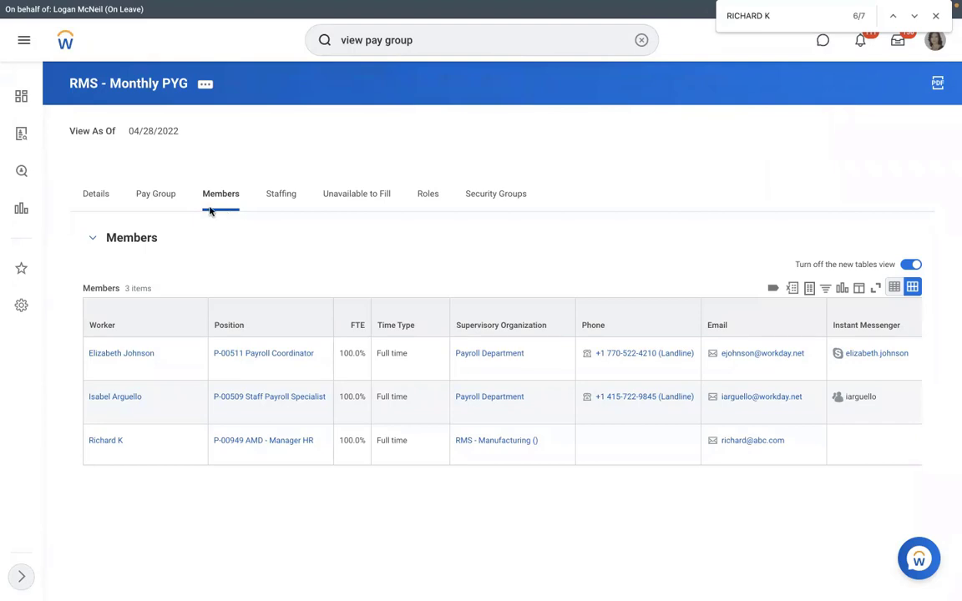
left_click(159, 191)
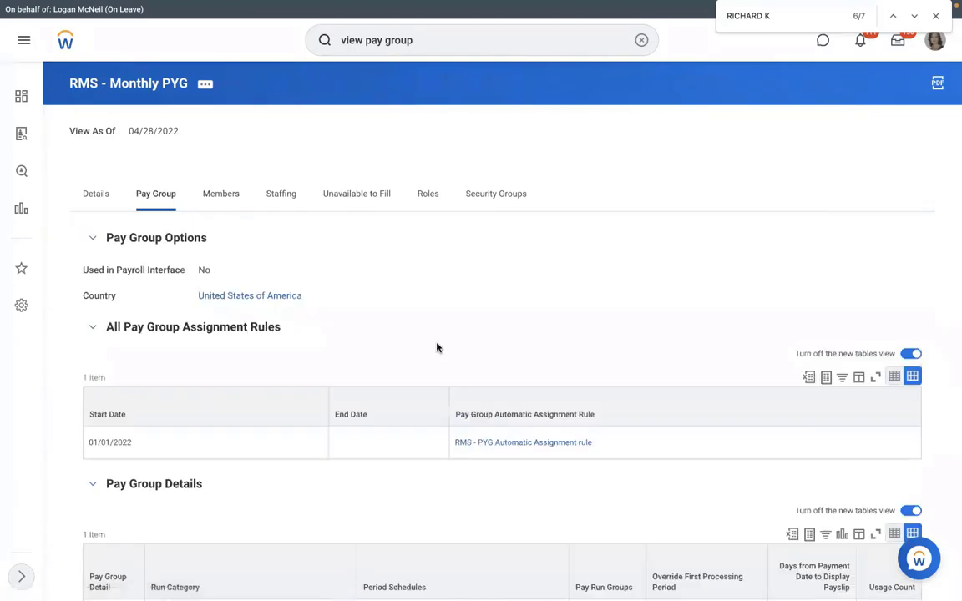
left_click(479, 443)
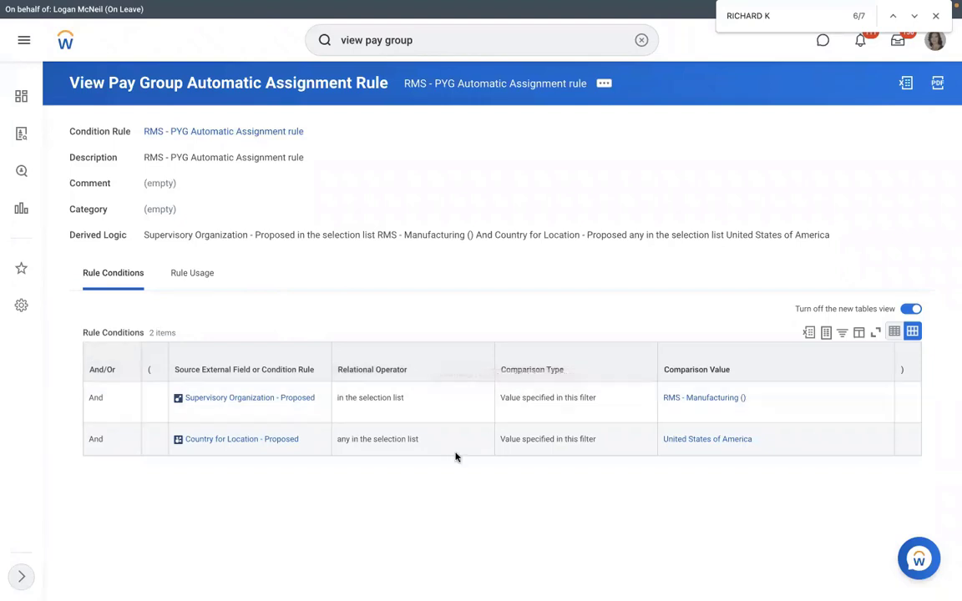
Start a Pay Group Automatic Assignment Rule Test for the RMS - PYG Automatic Assignment rule
left_click(607, 86)
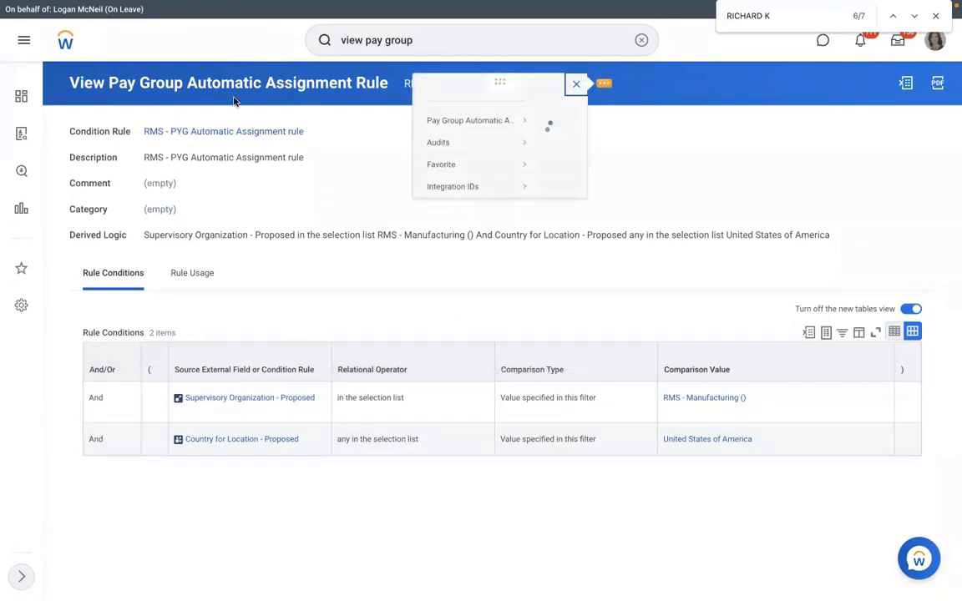
mouse_move(81, 138)
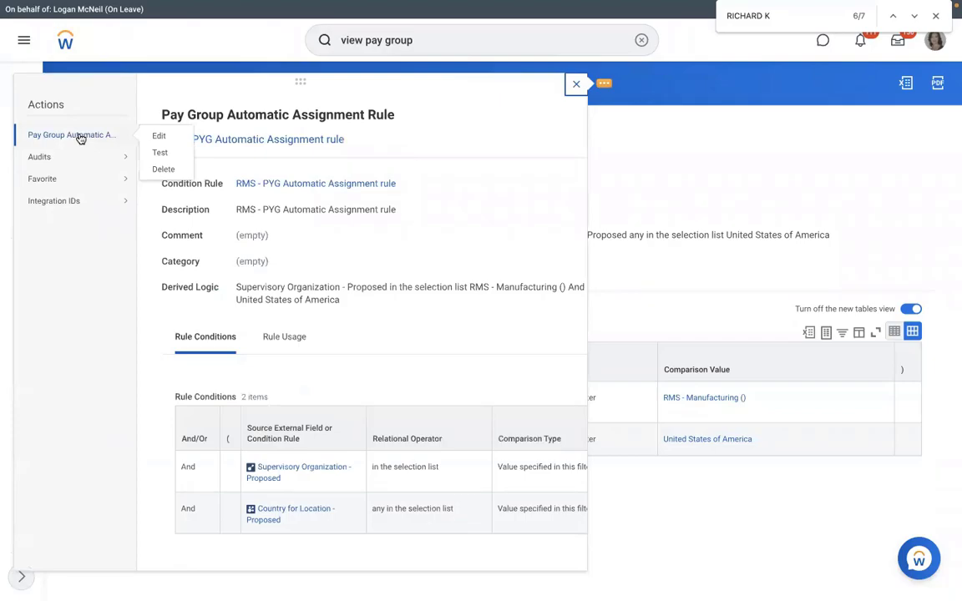
left_click(150, 152)
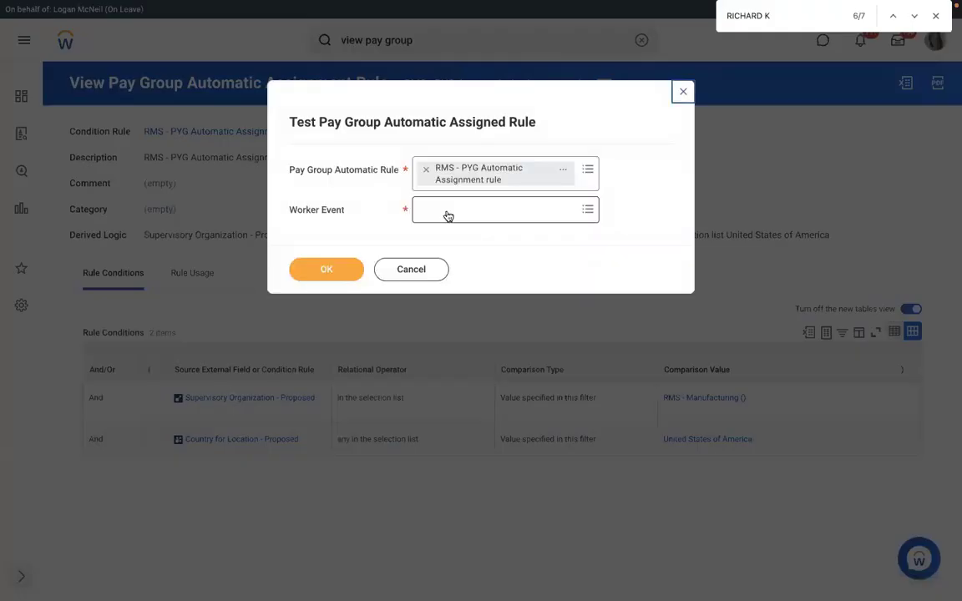
left_click(448, 216)
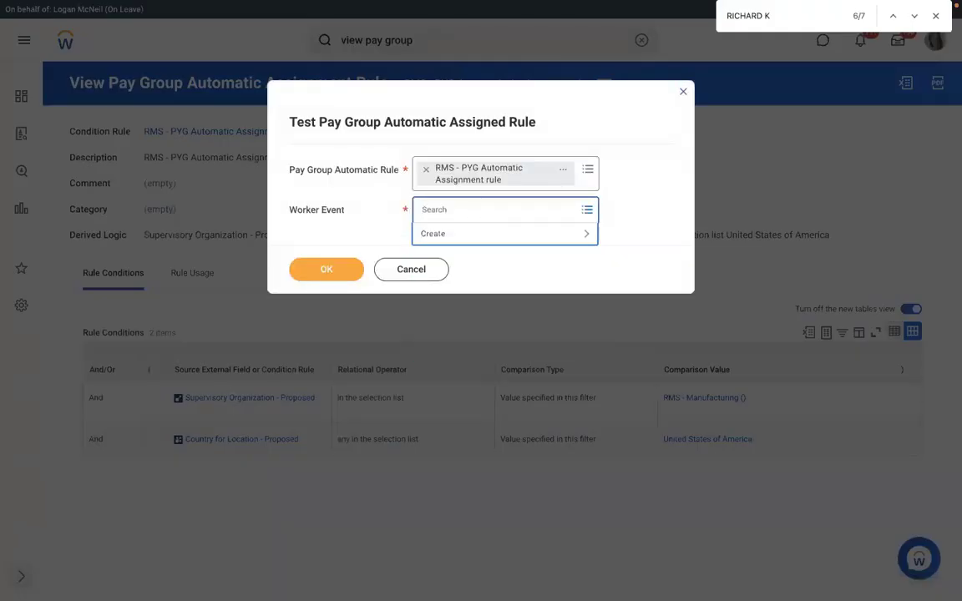
Test against the new hire's Assign Pay Group for Hire event, returning Rule Result Yes
type("RICHARD")
key("Return")
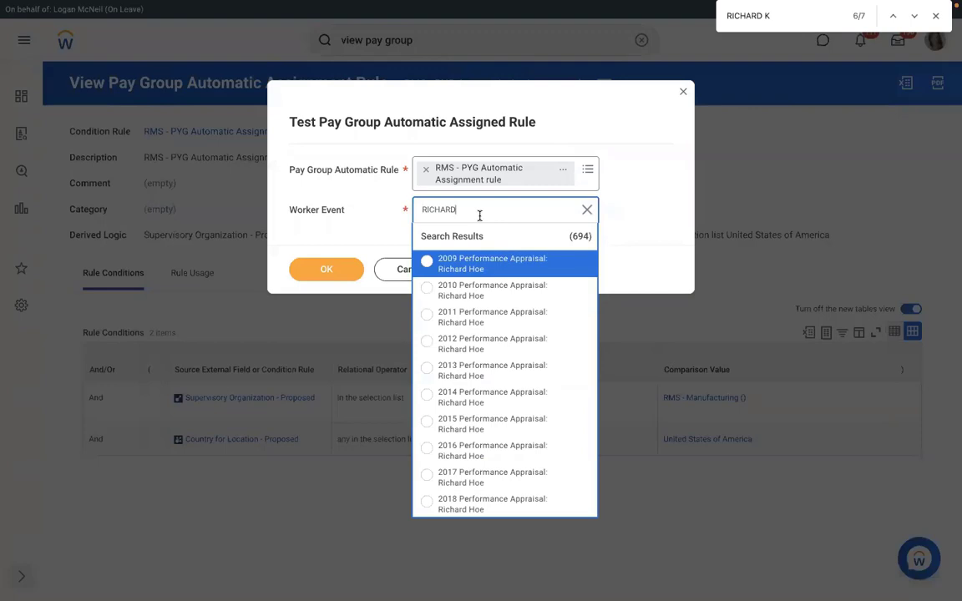
type("K")
key("Return")
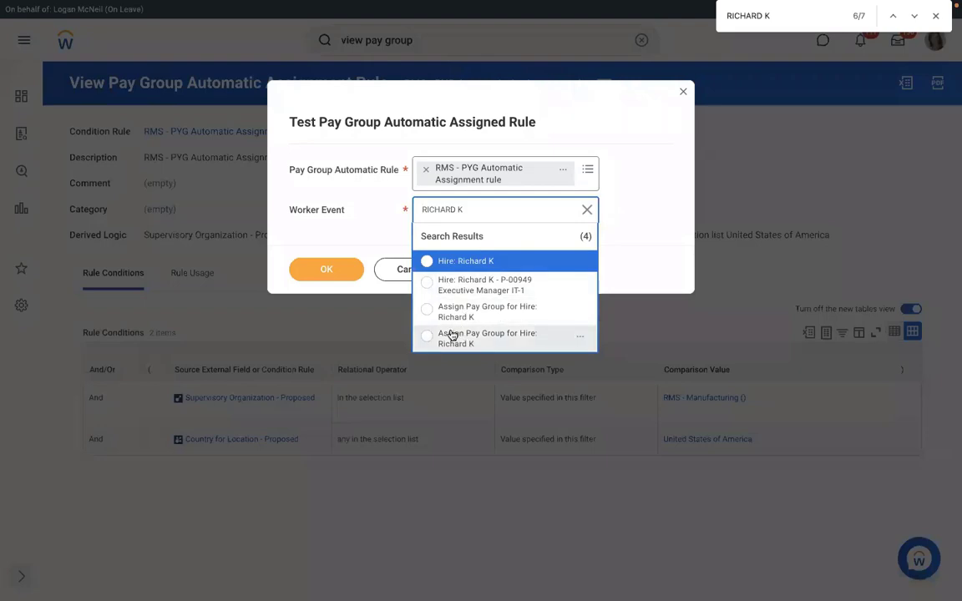
left_click(491, 314)
left_click(325, 269)
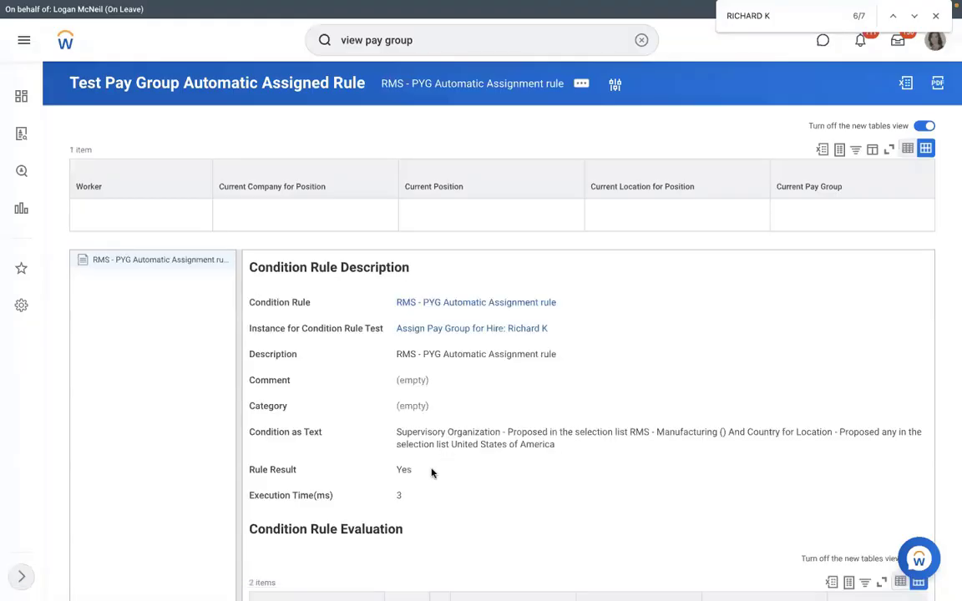
left_click_drag(433, 472, 389, 472)
Highlight the Yes result and open the rule's Condition Rule to view its two conditions
double_click(403, 470)
left_click(442, 302)
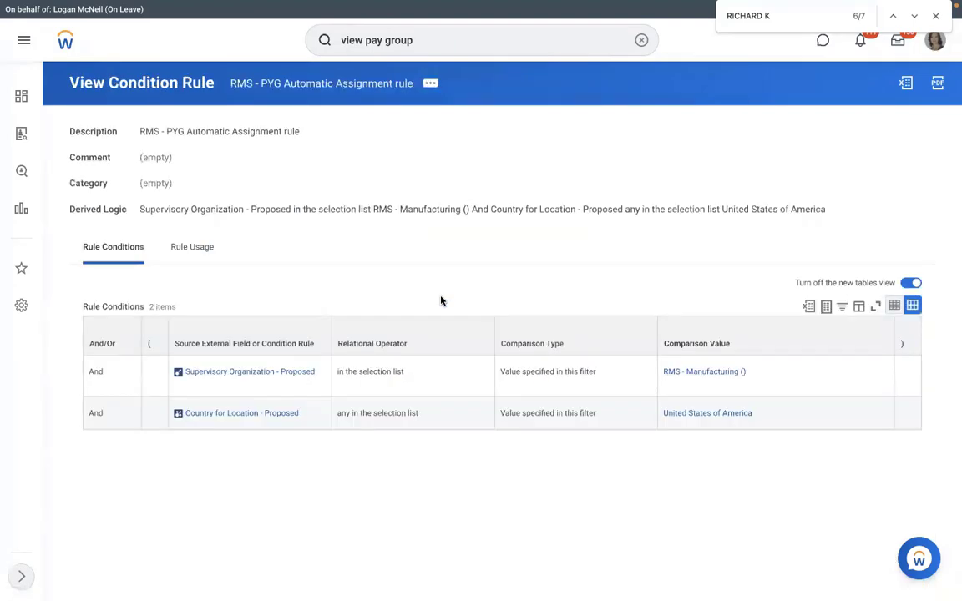